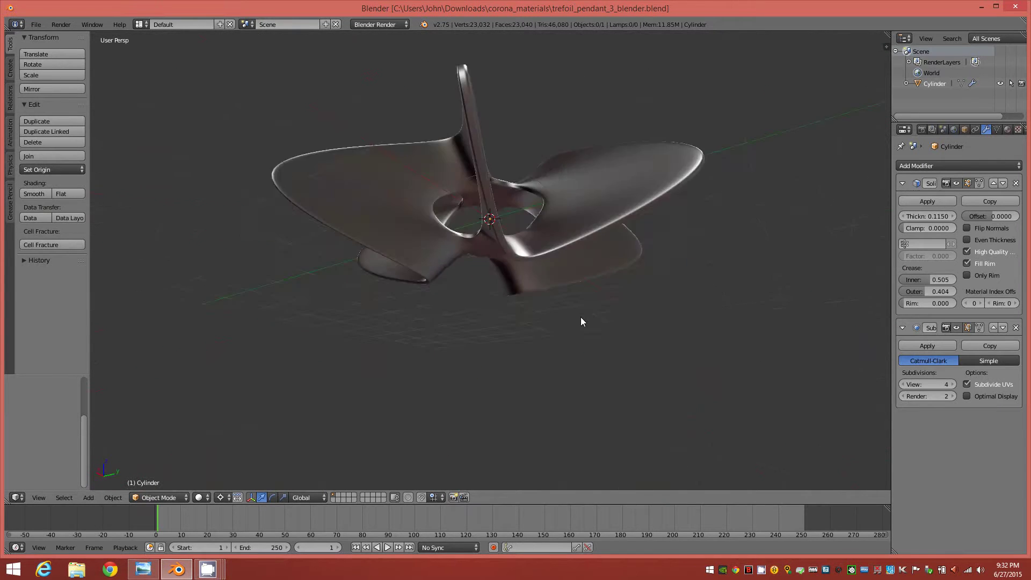
Step: Delete the existing pendant model from the scene
middle_click_drag(396, 326, 352, 313)
right_click(327, 359)
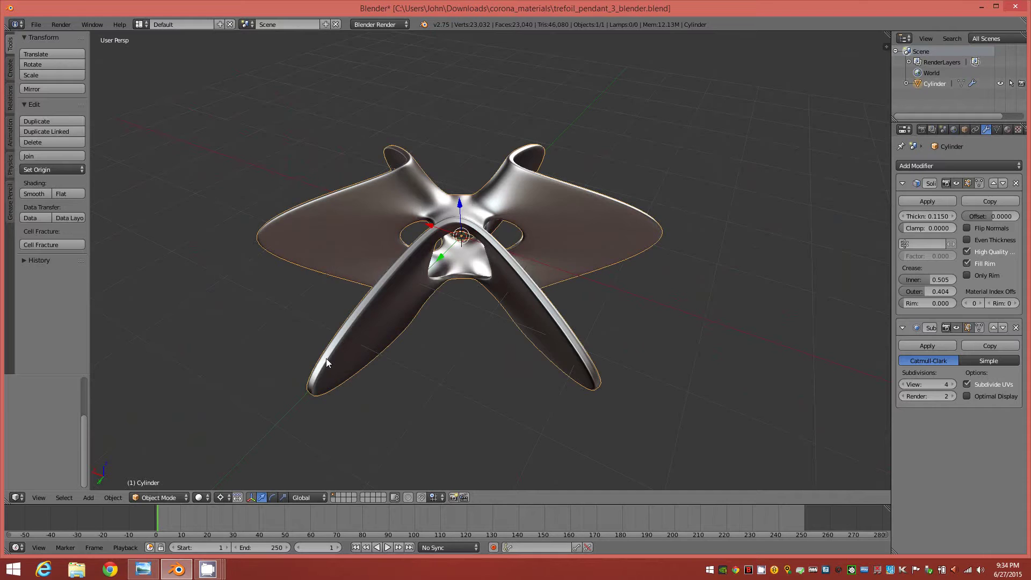
key("x")
left_click(401, 369)
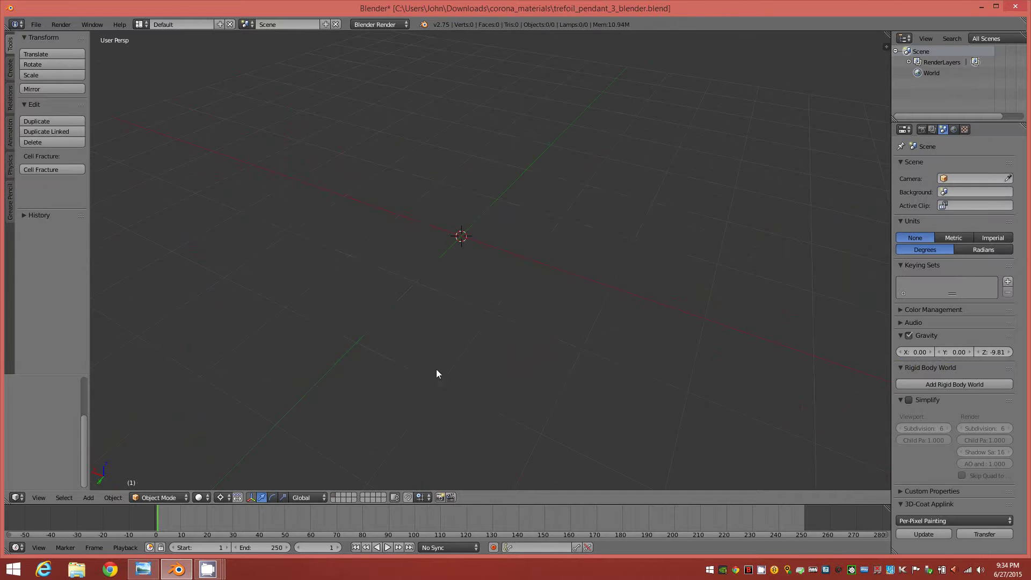
Step: Add a mesh cylinder at the origin of the empty scene
scroll(448, 337, "down", 2)
key("space")
mouse_move(411, 334)
key("space")
mouse_move(440, 347)
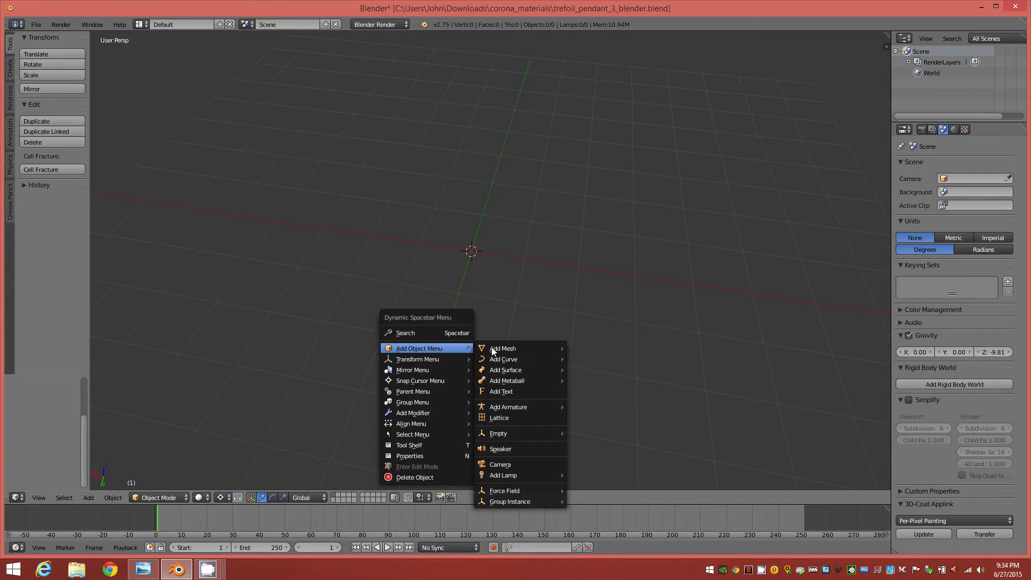
mouse_move(512, 348)
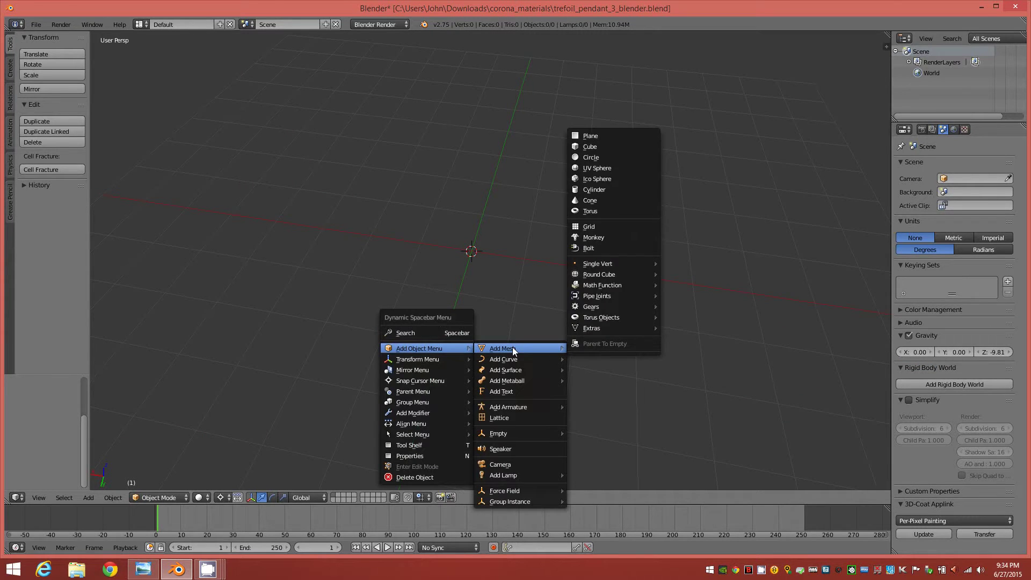
left_click(587, 190)
Step: Set the new cylinder's depth to 1 and its vertex count to 6
middle_click_drag(391, 345, 116, 431)
left_click(68, 400)
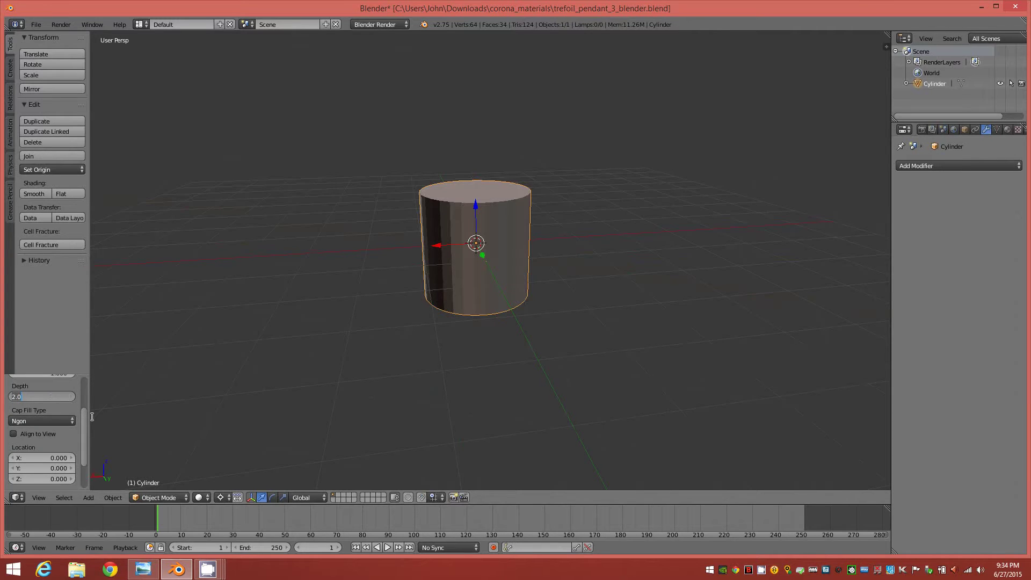
type("1")
key("Return")
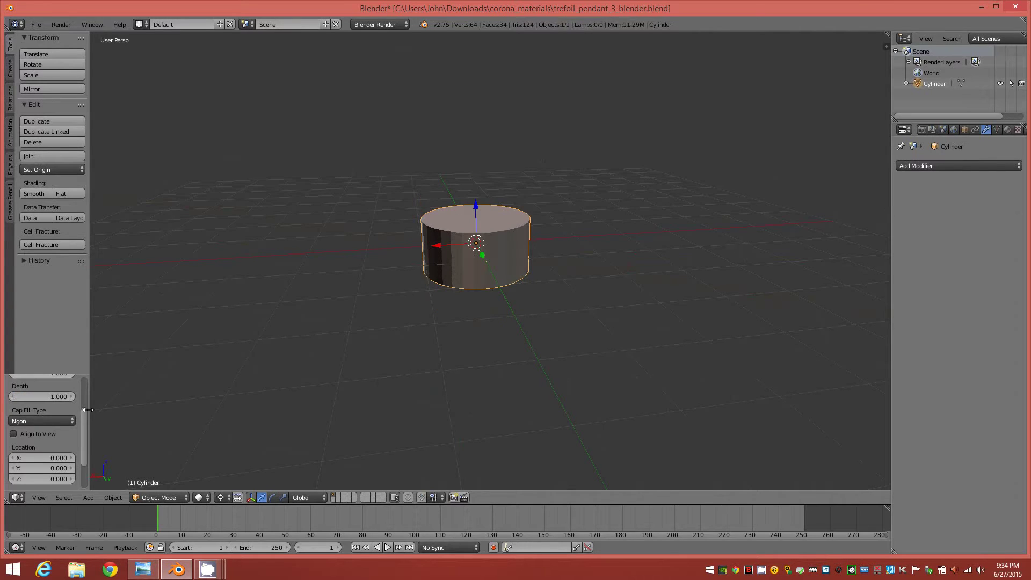
left_click_drag(84, 416, 84, 391)
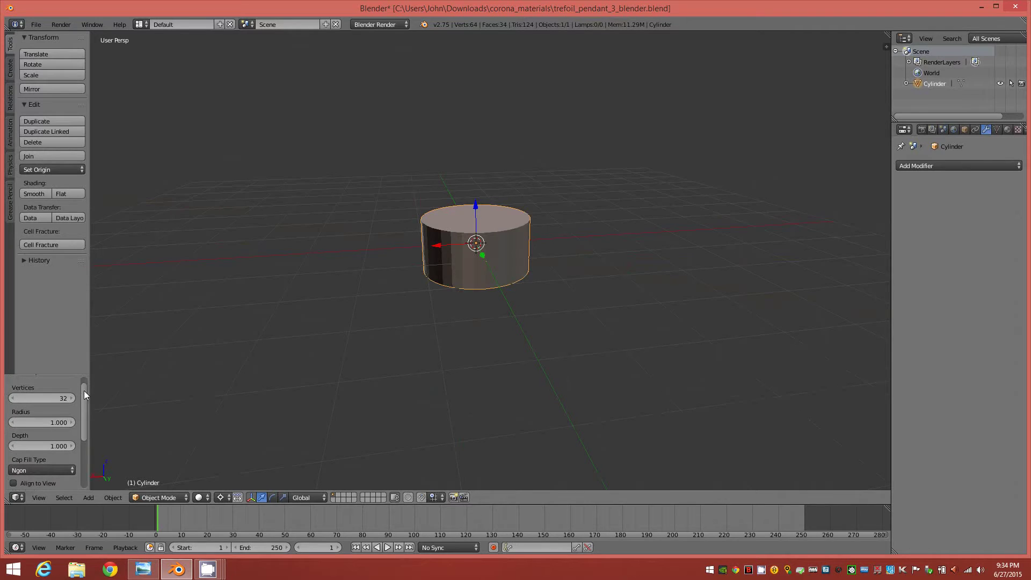
left_click(63, 397)
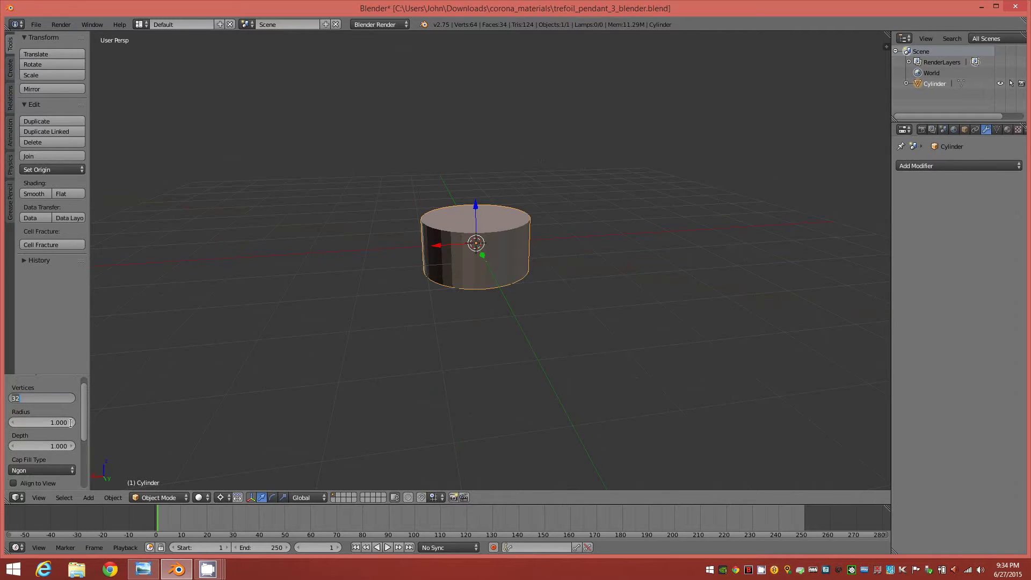
type("6")
key("Return")
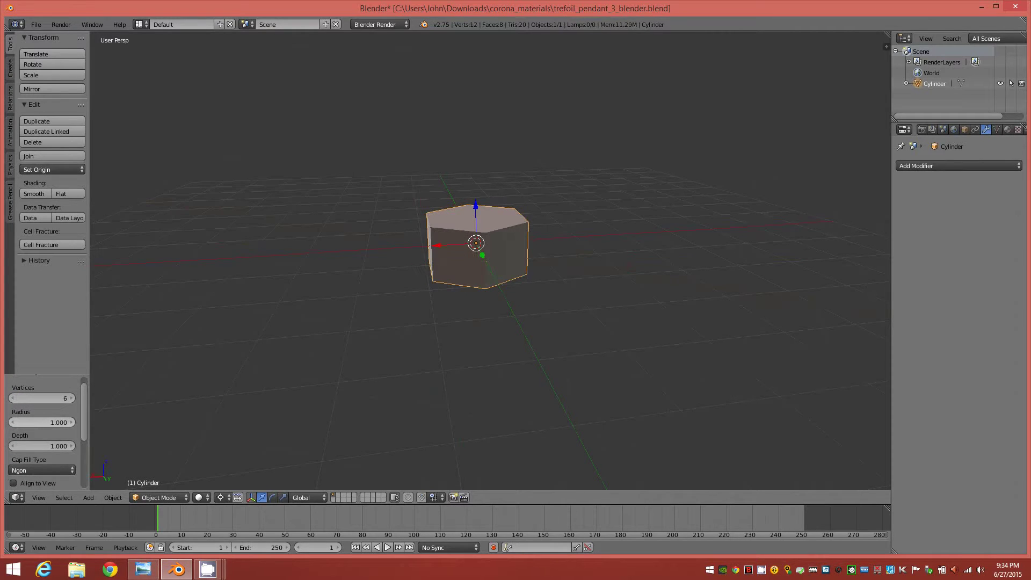
Step: Set the hexagonal cylinder's cap fill type to Triangle Fan
mouse_move(87, 412)
left_mouse_down()
mouse_move(85, 441)
mouse_move(86, 418)
left_mouse_up()
middle_click_drag(352, 399, 361, 411)
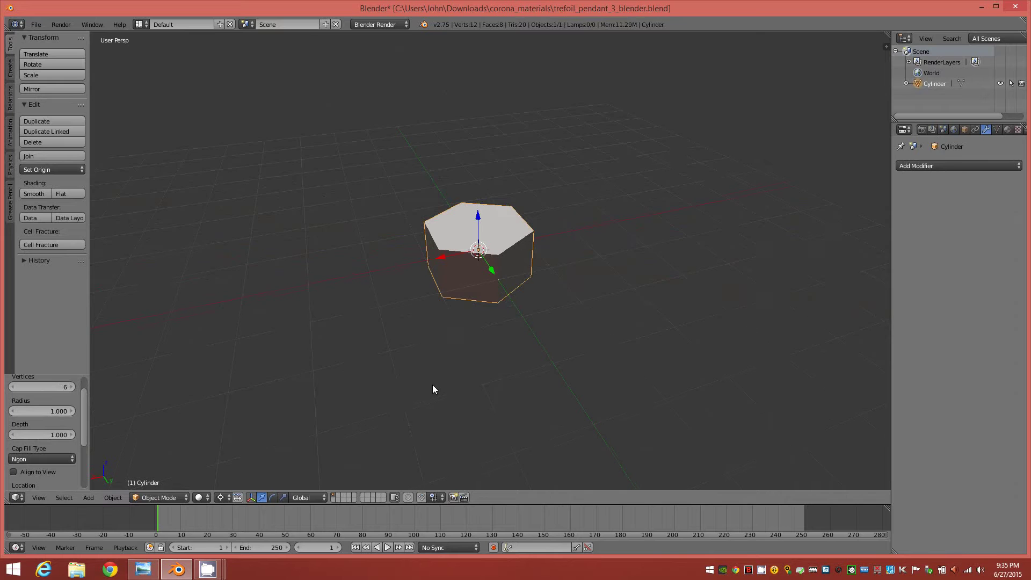
middle_click_drag(433, 389, 394, 397)
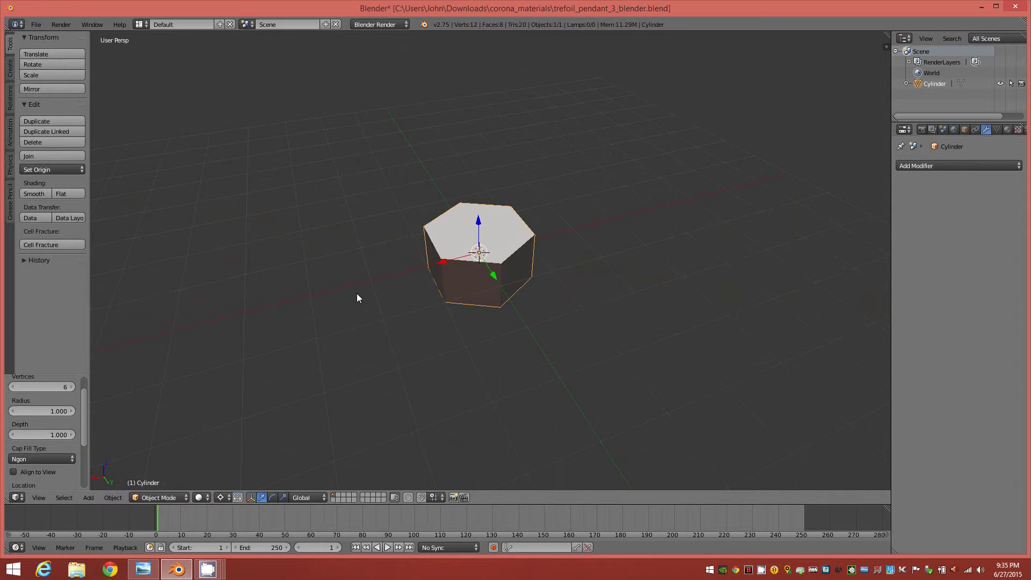
mouse_move(270, 389)
middle_mouse_down()
mouse_move(247, 389)
mouse_move(280, 387)
middle_mouse_up()
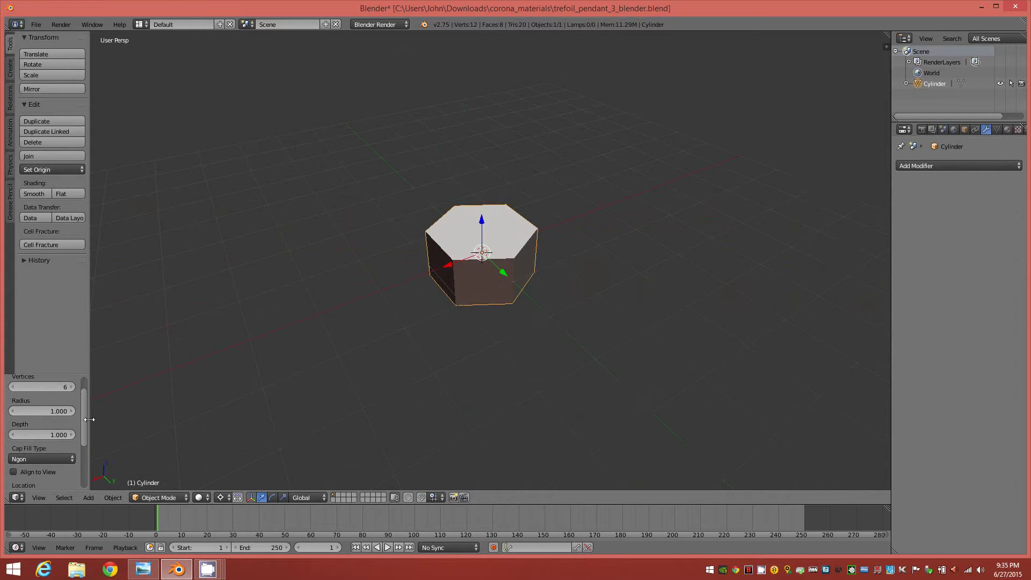
left_click_drag(85, 420, 88, 445)
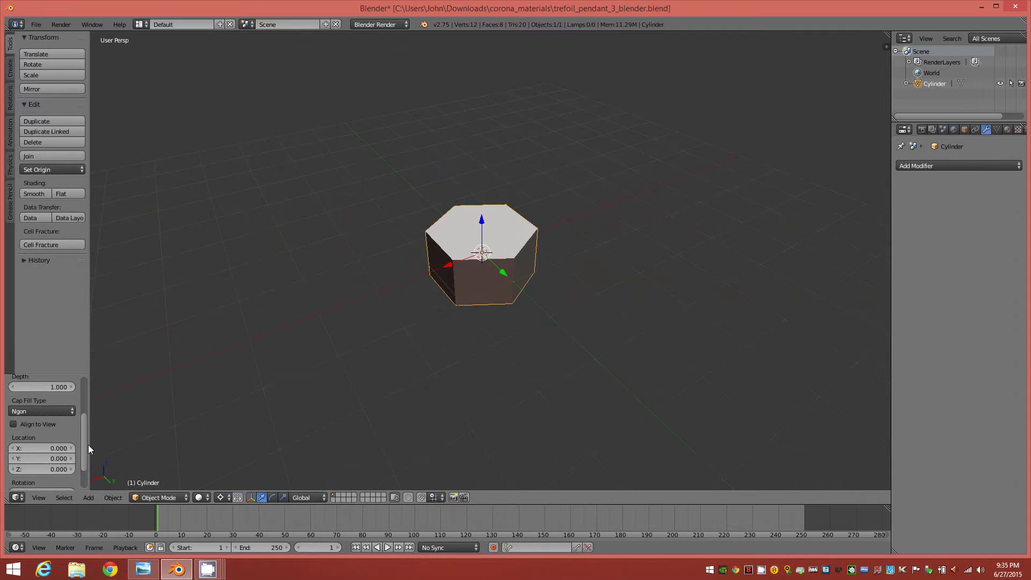
left_click(64, 413)
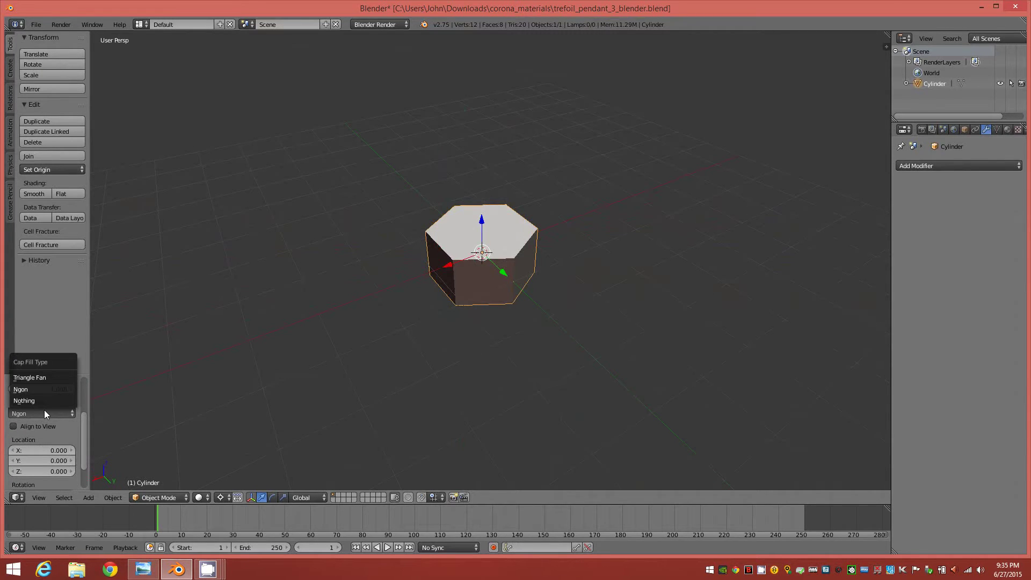
left_click(52, 377)
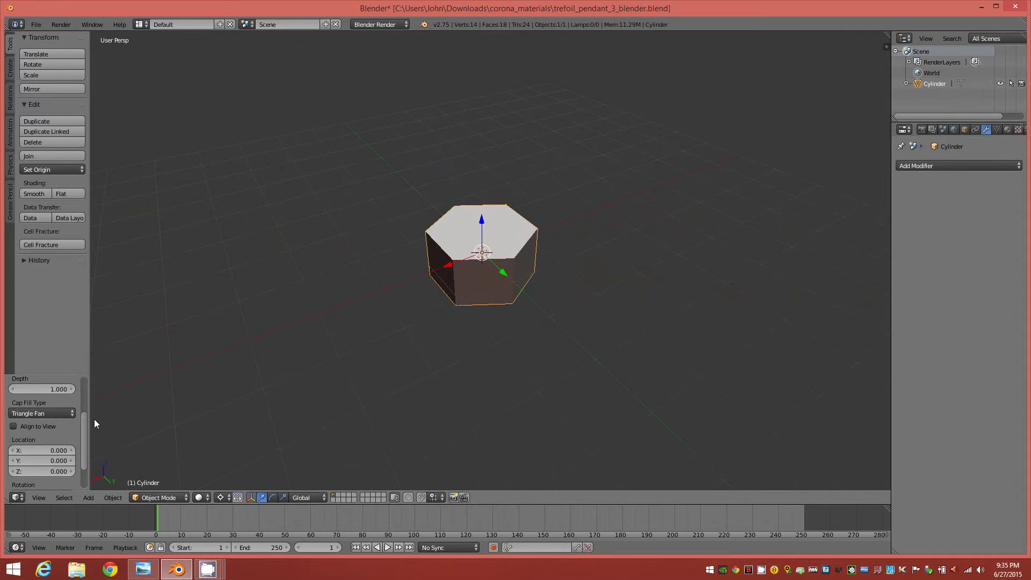
Step: In Edit Mode, duplicate the whole hexagonal prism and move the copy down along Z, clear of the original
mouse_move(356, 387)
middle_mouse_down()
mouse_move(335, 397)
mouse_move(346, 395)
middle_mouse_up()
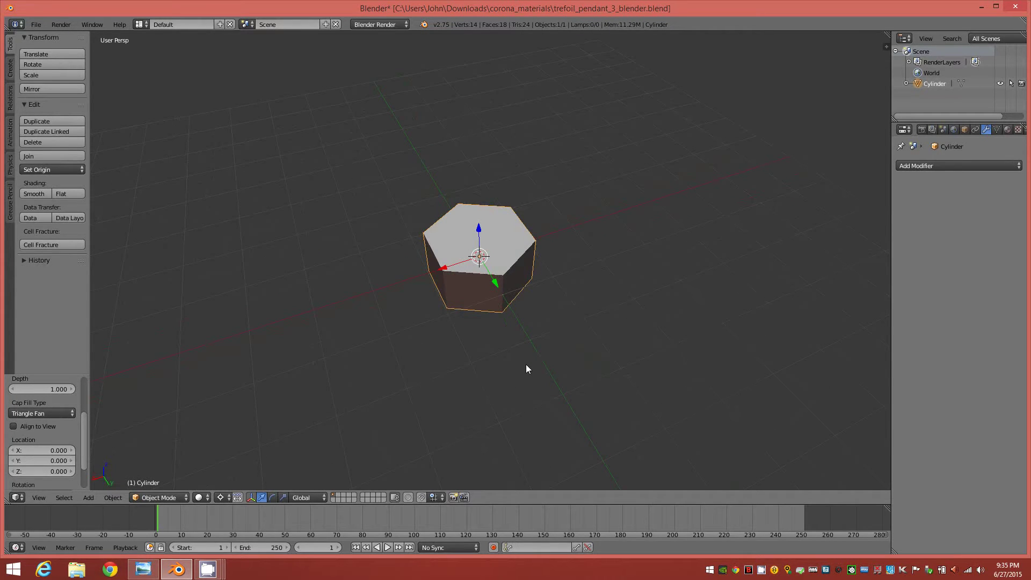
key("Tab")
left_click(605, 361)
middle_click_drag(538, 379, 462, 355)
scroll(460, 312, "up", 1)
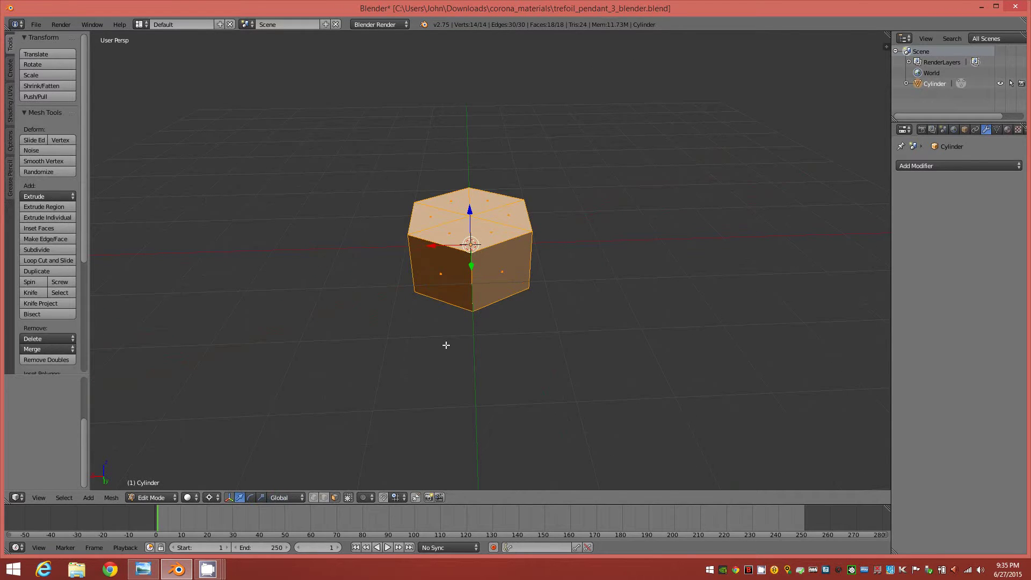
mouse_move(471, 328)
middle_mouse_down()
mouse_move(488, 339)
mouse_move(482, 325)
middle_mouse_up()
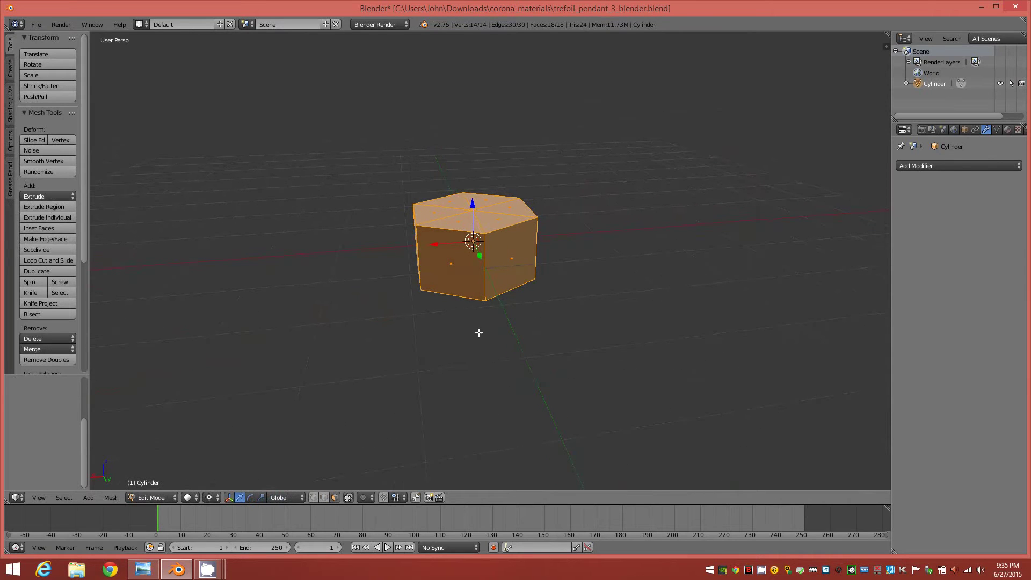
key("shift+d")
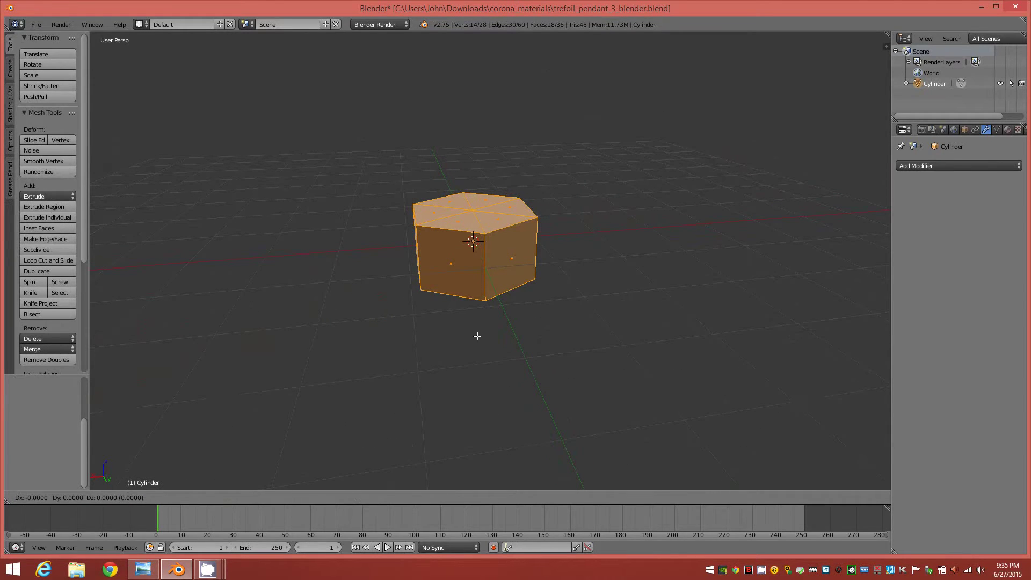
right_click(477, 336)
left_click_drag(471, 204, 473, 304)
middle_click_drag(472, 304, 506, 347)
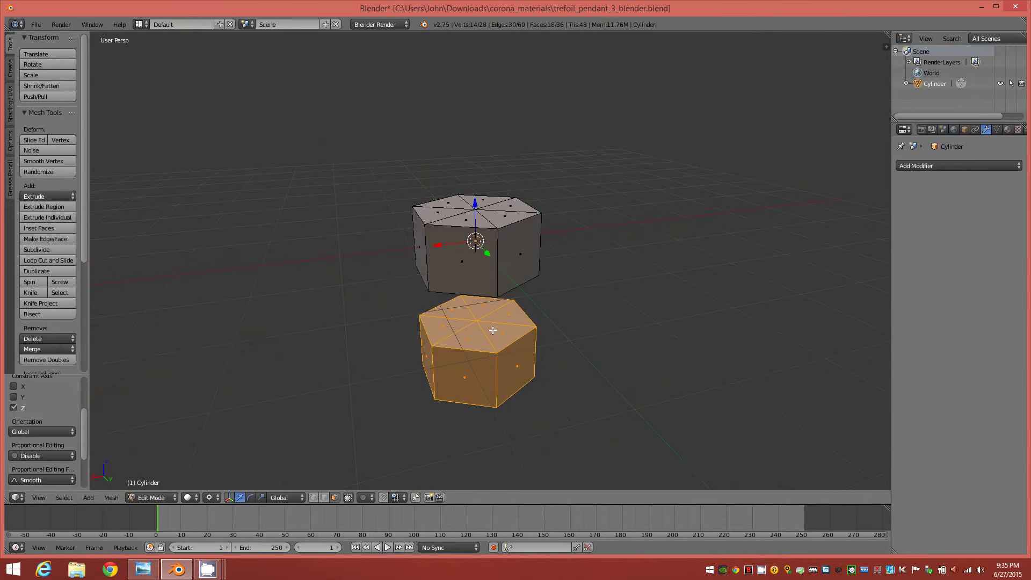
Step: Deselect everything and add one centred horizontal loop cut around the upper prism's sides
right_click(464, 269)
mouse_move(524, 291)
middle_mouse_down()
mouse_move(505, 312)
mouse_move(516, 306)
middle_mouse_up()
right_click(510, 276)
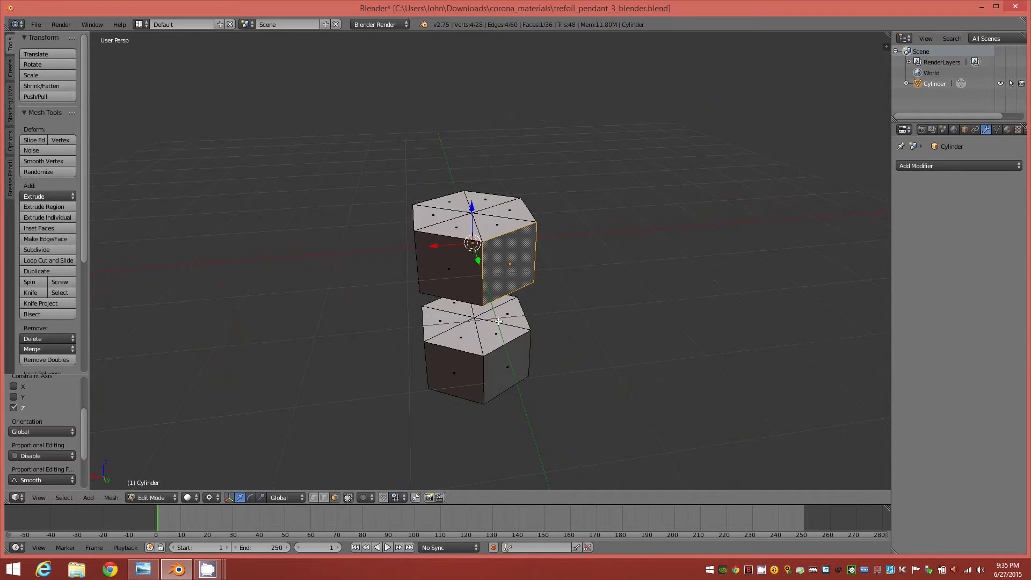
key("a")
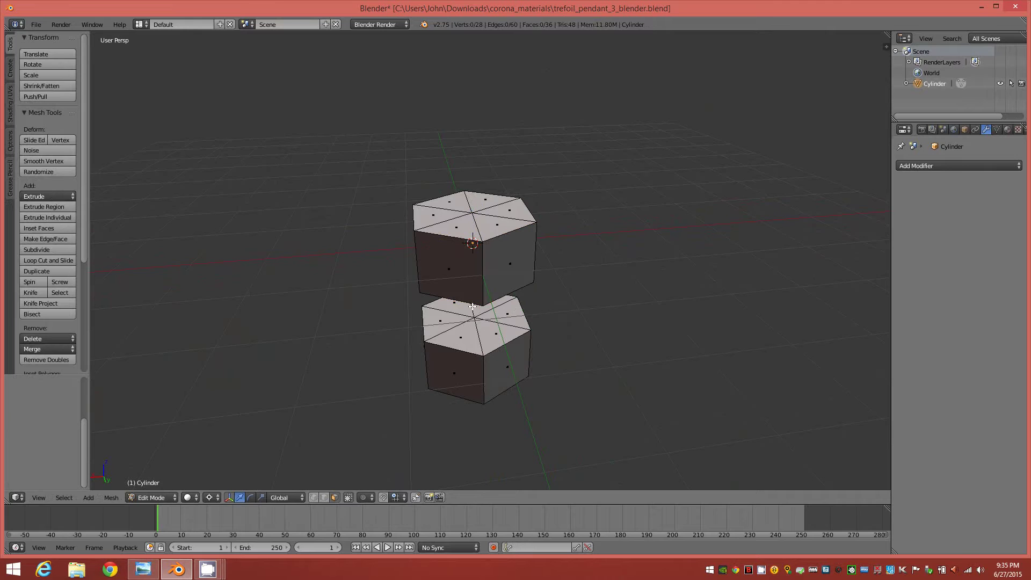
key("ctrl+r")
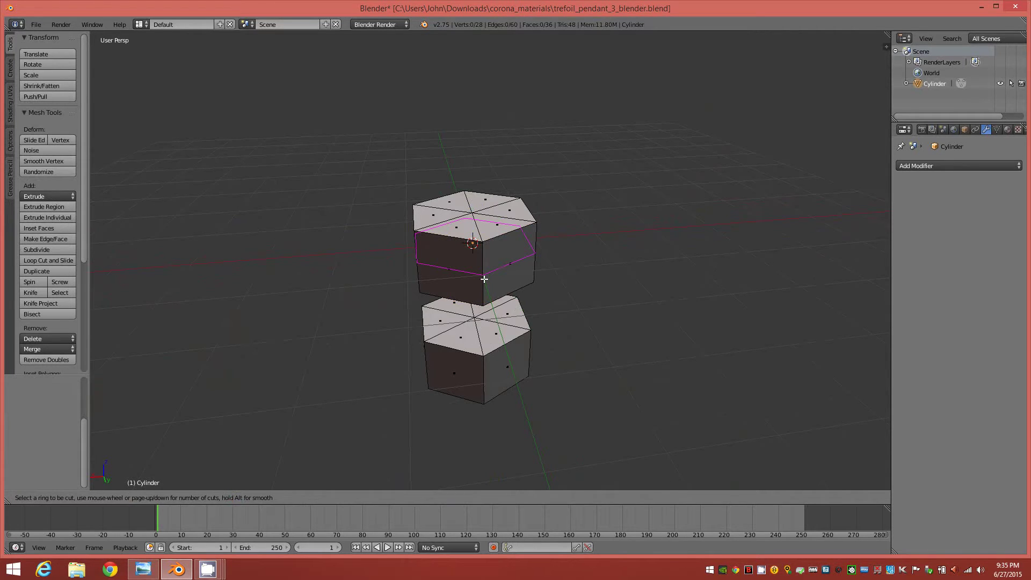
left_click(484, 279)
right_click(483, 280)
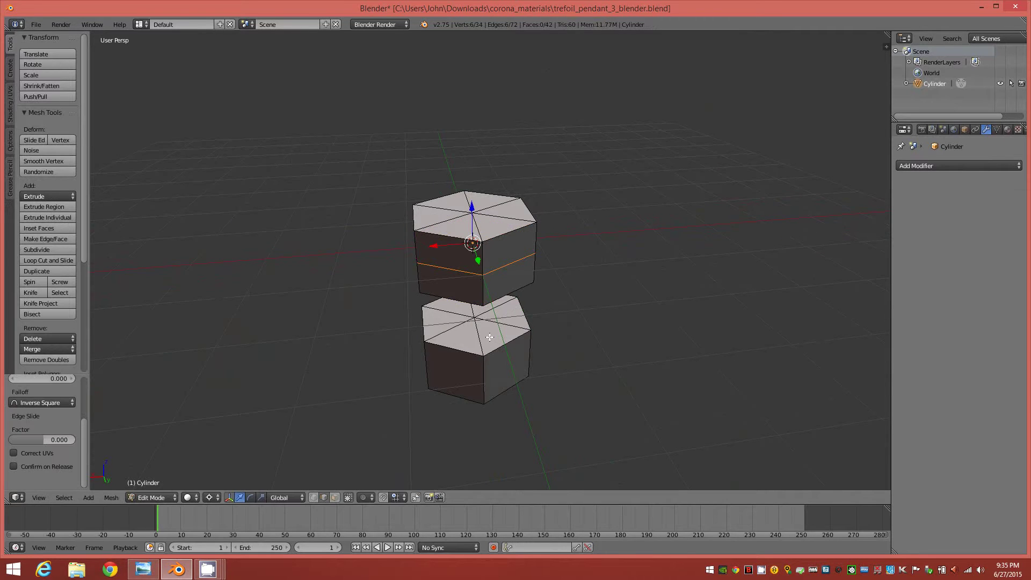
Step: Add one centred horizontal loop cut around the lower prism's sides and clear the selection
middle_click_drag(483, 333, 467, 256)
right_click(472, 377)
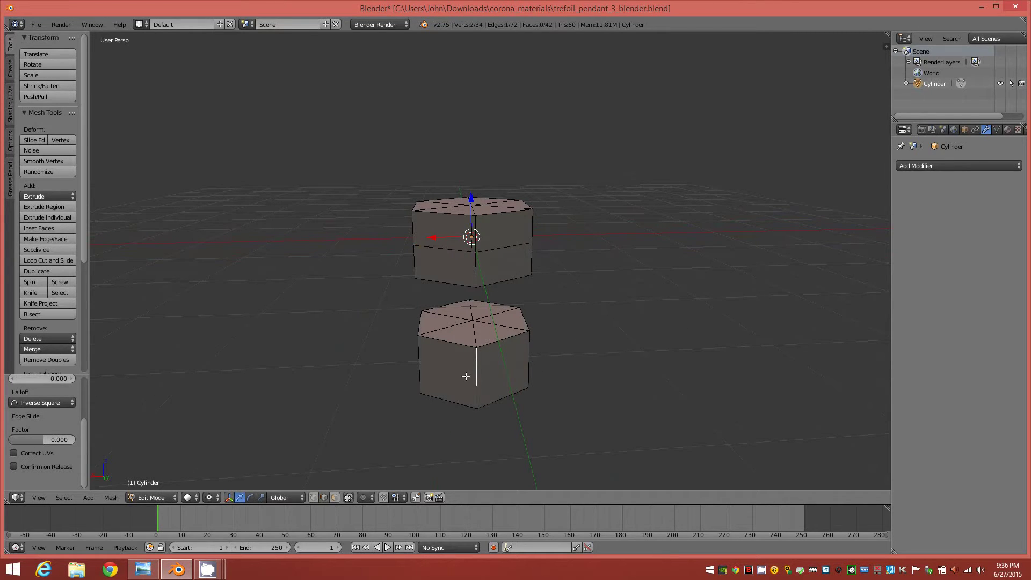
key("ctrl+r")
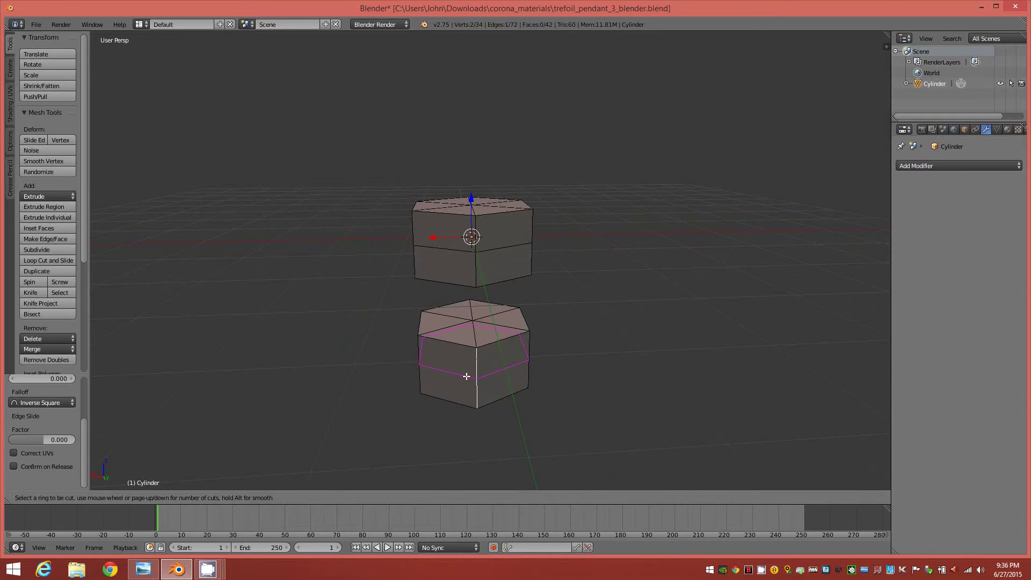
left_click(467, 377)
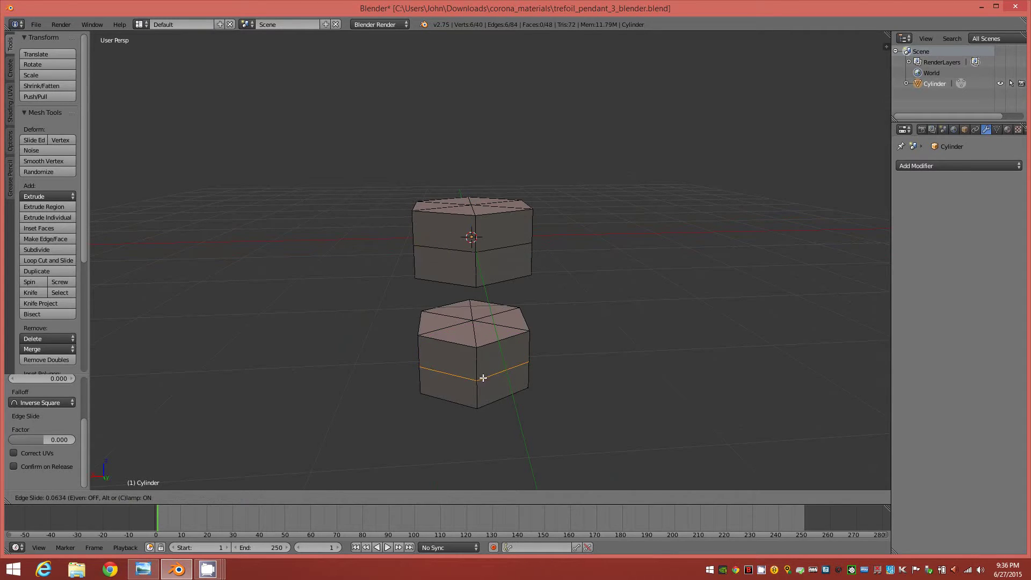
right_click(483, 377)
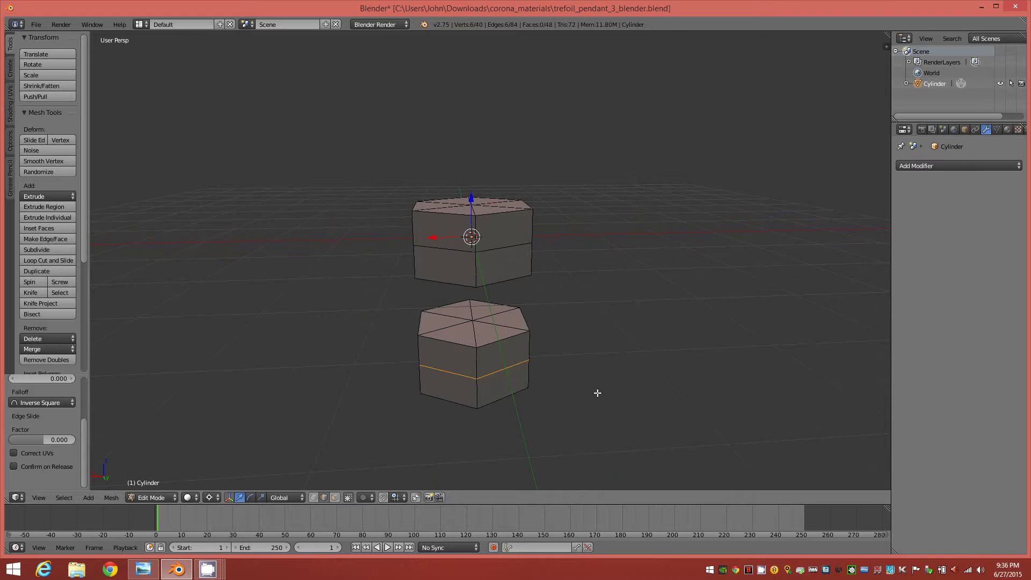
key("a")
middle_click_drag(566, 375, 518, 357)
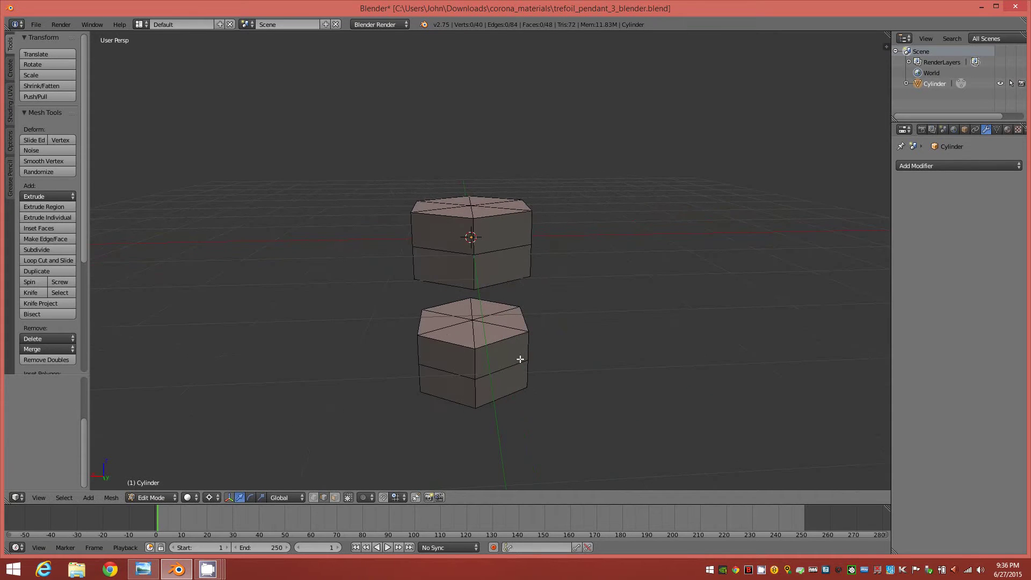
Step: Switch to face selection and select both faces on every other side of the upper prism
key("a")
right_click(509, 234)
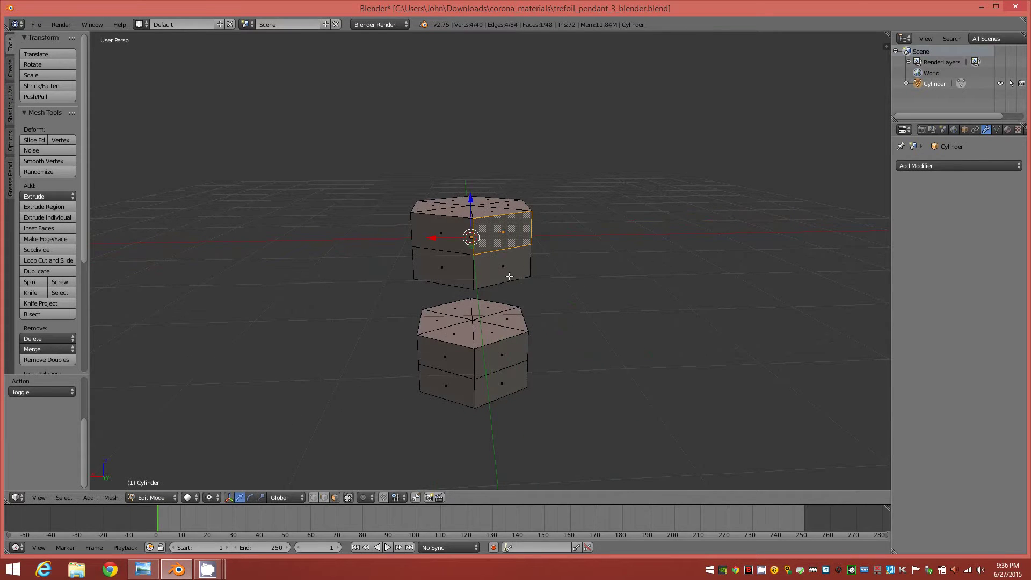
right_click(508, 270, "shift")
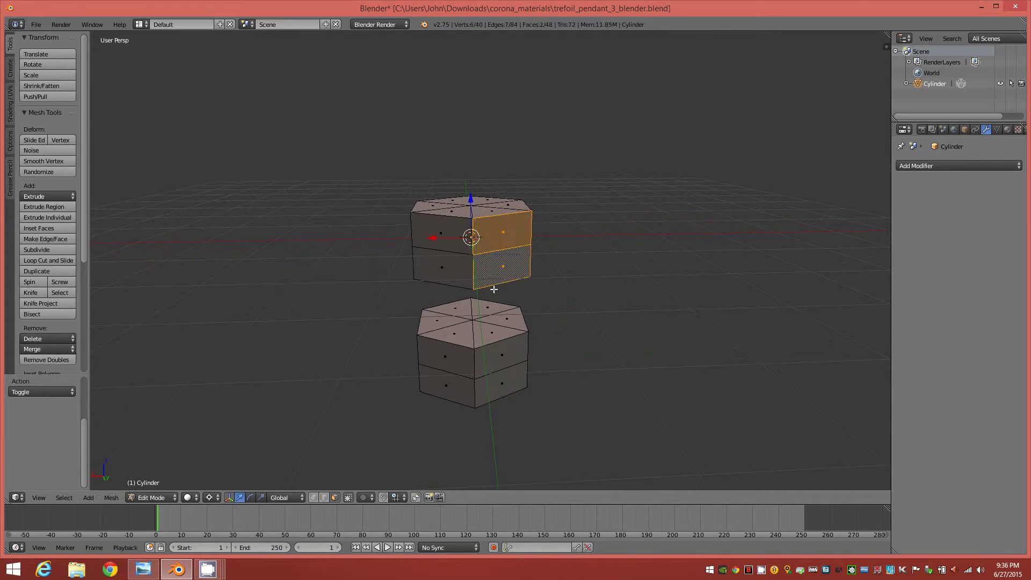
middle_click_drag(375, 278, 431, 299)
right_click(457, 259, "shift")
right_click(456, 287, "shift")
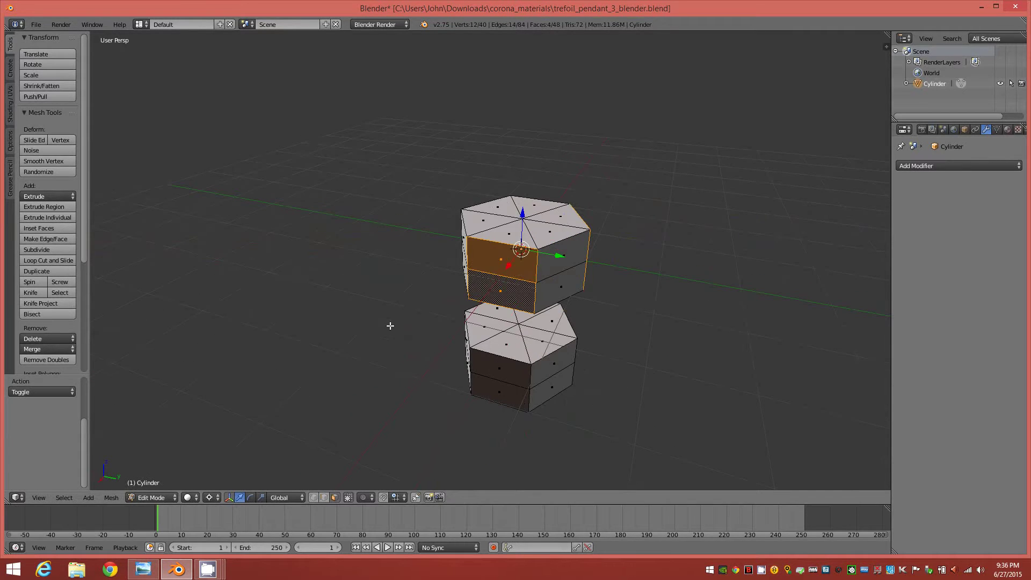
middle_click_drag(386, 341, 518, 351)
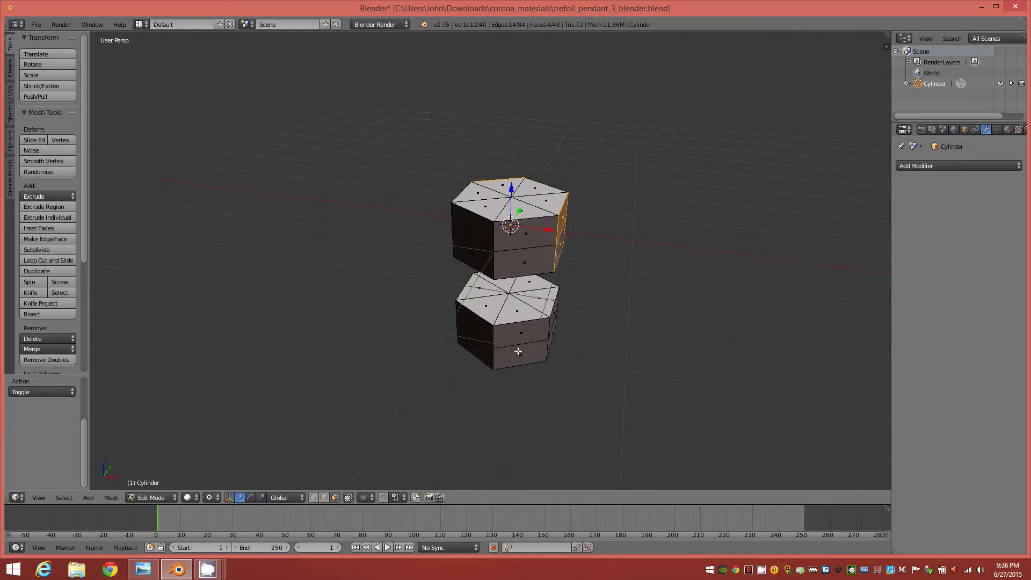
right_click(476, 225, "shift")
right_click(469, 255, "shift")
Step: Add both faces on every other side of the lower prism to the selection, alternating with the selected sides of the upper prism
middle_click_drag(553, 285, 388, 273)
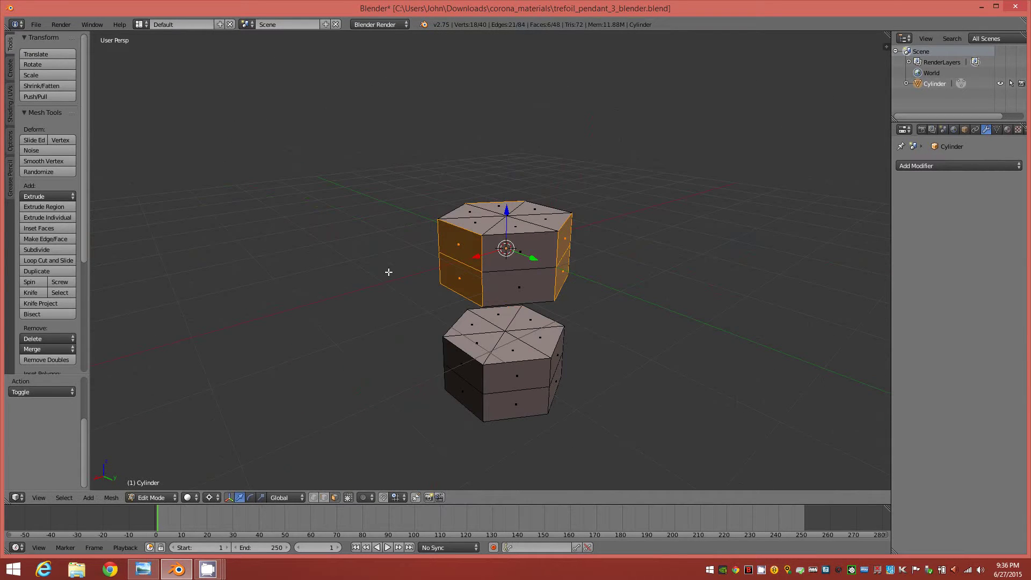
right_click(517, 378, "shift")
right_click(520, 406, "shift")
middle_click_drag(445, 374, 534, 378)
right_click(501, 349, "shift")
right_click(483, 376, "shift")
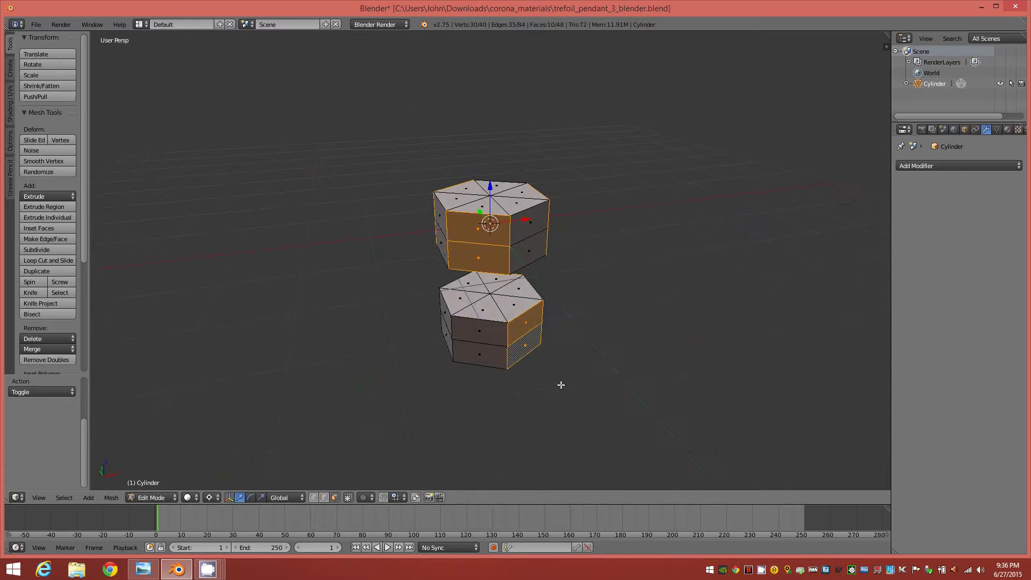
middle_click_drag(586, 385, 562, 382)
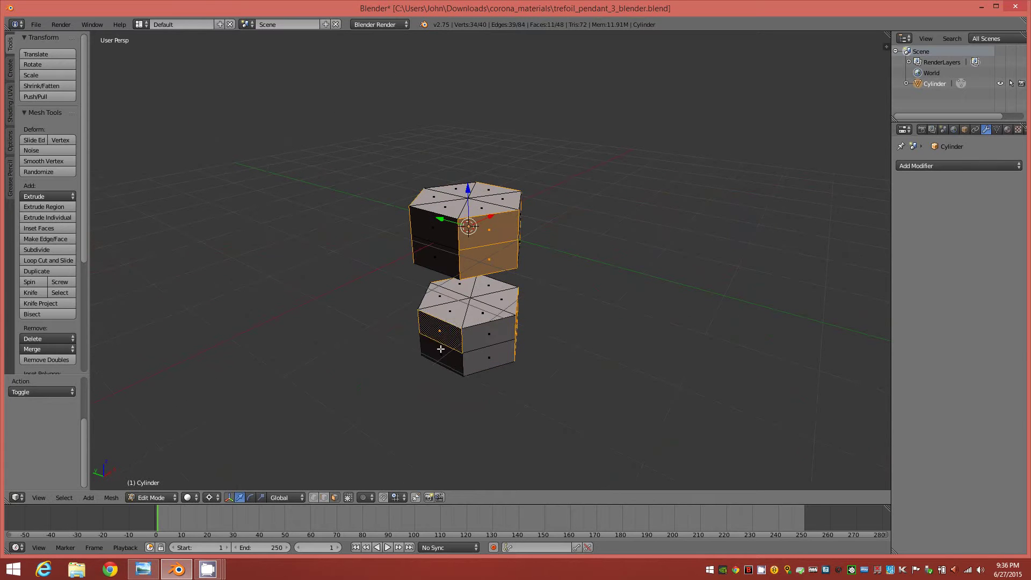
middle_click_drag(397, 347, 390, 370)
middle_click_drag(498, 366, 520, 342)
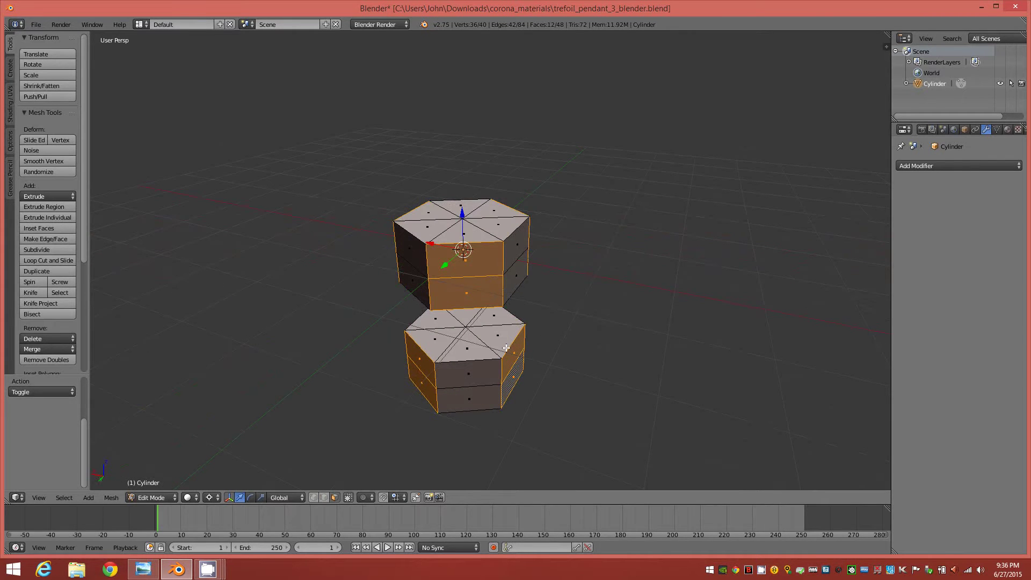
Step: From the top view, extrude the selected side faces outward about 2 units along their vertex normals to form six arms
key("KP_7")
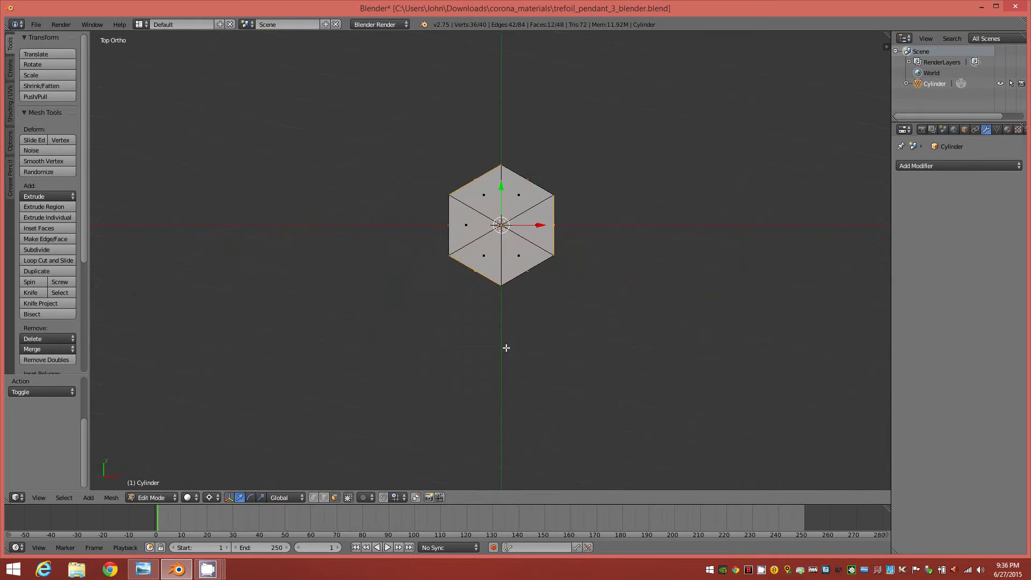
key("alt+e")
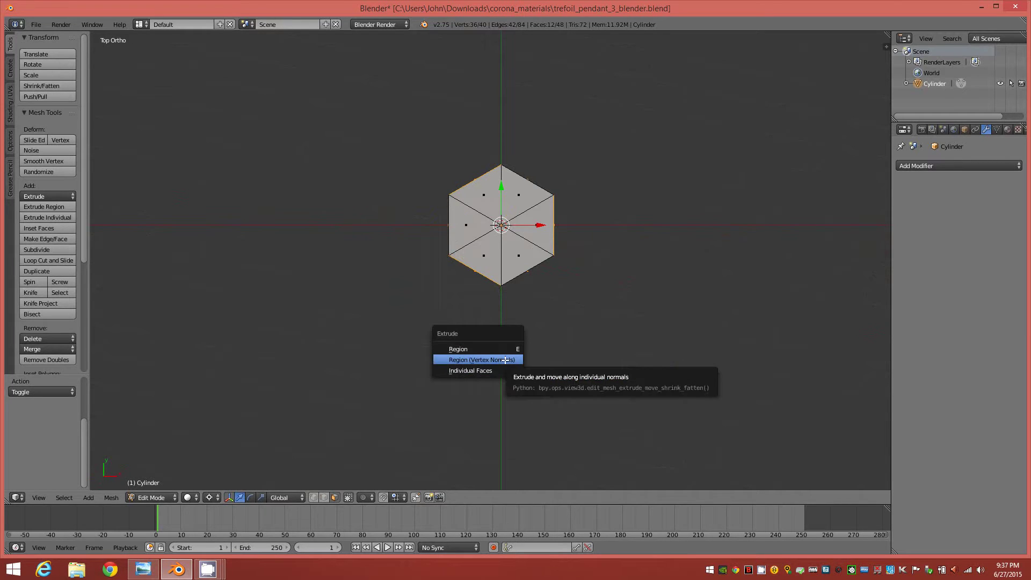
left_click(505, 359)
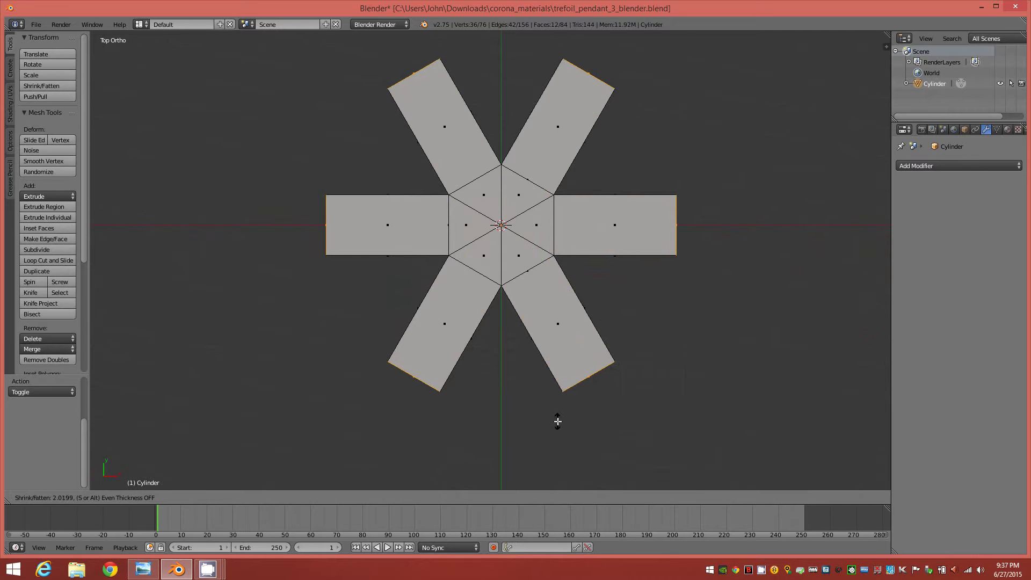
left_click(560, 425)
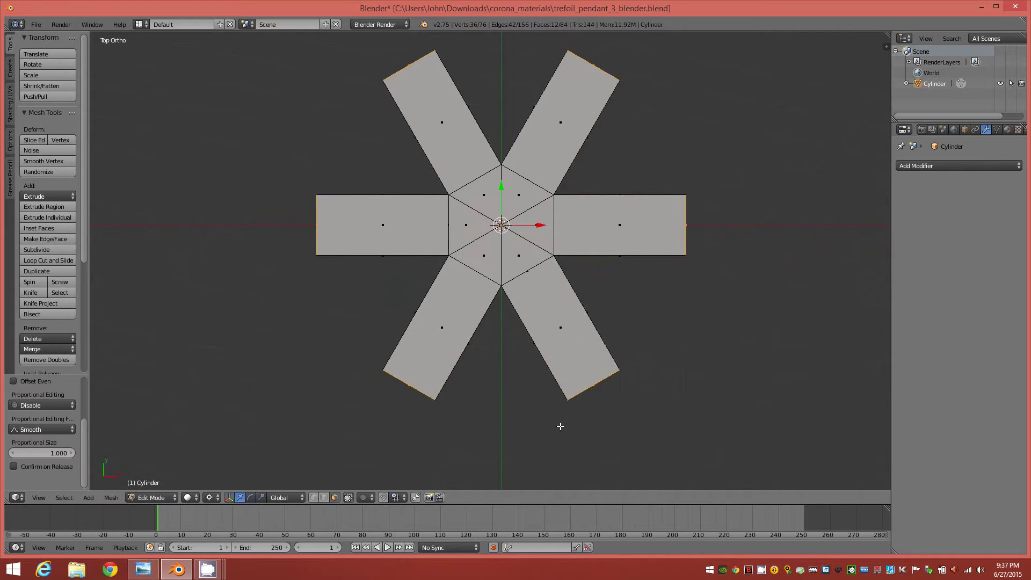
middle_click_drag(523, 388, 502, 310)
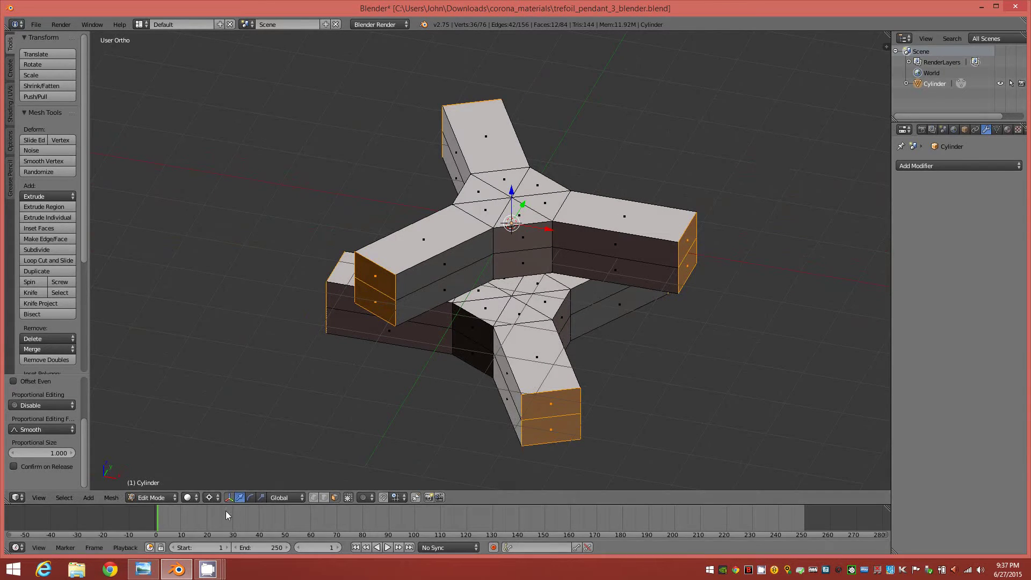
Step: Set the pivot point to Individual Origins and scale the six arm end faces to a bit over twice their size
left_click(214, 498)
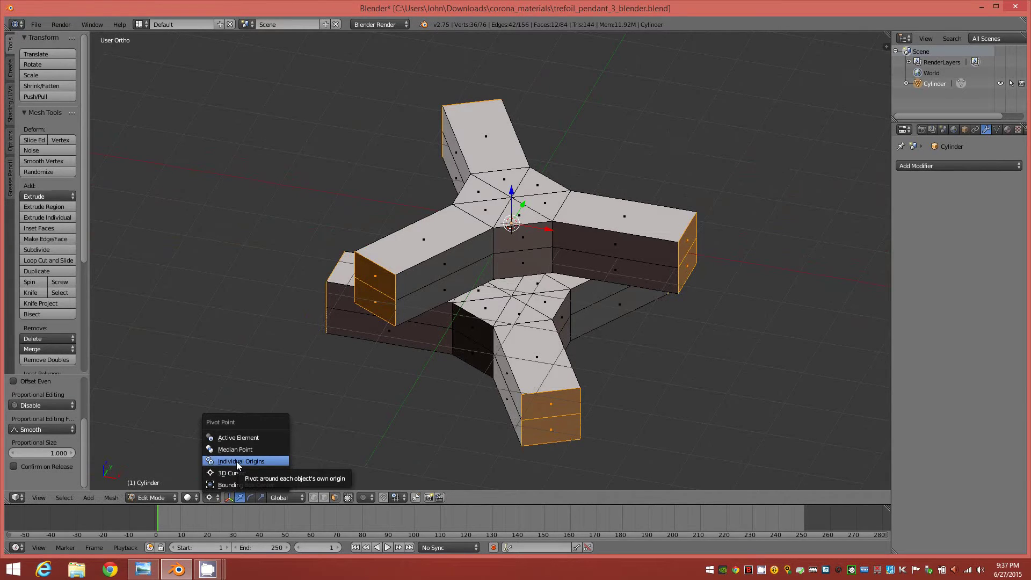
left_click(236, 462)
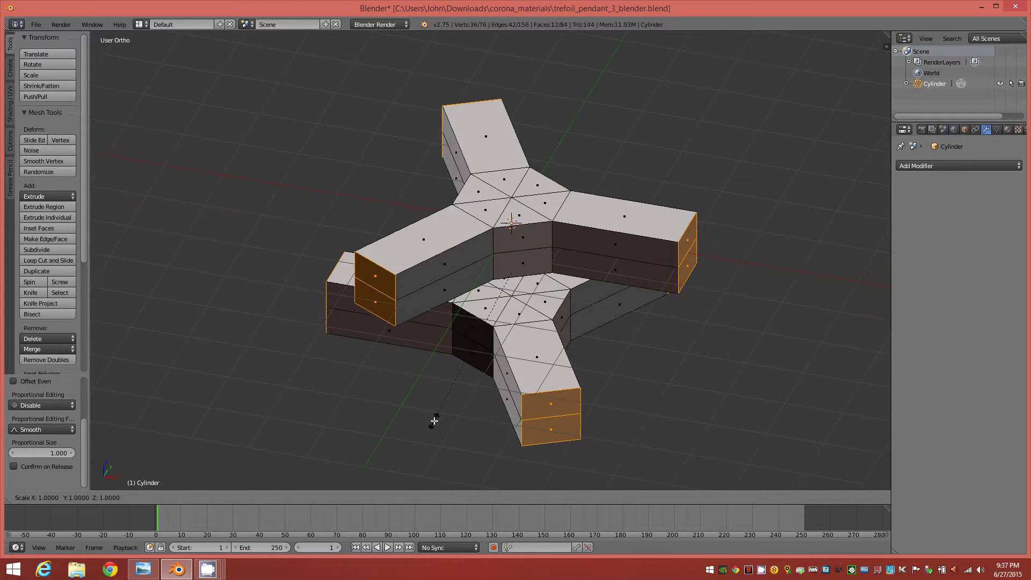
key("s")
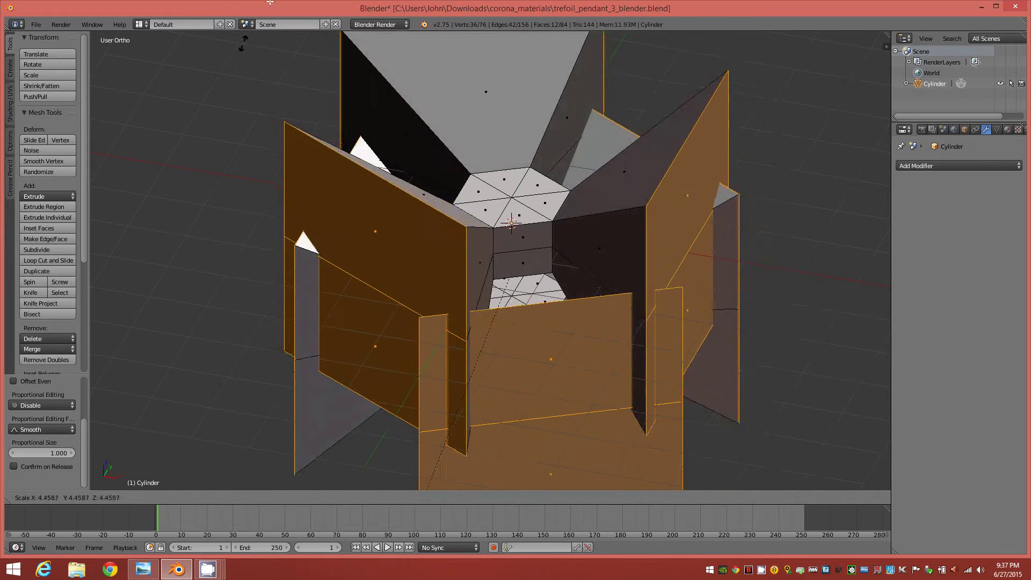
key("Escape")
key("s")
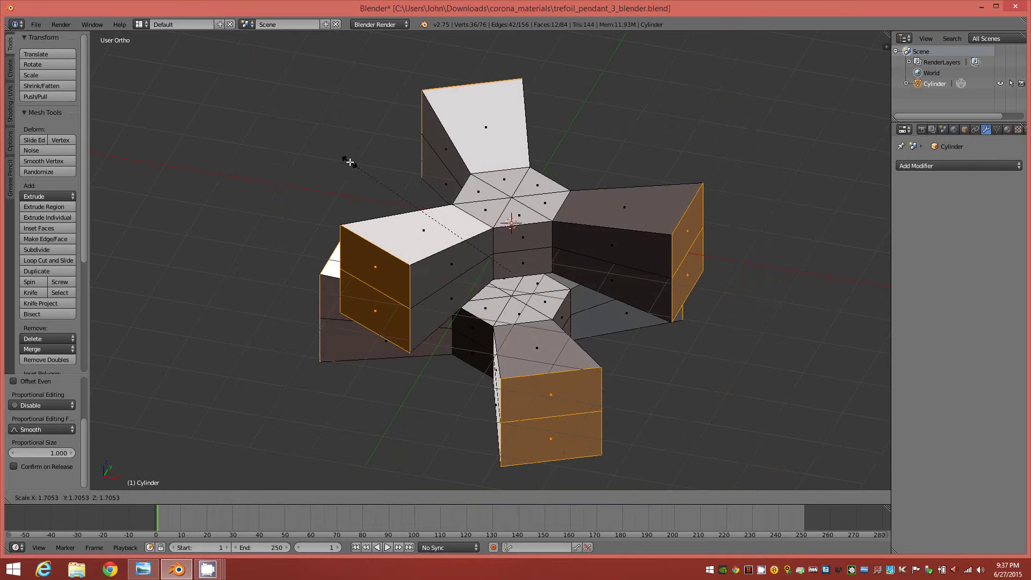
left_click(326, 143)
middle_click_drag(336, 148, 481, 316)
key("s")
left_click(486, 277)
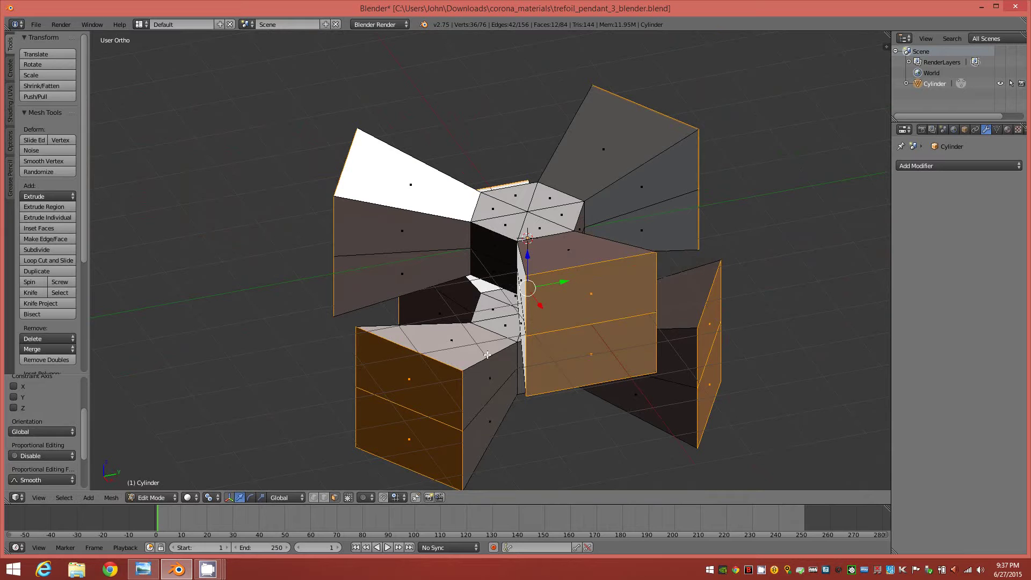
Step: Delete the selected end faces of all six arms, leaving the arms open
key("x")
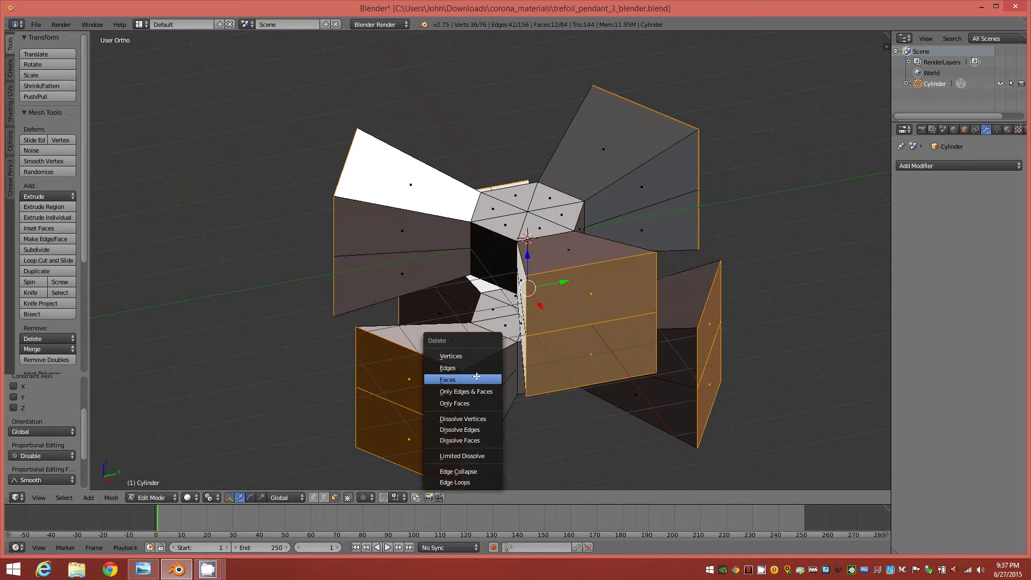
left_click(476, 376)
middle_click_drag(476, 376, 466, 350)
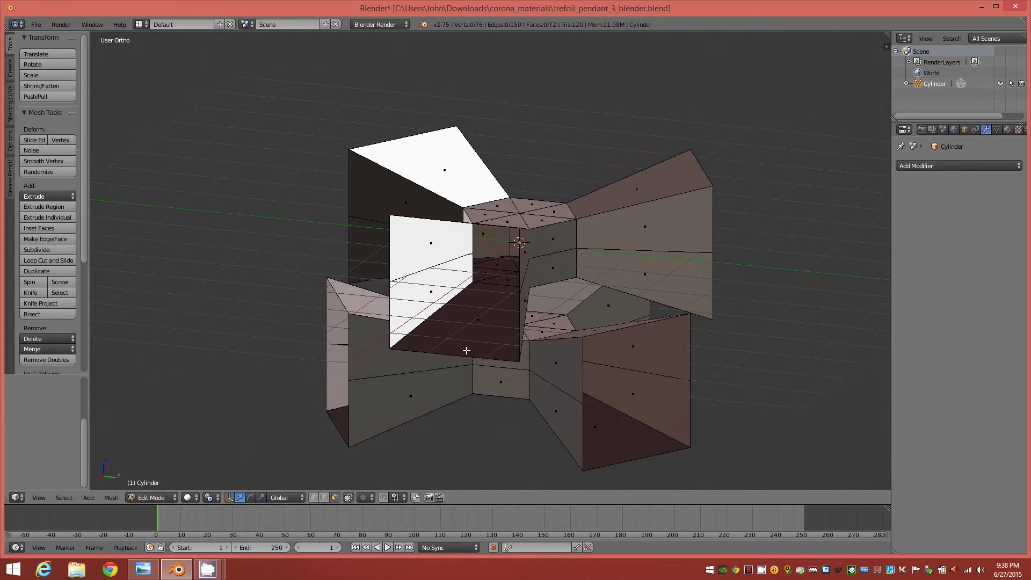
Step: In front wireframe view, box-select the lower half of the upper shape and upper half of the lower shape and delete their faces
key("KP_1")
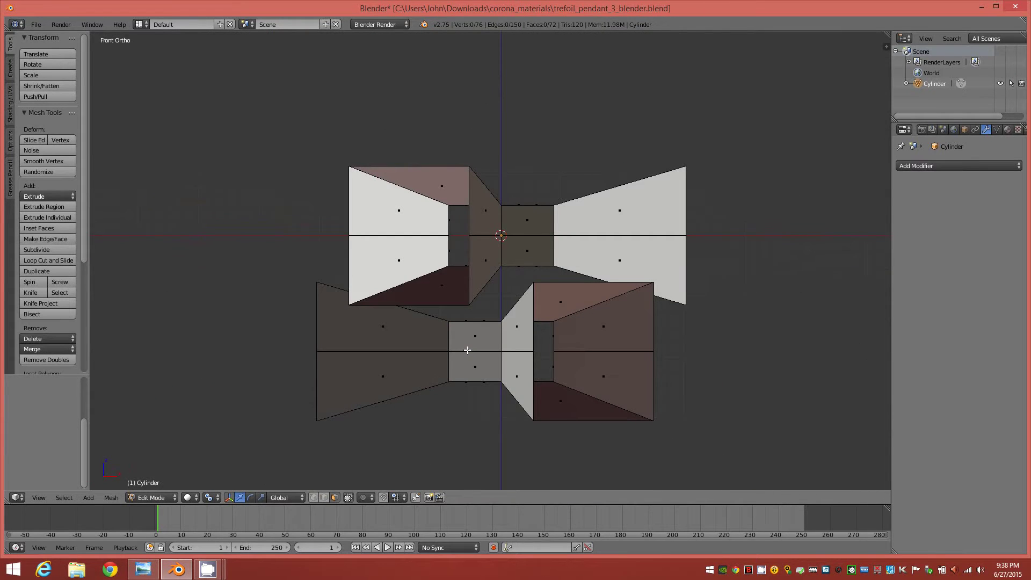
key("z")
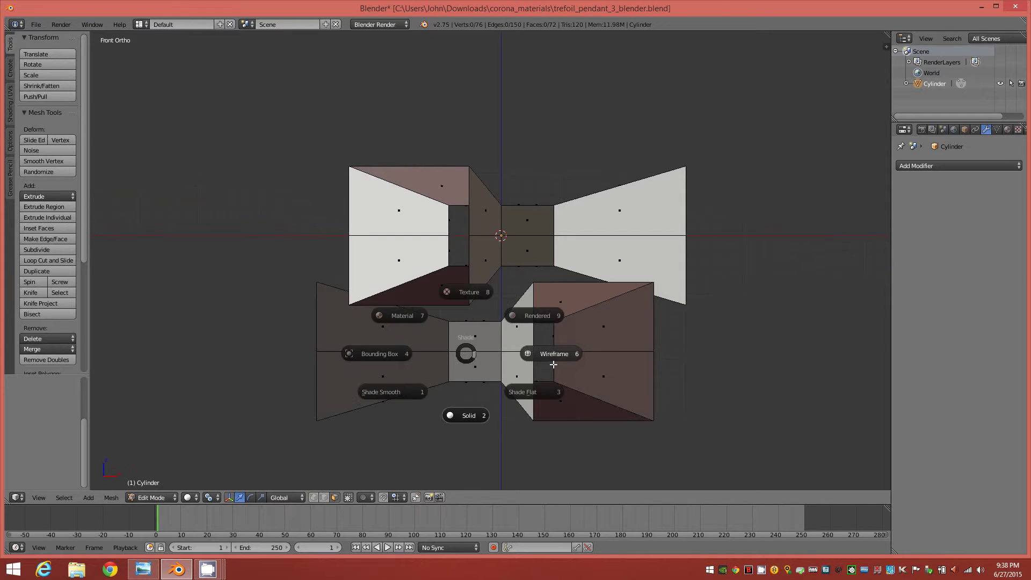
left_click(521, 369)
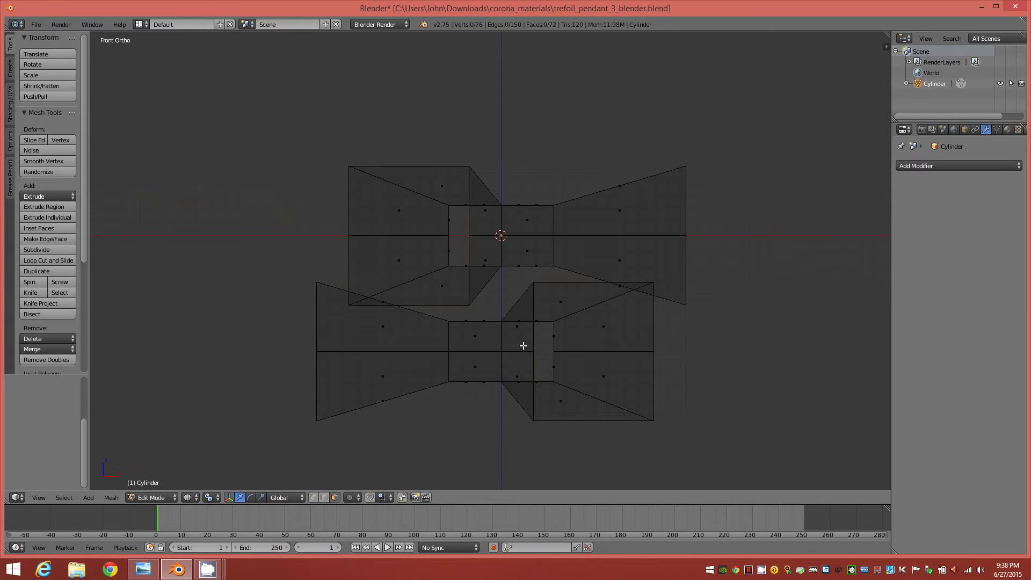
key("b")
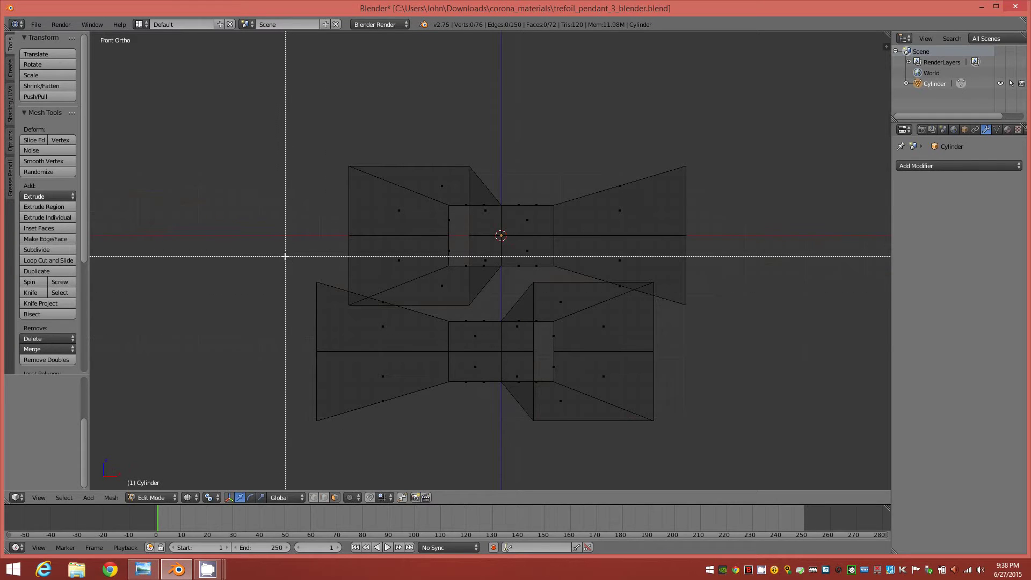
left_click_drag(282, 254, 706, 342)
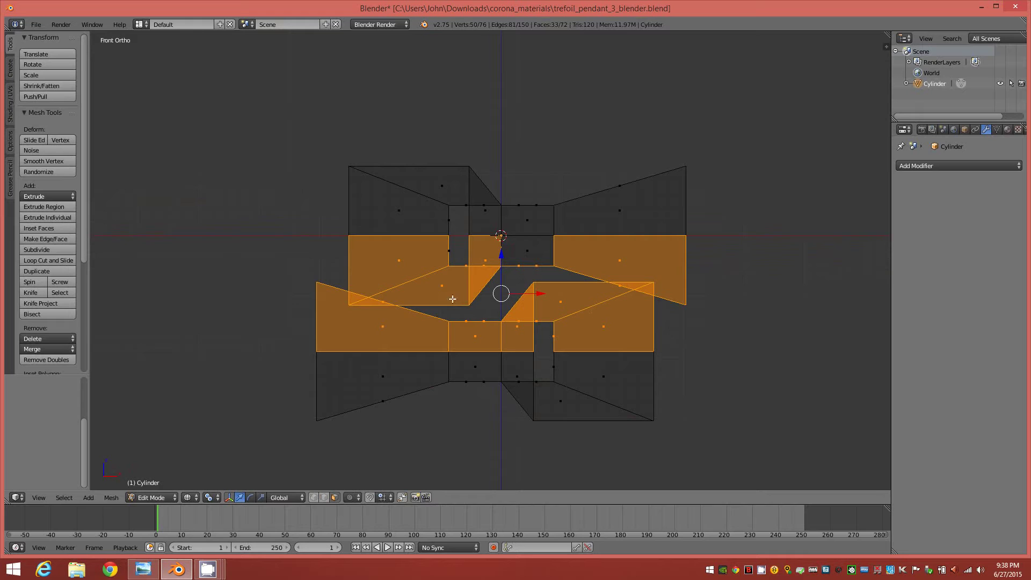
key("b")
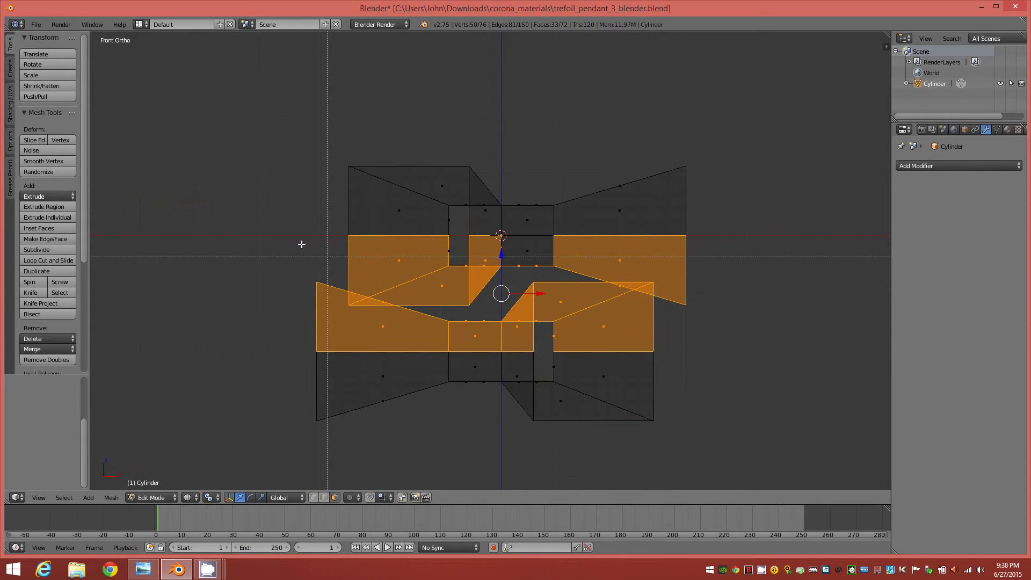
left_click_drag(305, 235, 704, 351)
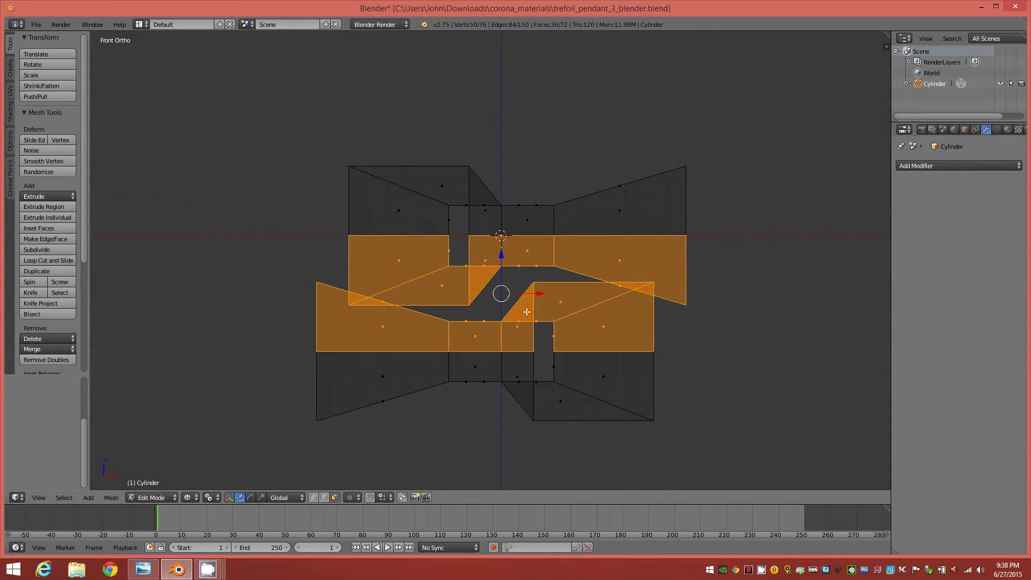
key("x")
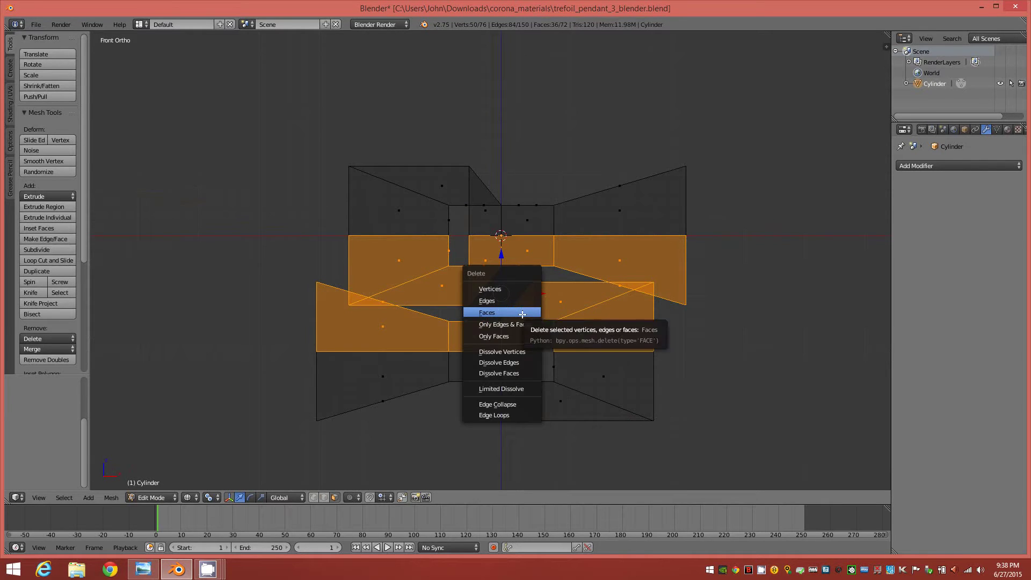
left_click(522, 314)
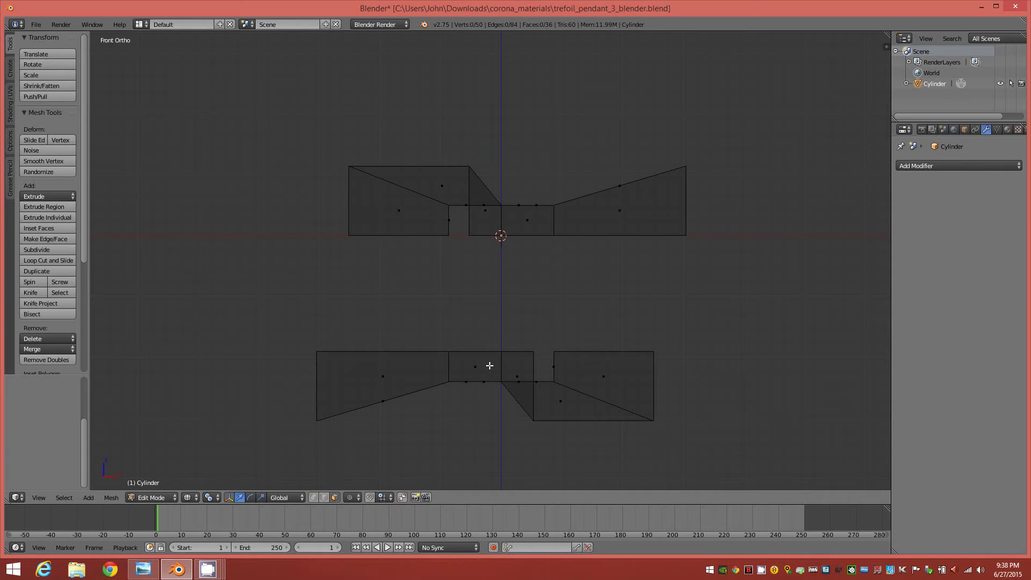
Step: Select the whole lower piece and move it up along Z until its cut edge nearly meets the upper piece
key("l")
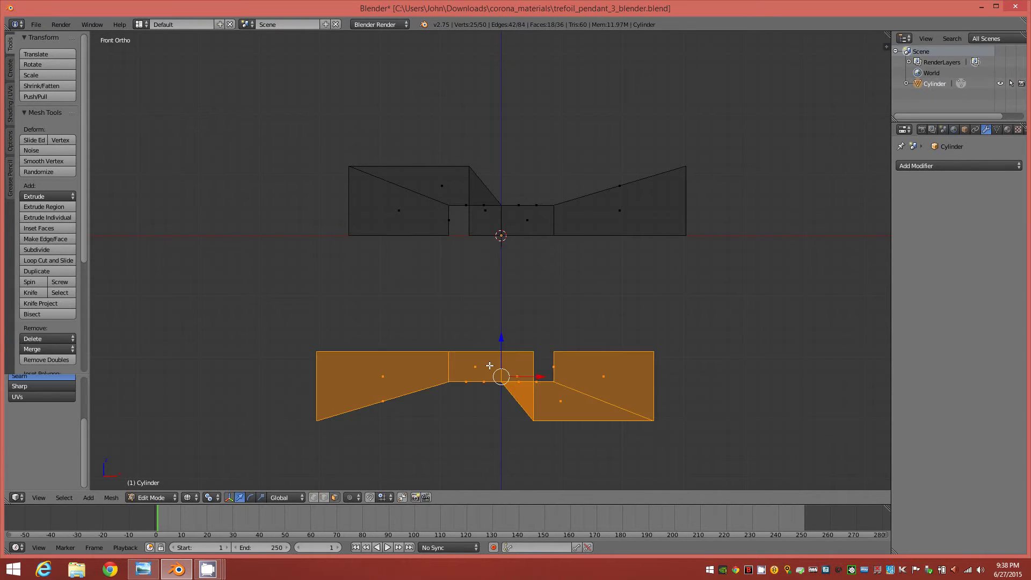
left_click_drag(503, 338, 505, 225)
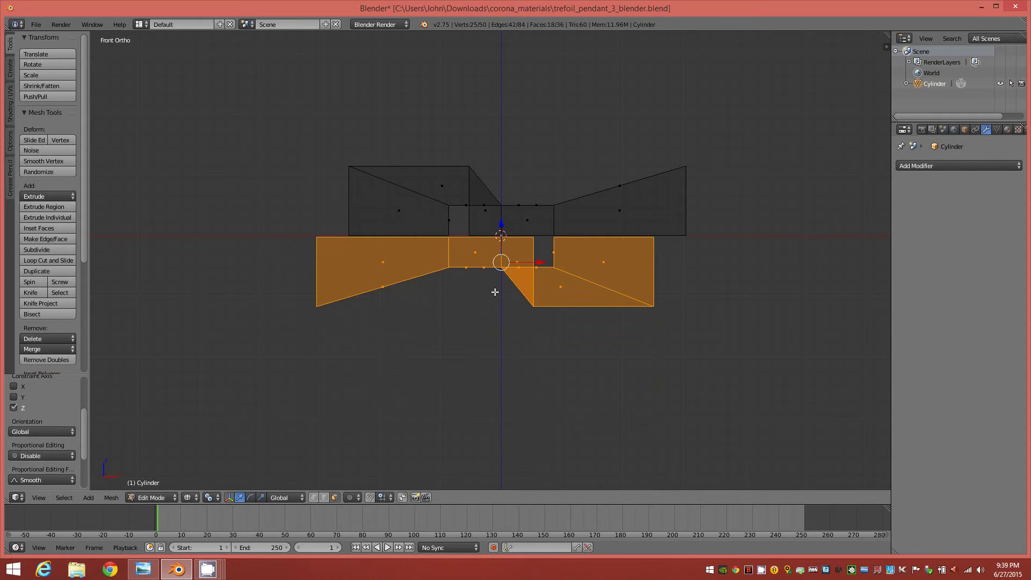
middle_click_drag(479, 312, 482, 340)
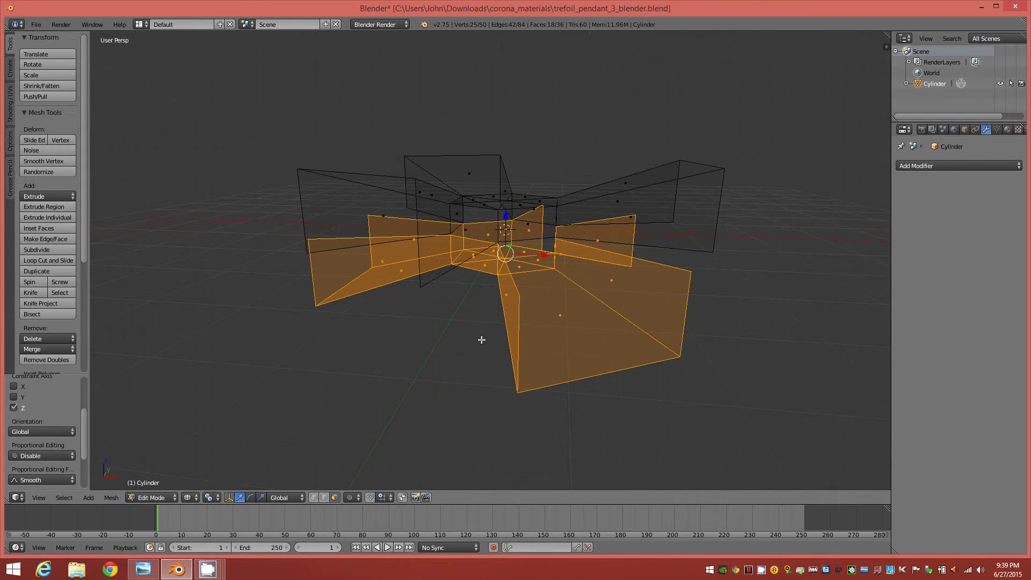
Step: Return the viewport to solid shading and deselect the whole mesh
key("z")
left_click(481, 405)
mouse_move(430, 351)
middle_mouse_down()
mouse_move(407, 363)
mouse_move(506, 379)
mouse_move(507, 396)
mouse_move(352, 375)
middle_mouse_up()
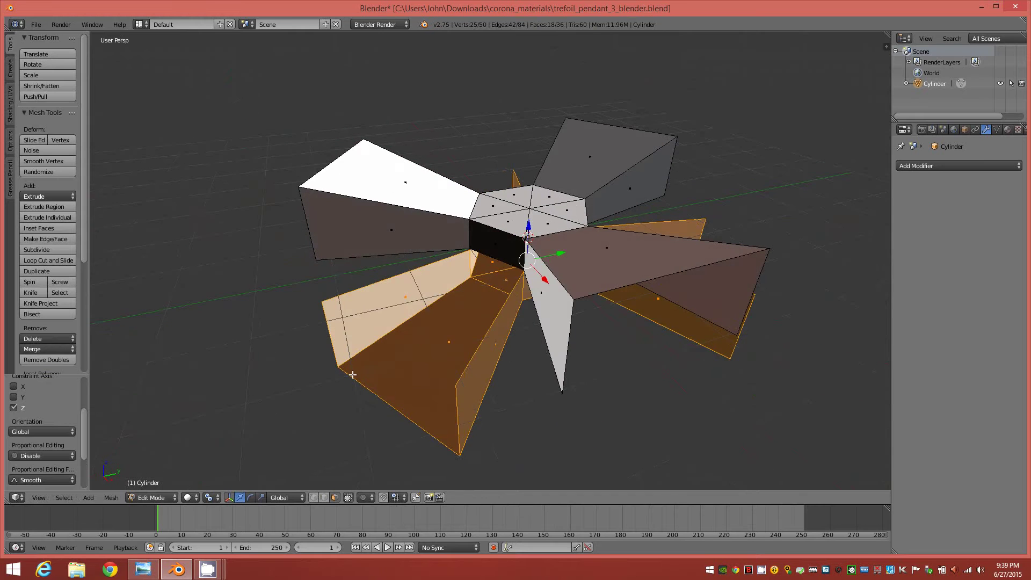
key("a")
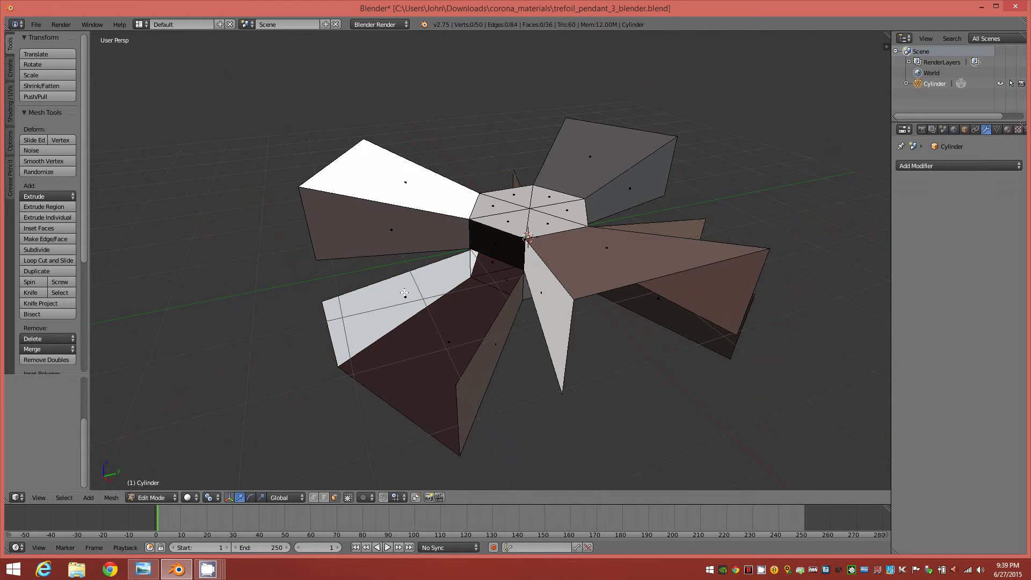
Step: Examine the narrow gap between the matching hub corners of the upper and lower pieces
scroll(453, 257, "up", 7)
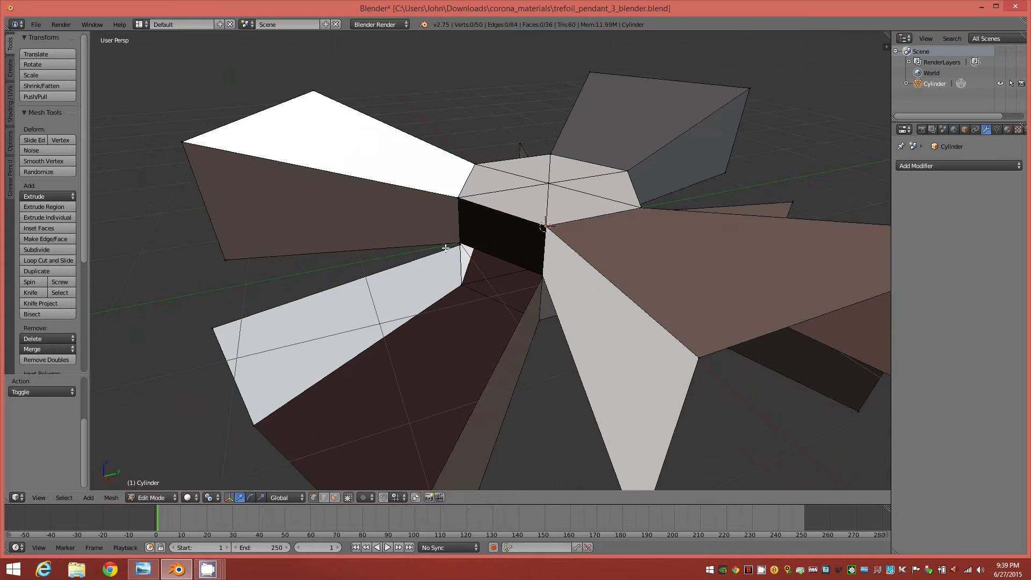
scroll(414, 229, "up", 2)
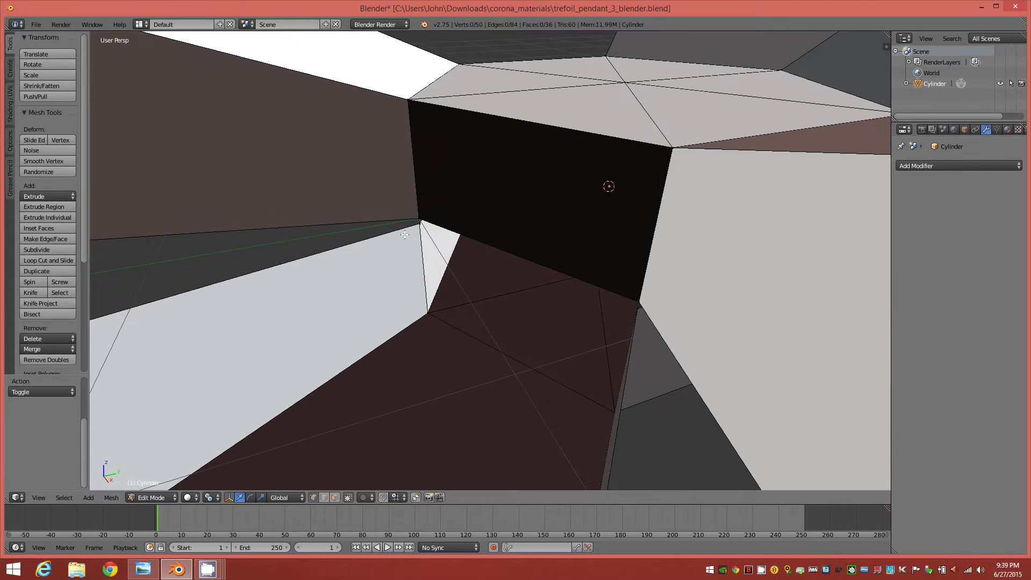
scroll(414, 234, "up", 3)
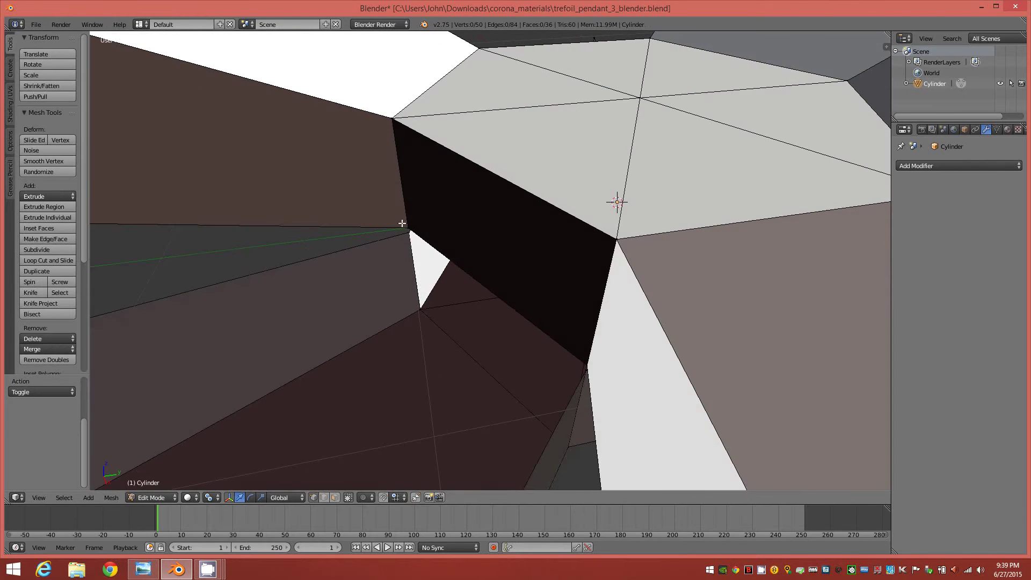
middle_click_drag(410, 228, 548, 316)
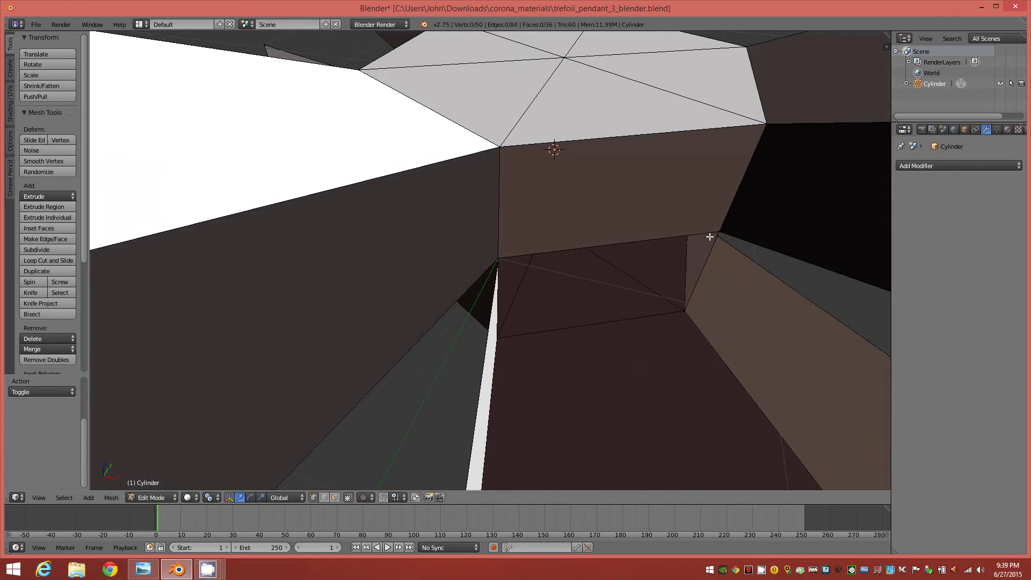
middle_click_drag(516, 261, 400, 262)
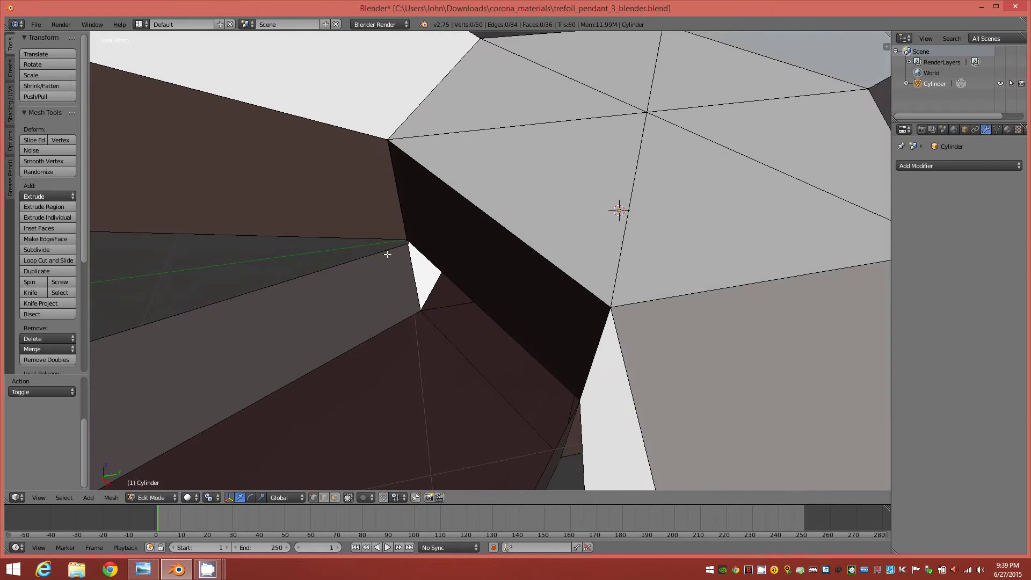
Step: Box-select the two nearly touching vertices at one hub corner between the upper and lower pieces, merge them at center, and deselect
key("b")
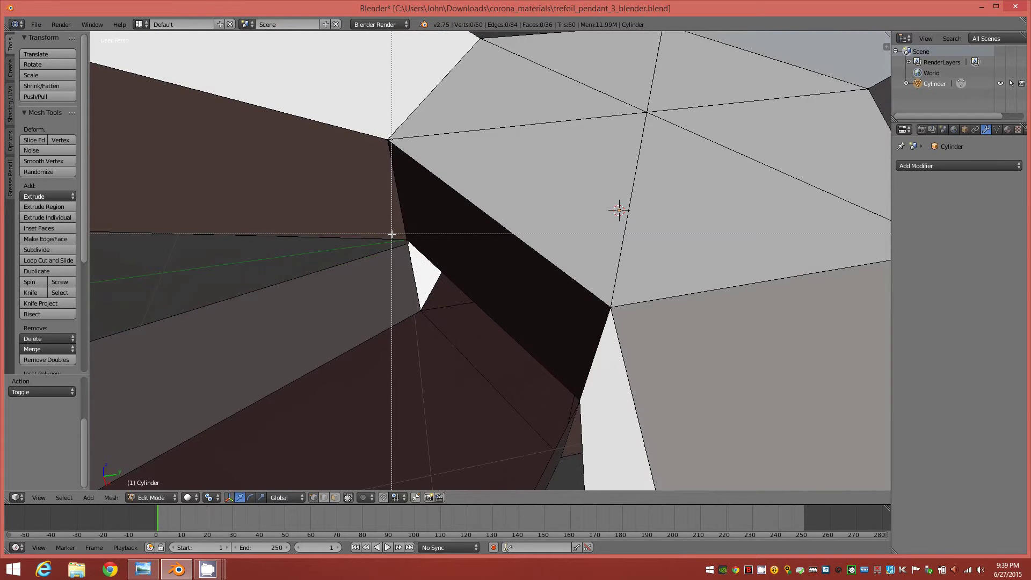
left_click_drag(394, 235, 423, 261)
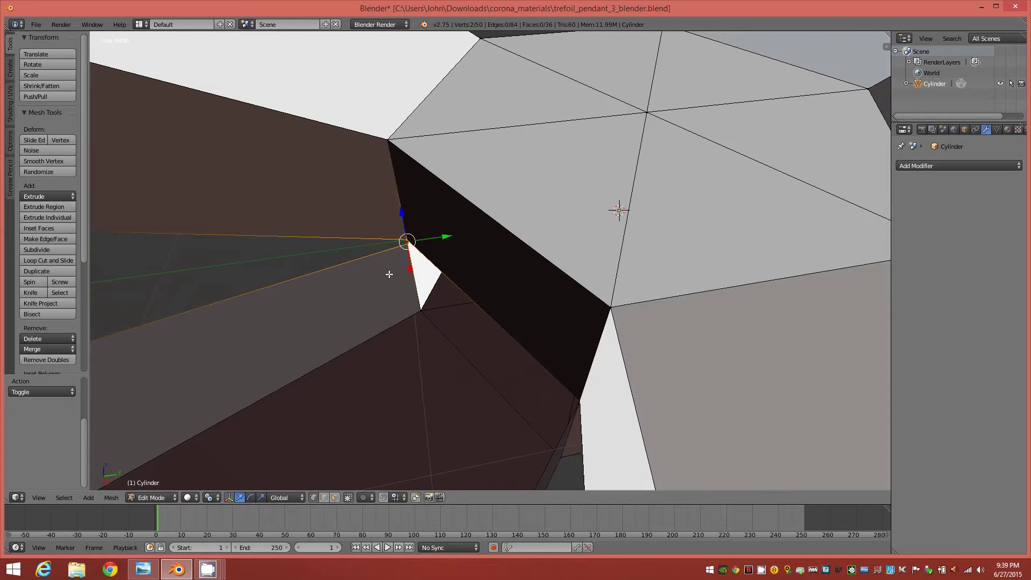
key("alt+m")
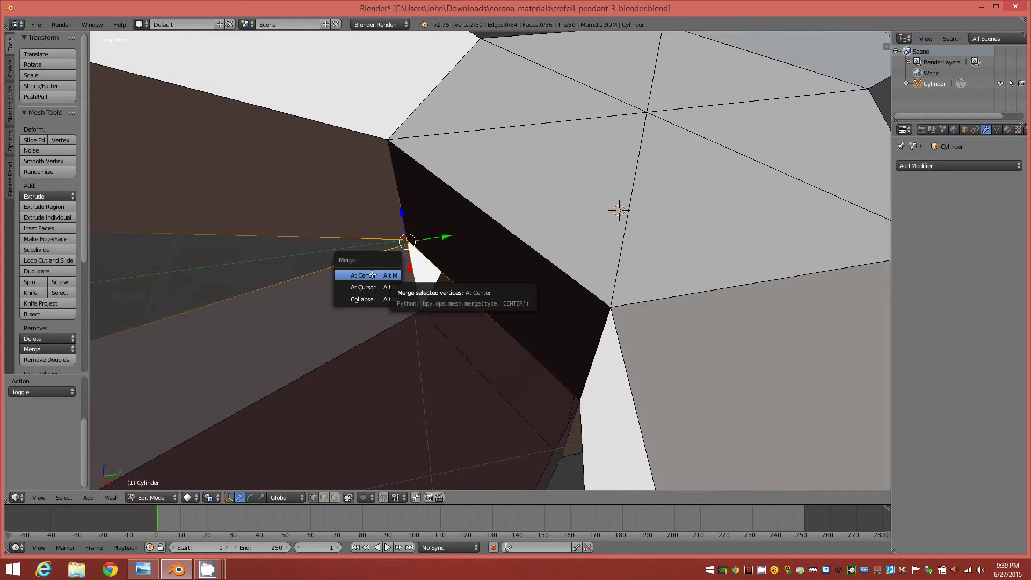
left_click(372, 274)
key("KP_Decimal")
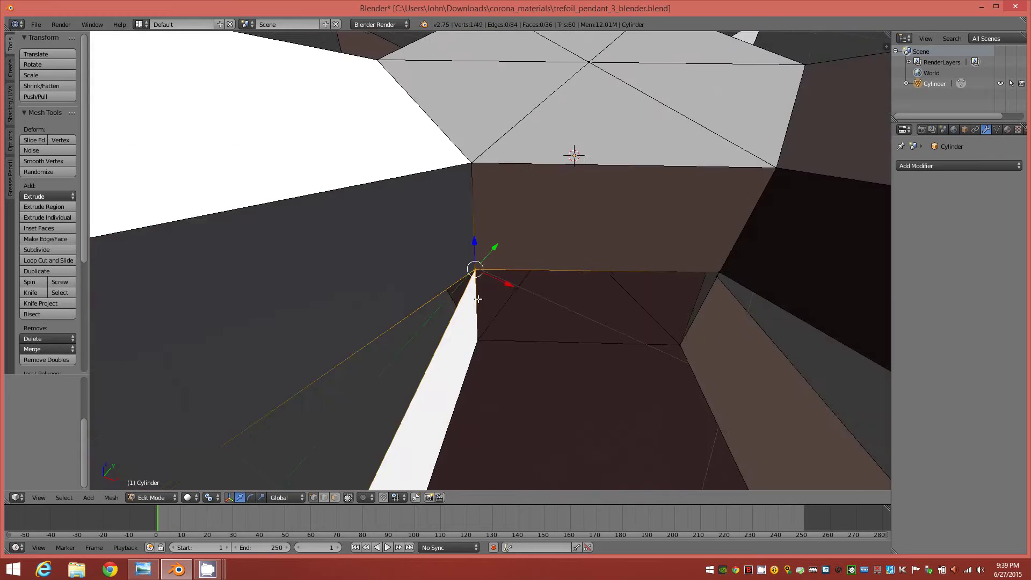
key("a")
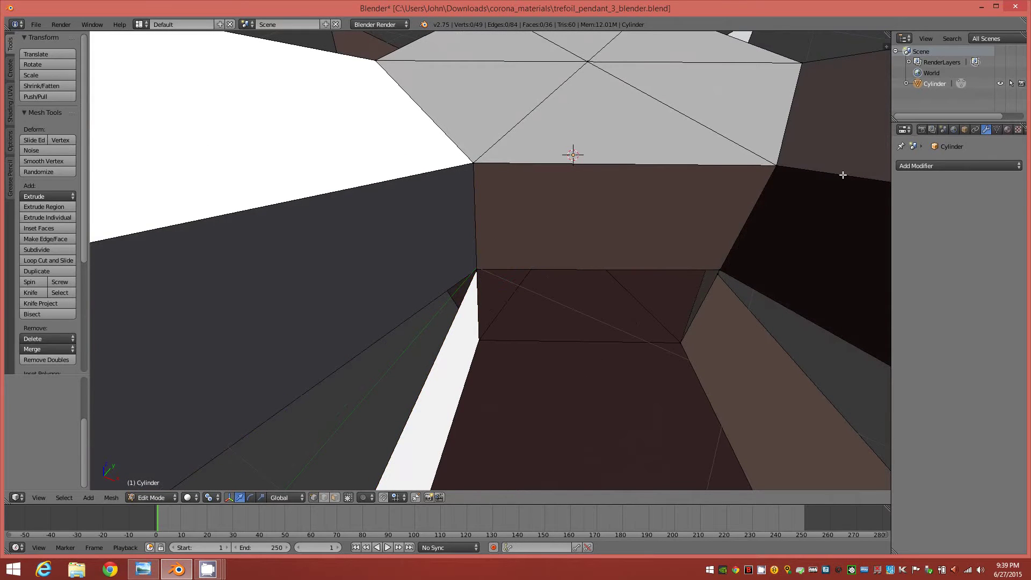
Step: Merge the vertex pair at the adjacent hub corner, on the same side face, at center and clear the selection
key("b")
mouse_move(710, 266)
left_mouse_down()
mouse_move(734, 289)
mouse_move(728, 274)
left_mouse_up()
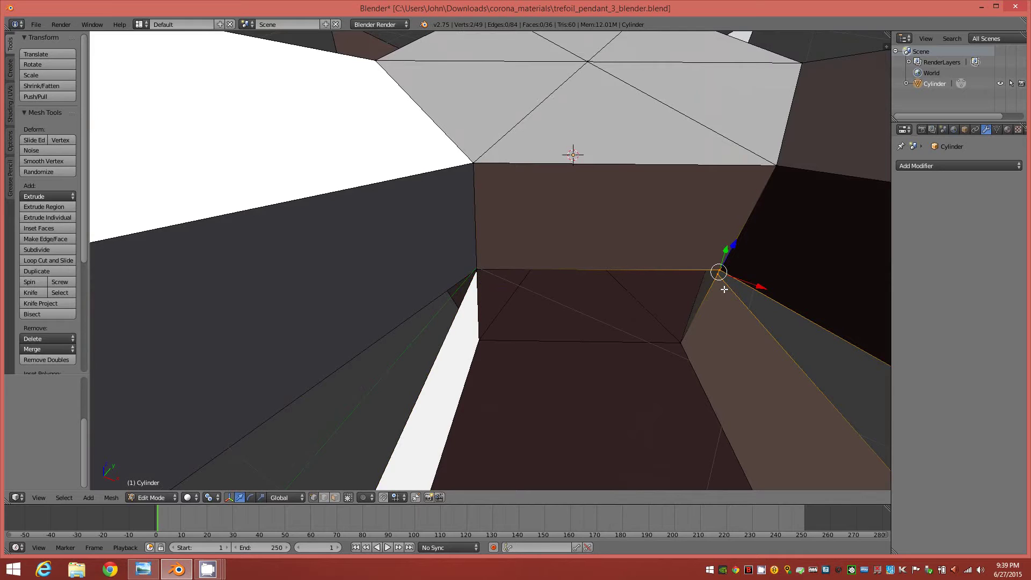
key("alt+m")
left_click(717, 311)
middle_click_drag(702, 302, 605, 318)
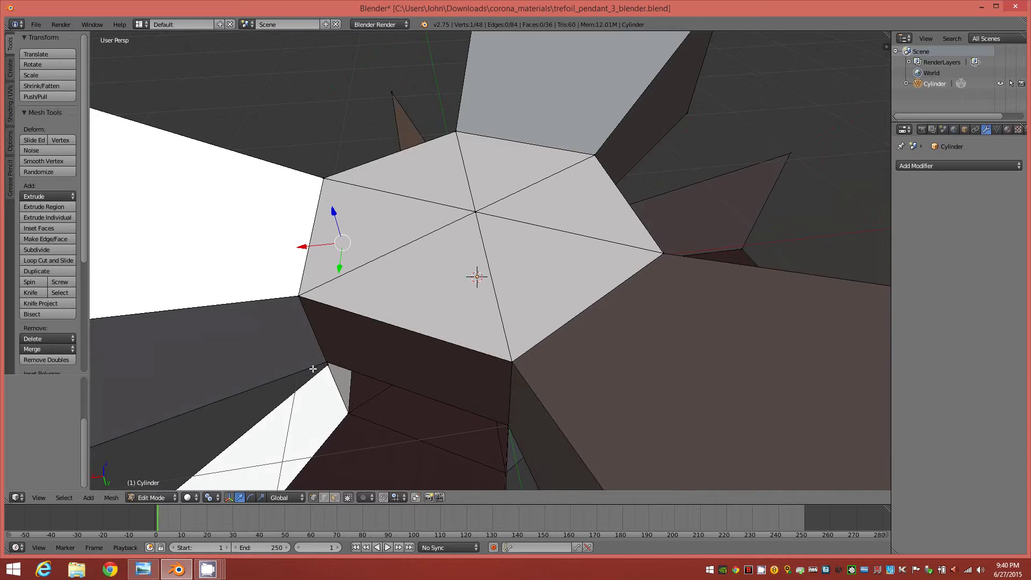
key("a")
Step: Moving on around the hub, merge the third corner's upper and lower vertices at center and deselect everything
middle_click_drag(336, 377, 326, 376)
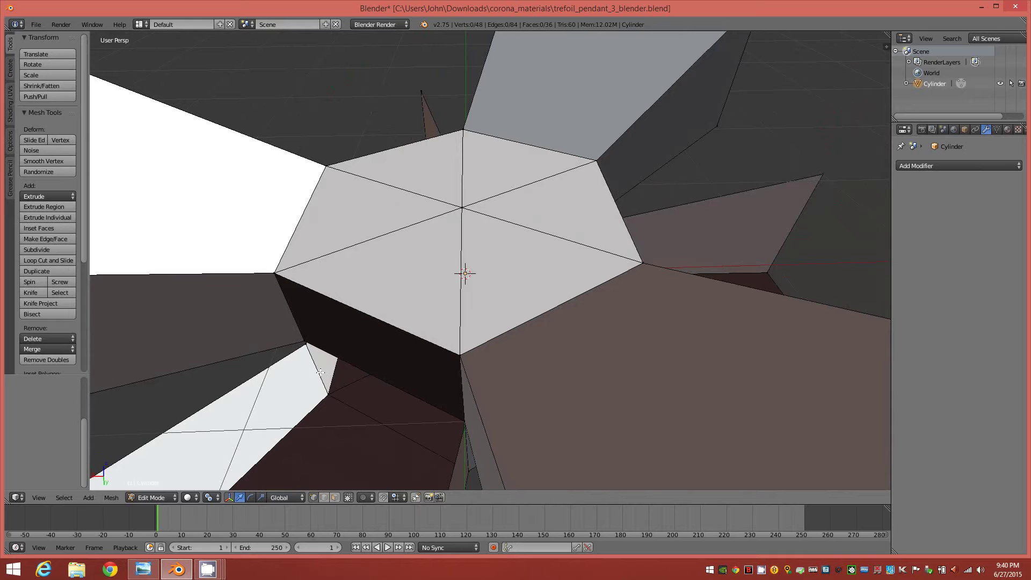
key("b")
left_click_drag(297, 335, 316, 370)
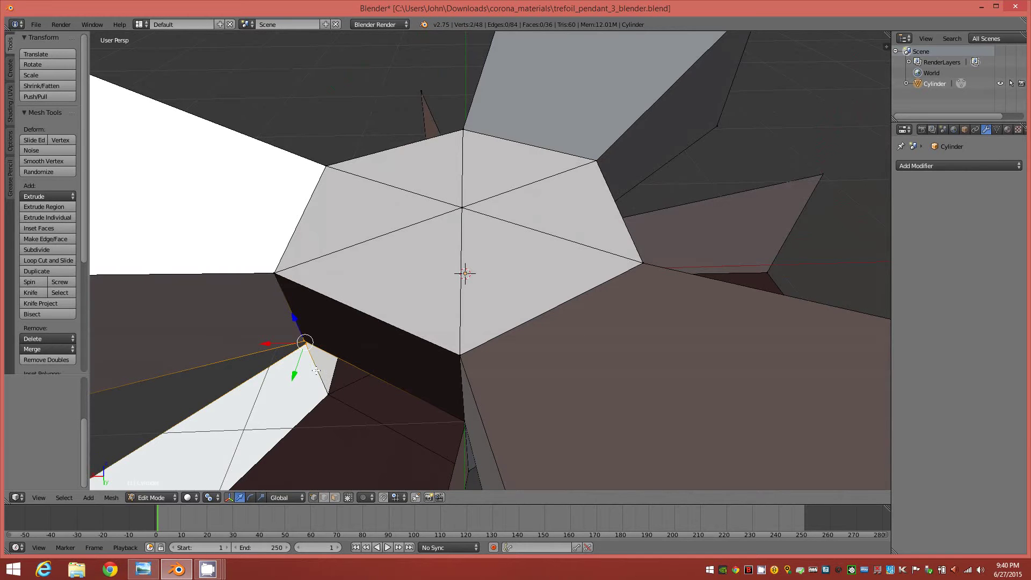
key("alt+m")
left_click(312, 371)
middle_click_drag(313, 371, 480, 405)
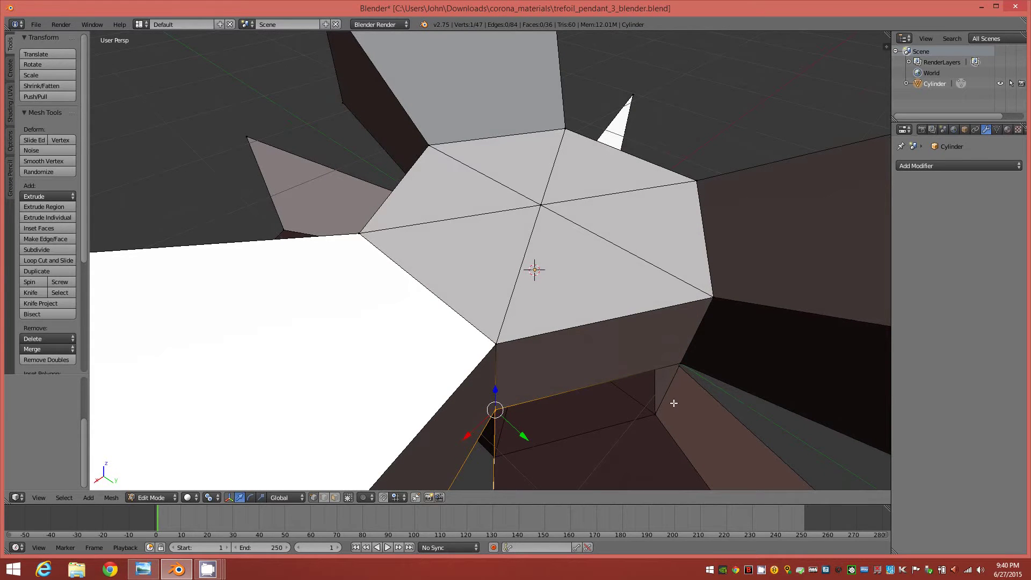
mouse_move(669, 372)
middle_mouse_down()
mouse_move(636, 389)
mouse_move(644, 375)
mouse_move(672, 377)
middle_mouse_up()
key("a")
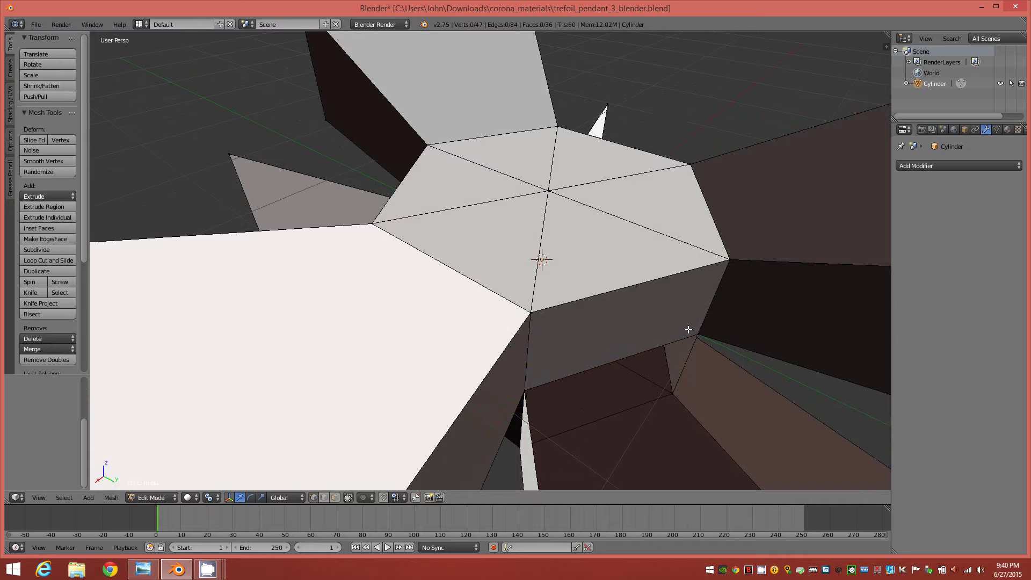
Step: Join the fourth hub corner's upper and lower vertices with a merge at center, leaving nothing selected
key("b")
left_click_drag(690, 329, 713, 357)
key("alt+m")
left_click(690, 361)
middle_click_drag(693, 360, 361, 299)
key("a")
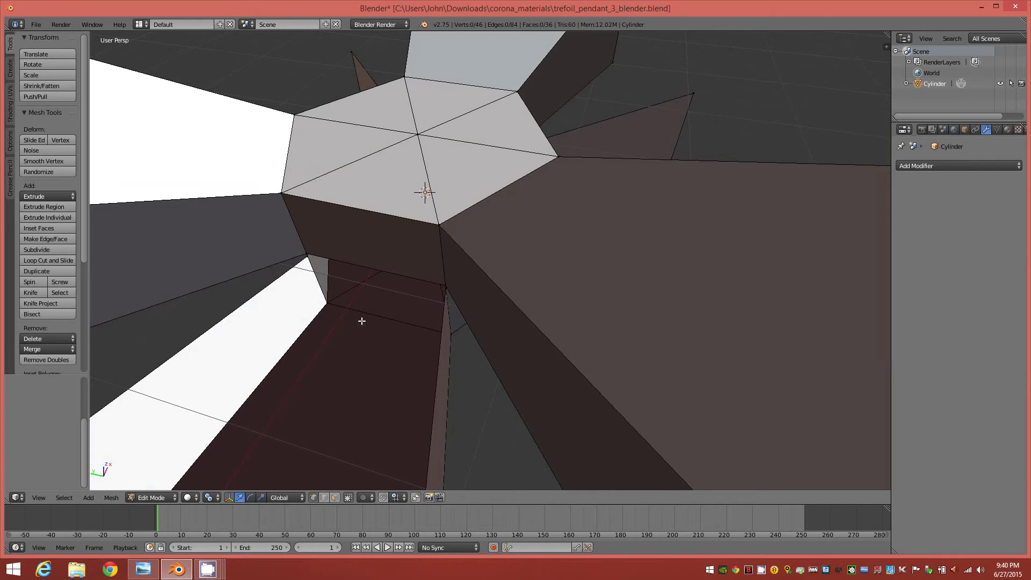
Step: Select the whole mesh and remove doubles with a merge distance of 0.120 to join the remaining hub corners
scroll(361, 317, "down", 5)
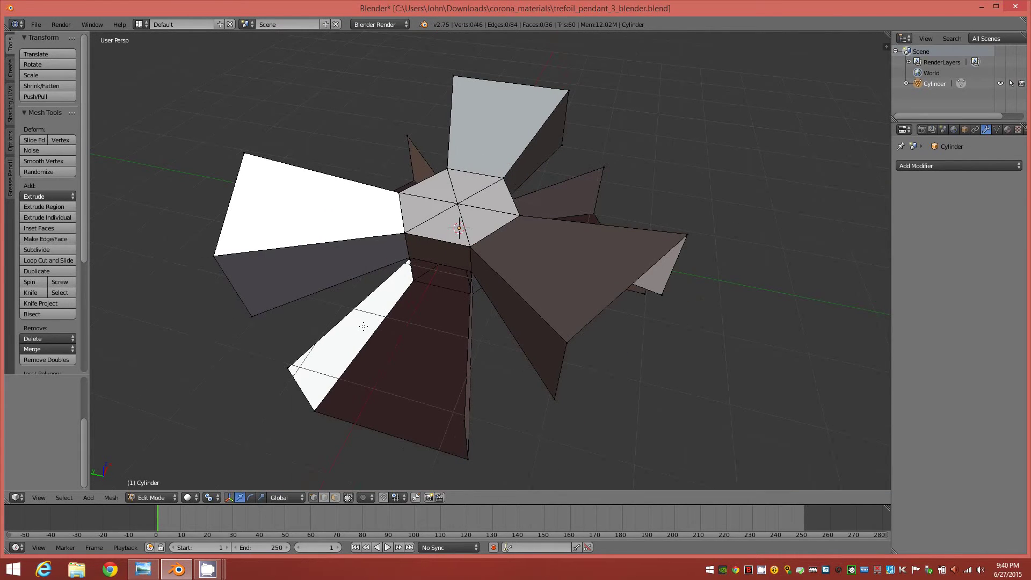
key("w")
key("a")
key("w")
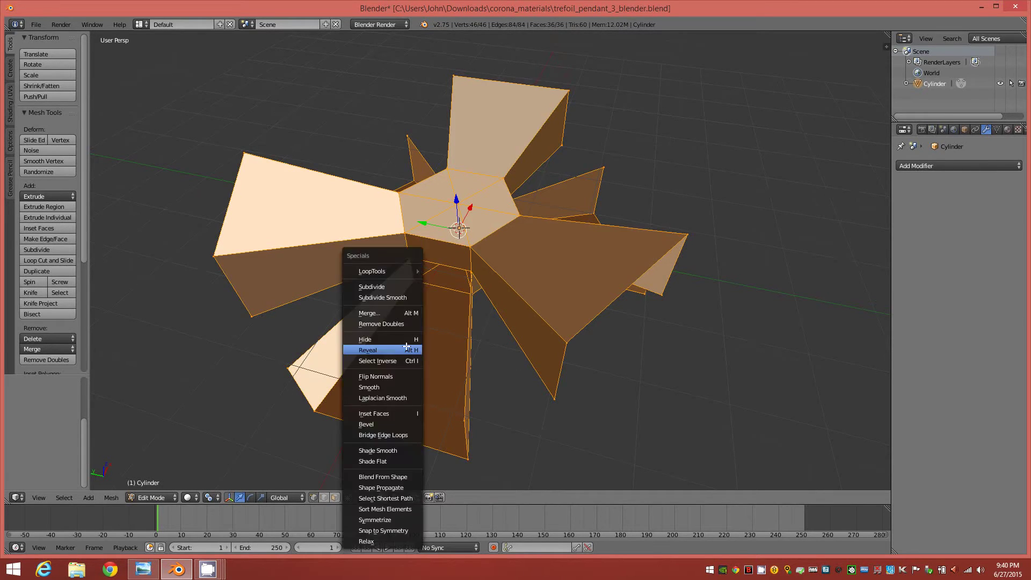
left_click(400, 325)
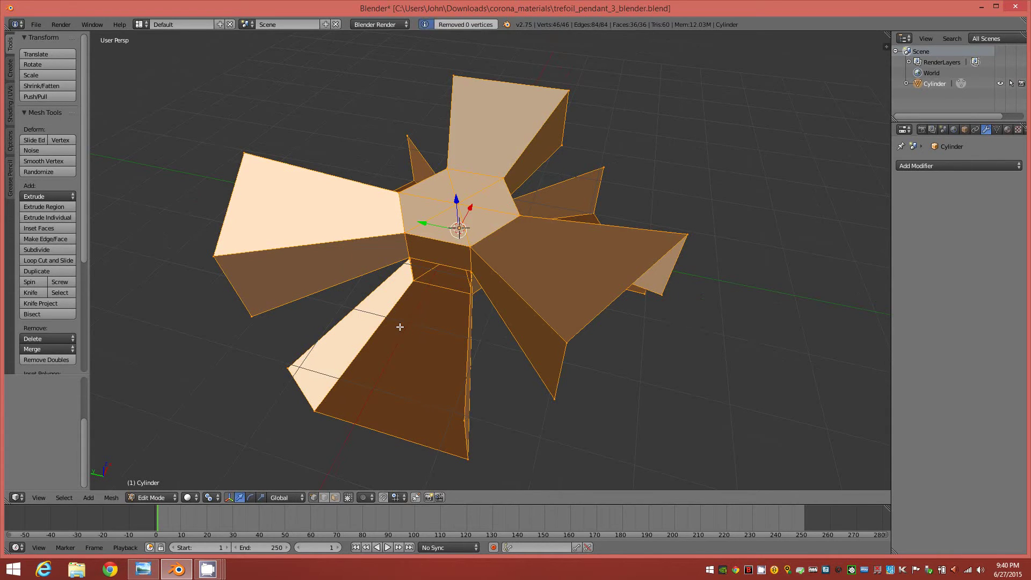
middle_click_drag(410, 325, 98, 339)
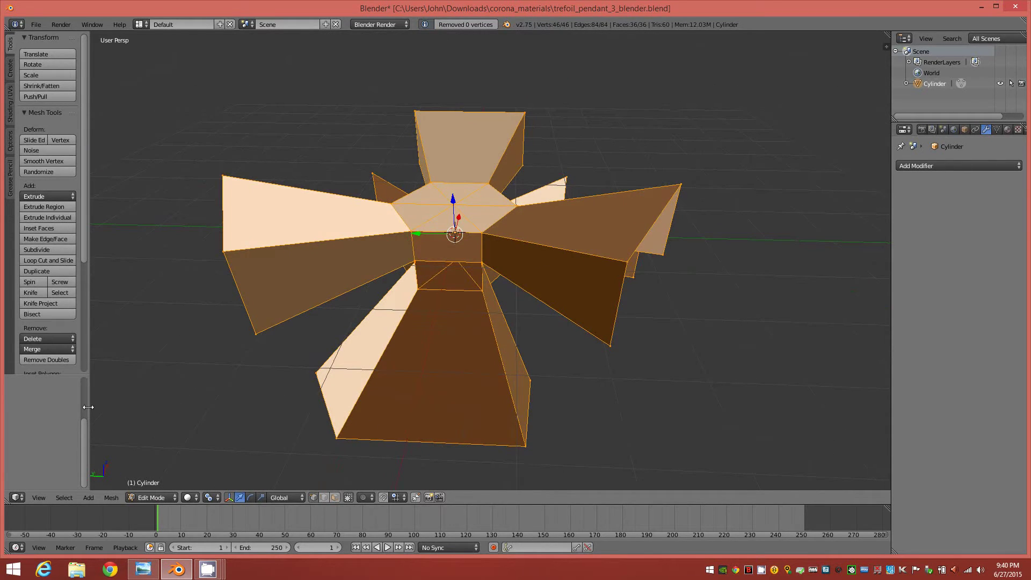
left_click_drag(83, 422, 81, 378)
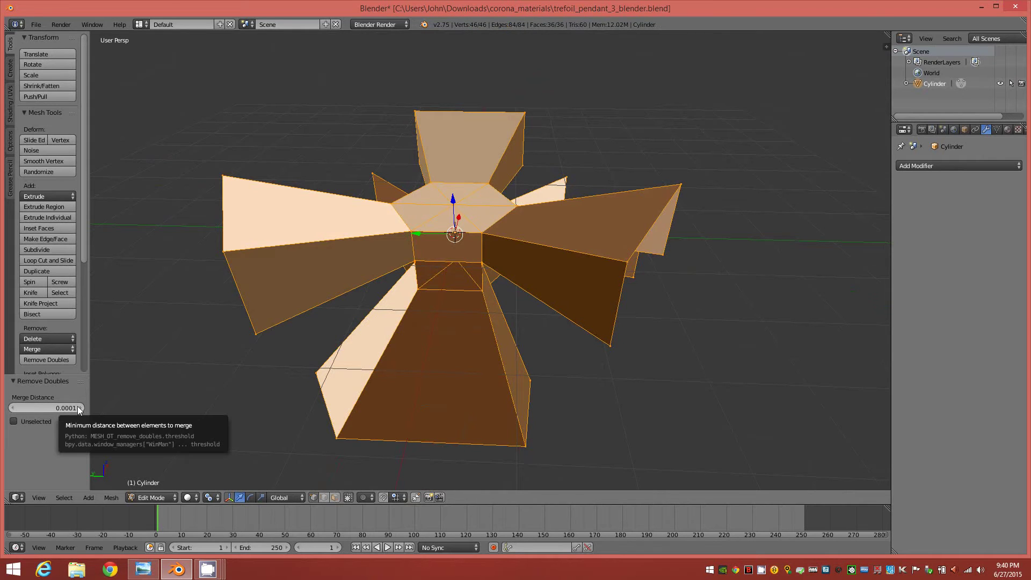
left_click_drag(81, 407, 86, 407)
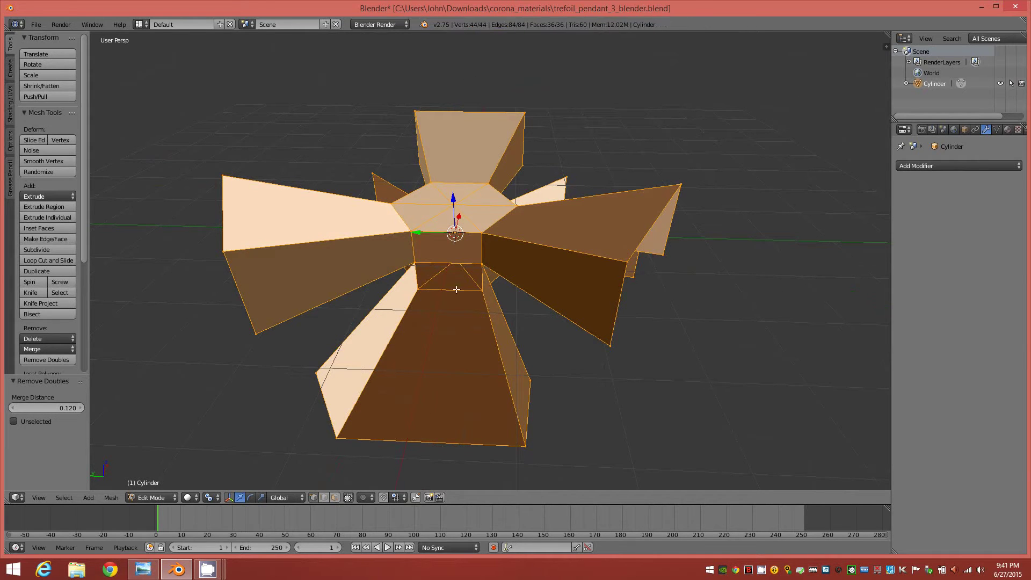
middle_click_drag(471, 301, 652, 290)
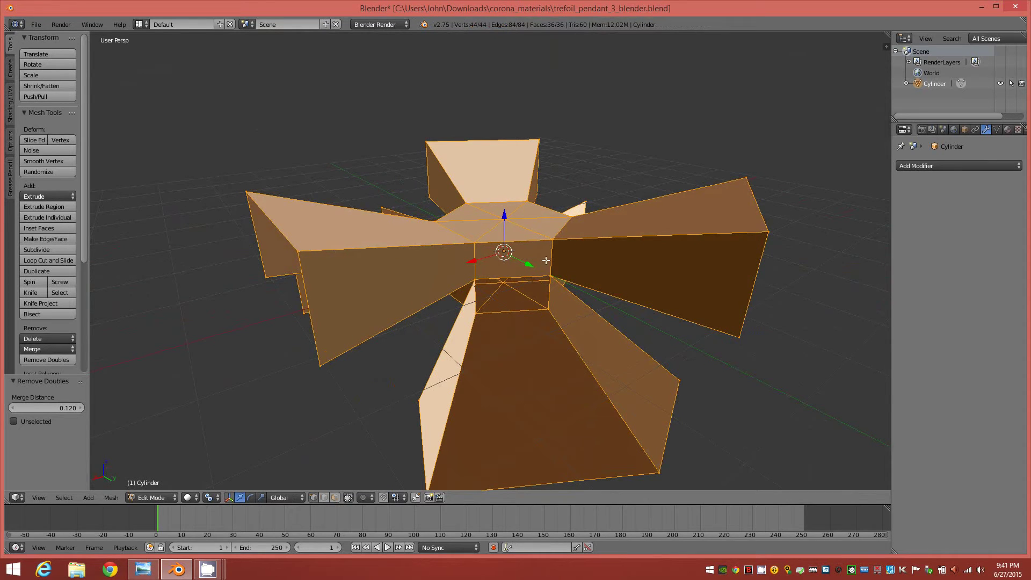
mouse_move(443, 321)
middle_mouse_down()
mouse_move(367, 313)
mouse_move(471, 320)
mouse_move(456, 321)
middle_mouse_up()
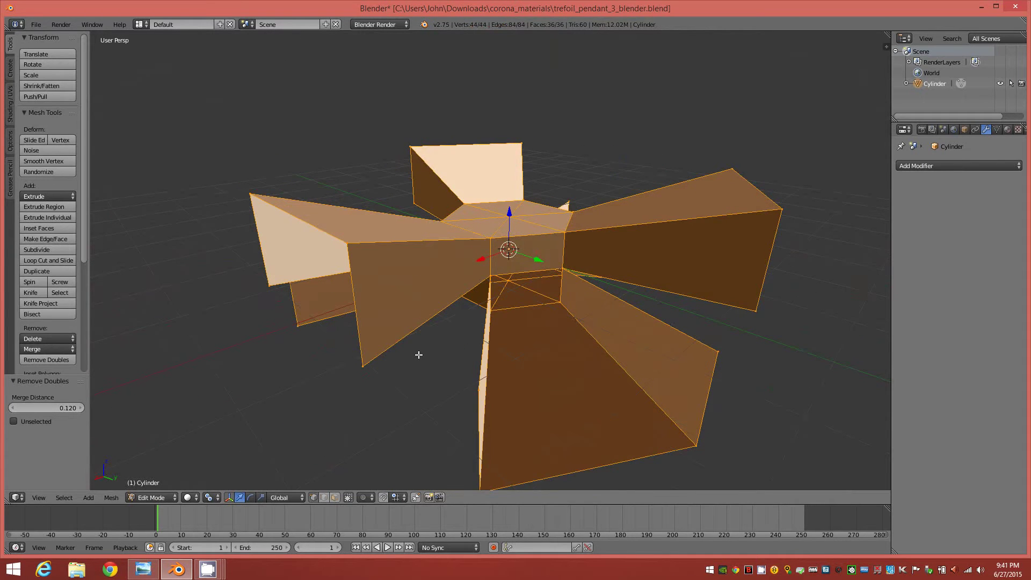
Step: Merge the lower outer corner of an upper arm with the facing outer corner of the neighbouring lower arm at center
key("a")
middle_click_drag(417, 376, 319, 383)
right_click(263, 349)
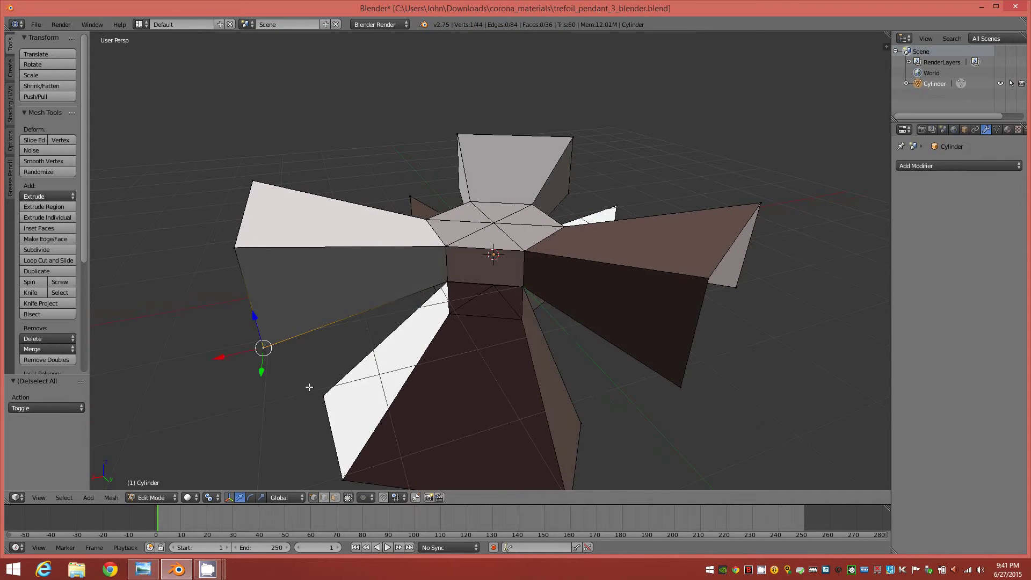
right_click(325, 400, "shift")
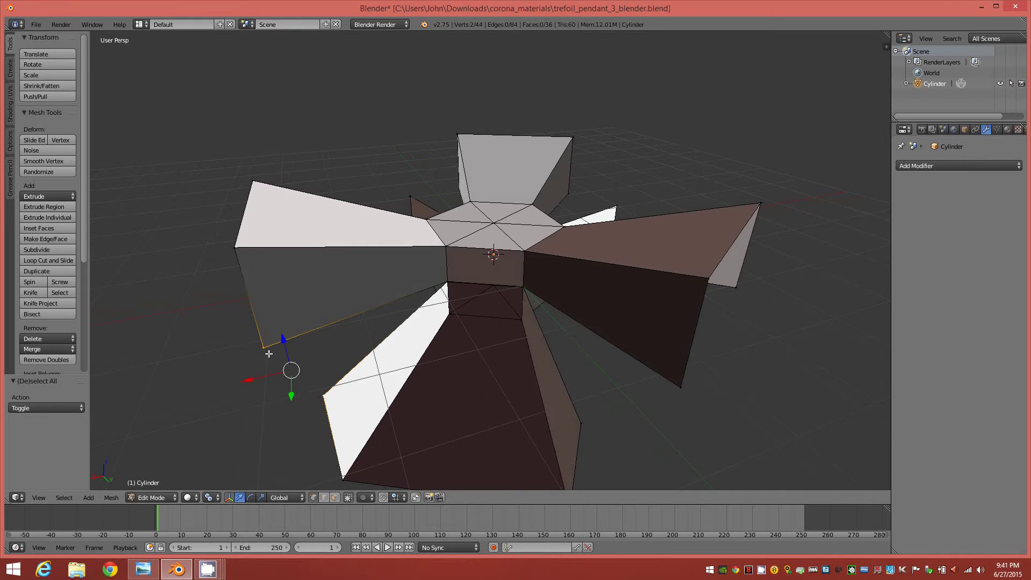
middle_click_drag(332, 391, 429, 352)
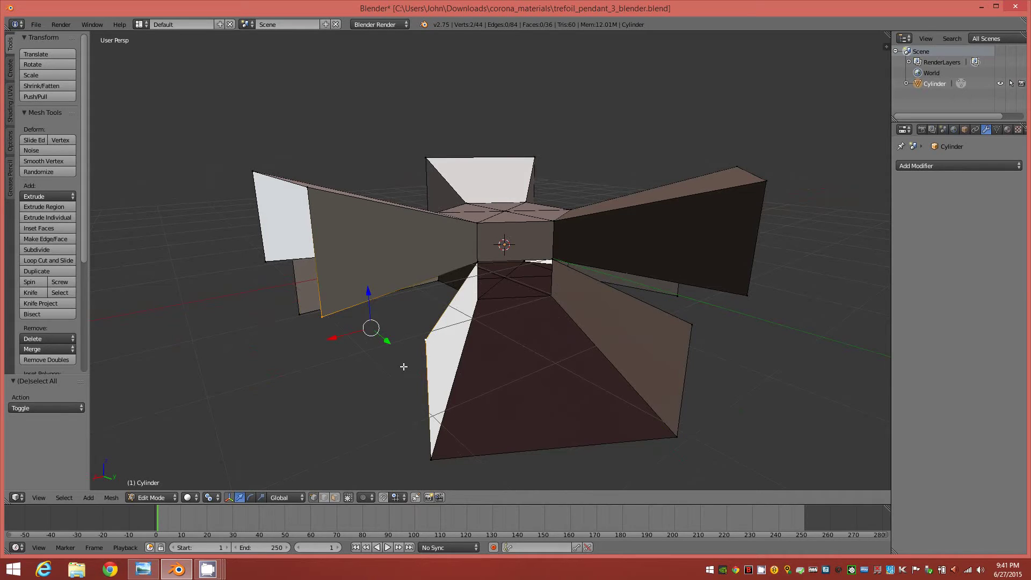
key("alt+m")
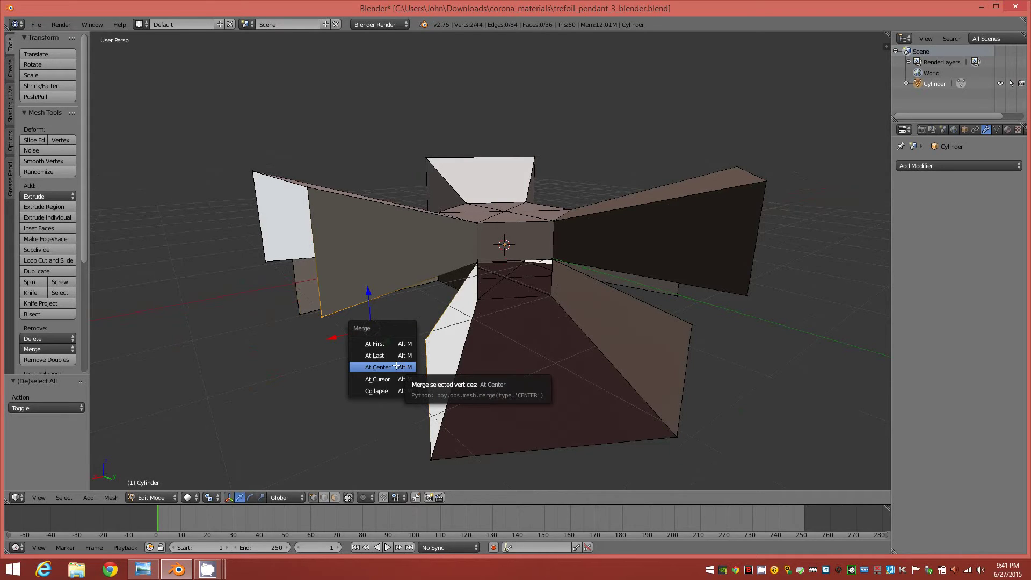
left_click(396, 366)
Step: On the other side of the same lower arm, merge its free upper corner with the next upper arm's lower corner at center
middle_click_drag(610, 359, 687, 360)
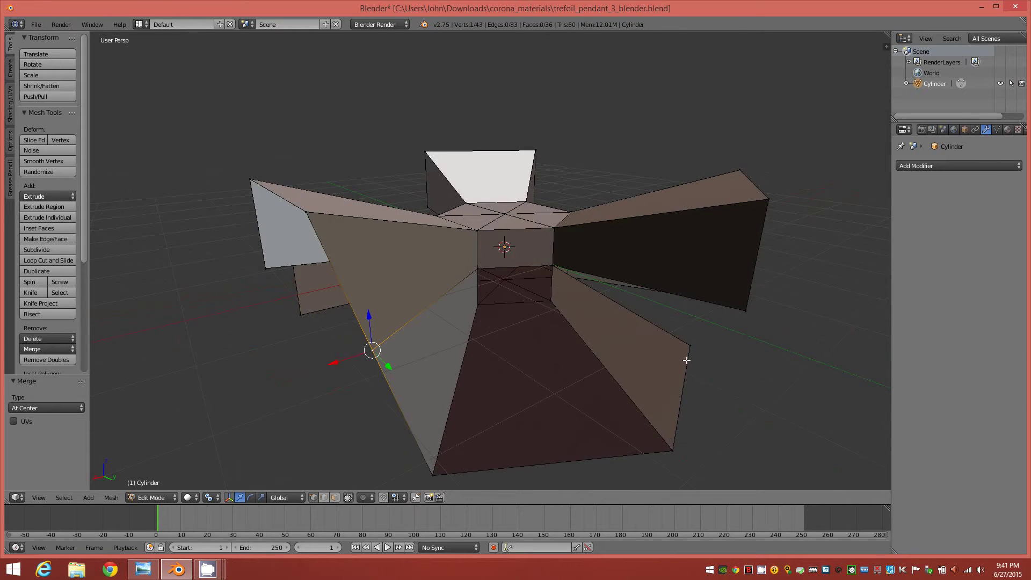
key("a")
right_click(690, 347)
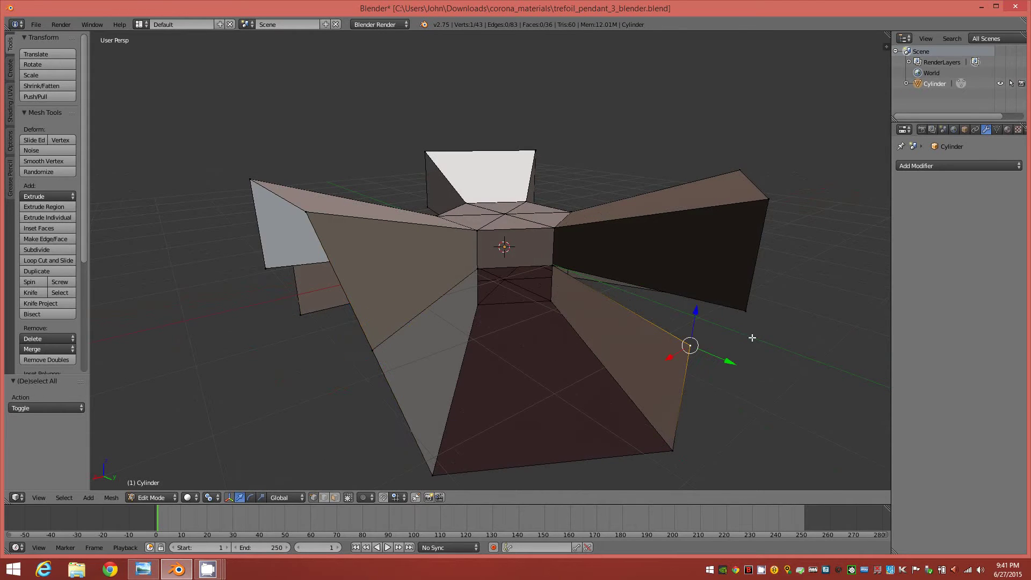
right_click(745, 312, "shift")
key("alt+m")
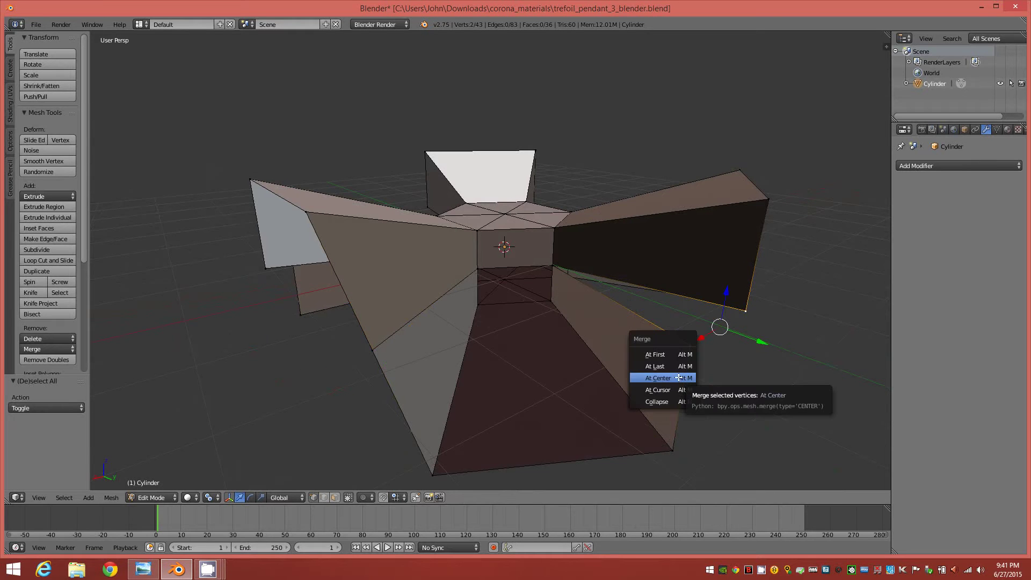
left_click(697, 371)
Step: Merge that upper arm's remaining lower corner with the upper corner of the second lower arm at center
middle_click_drag(696, 371, 645, 358)
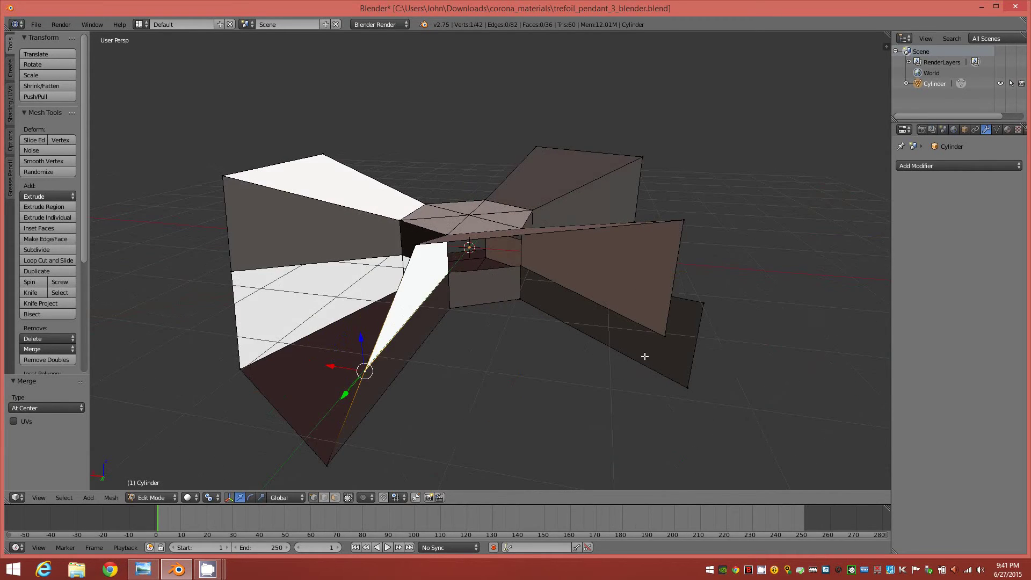
right_click(663, 337)
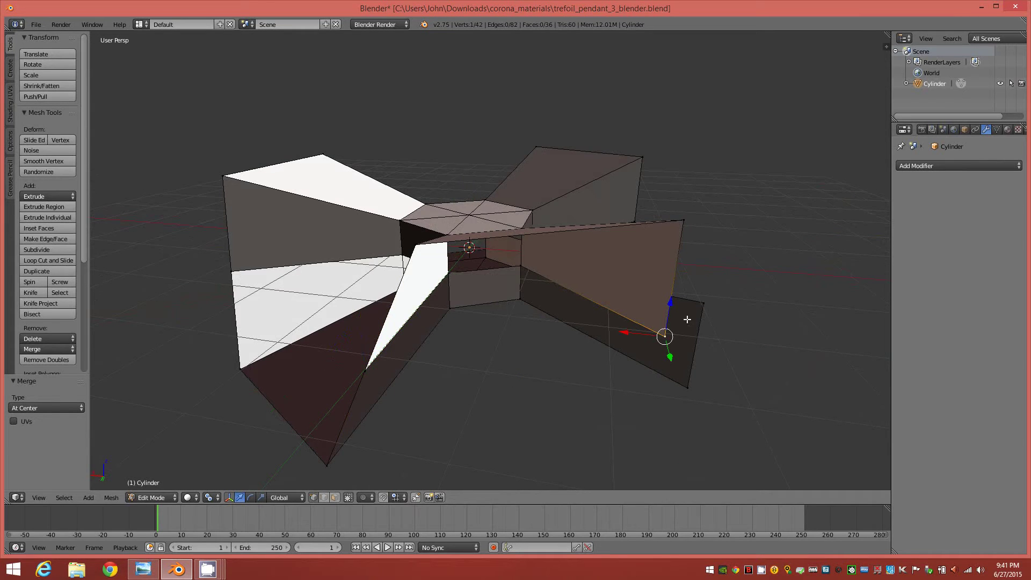
right_click(702, 300, "shift")
middle_click_drag(666, 349, 625, 358)
key("alt+m")
left_click(600, 369)
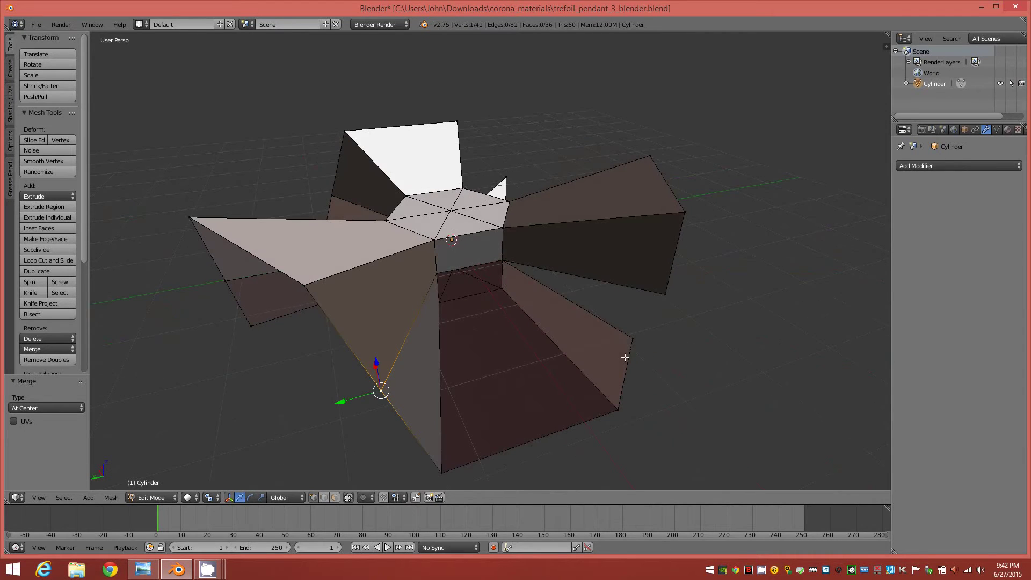
Step: Merge the second lower arm's free upper corner with the third upper arm's lower corner at center
key("a")
right_click(665, 295)
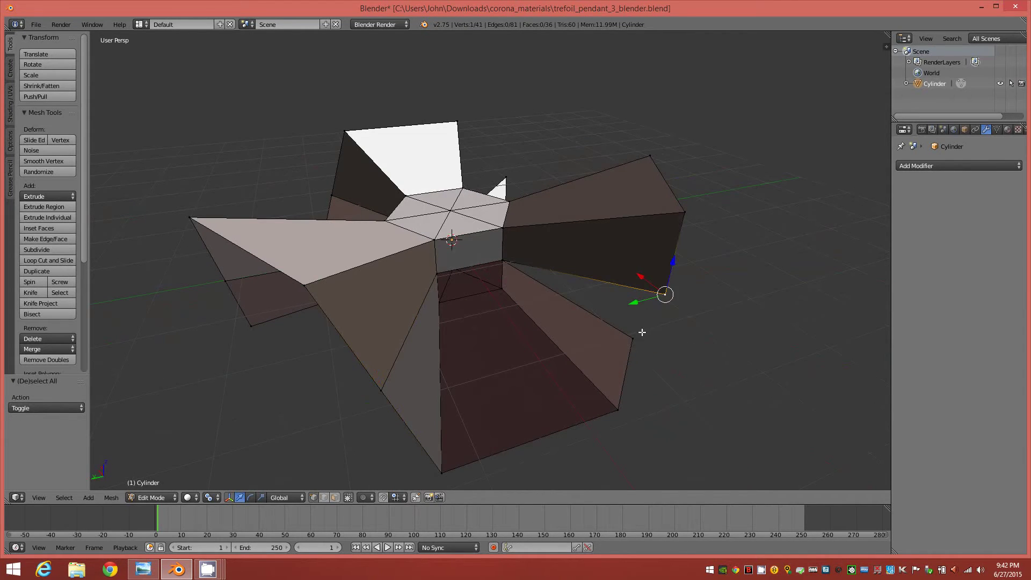
right_click(631, 343, "shift")
key("alt+m")
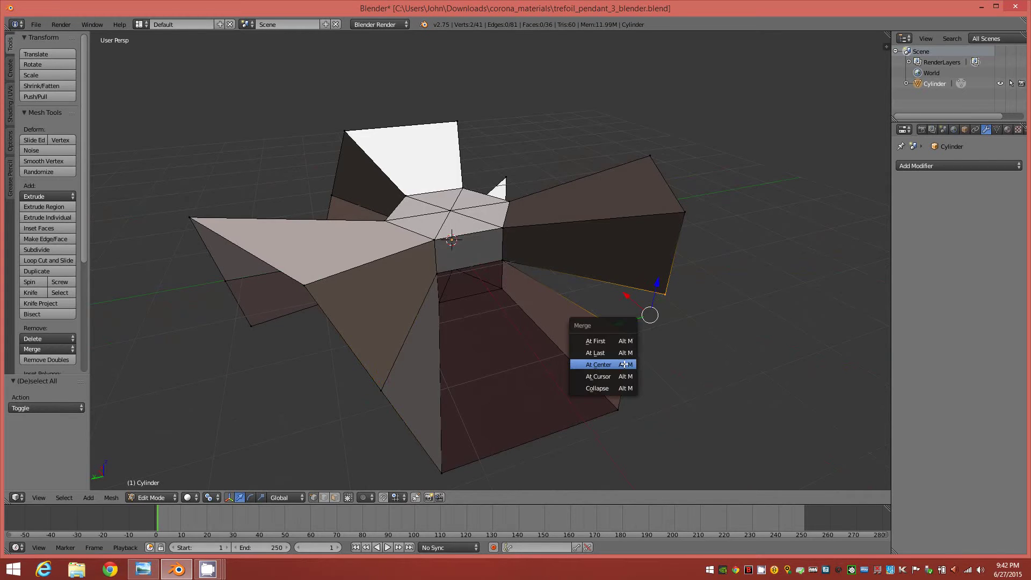
left_click(620, 365)
Step: Merge the third upper arm's remaining lower corner with the facing corner of the third lower arm at center
middle_click_drag(652, 352, 546, 356)
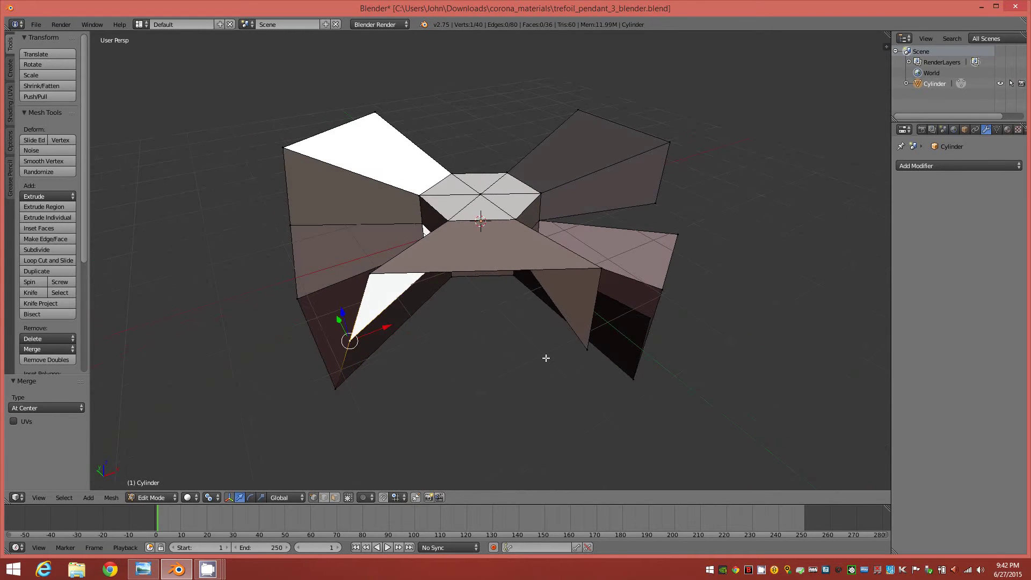
right_click(586, 348)
right_click(648, 320, "shift")
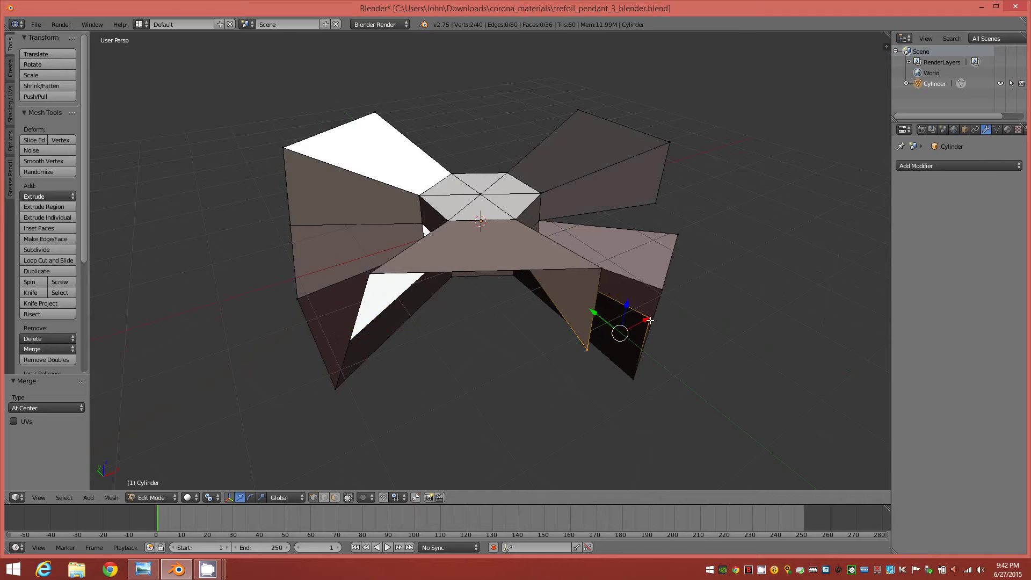
key("alt+m")
left_click(607, 365)
mouse_move(613, 362)
middle_mouse_down()
mouse_move(636, 361)
mouse_move(614, 362)
middle_mouse_up()
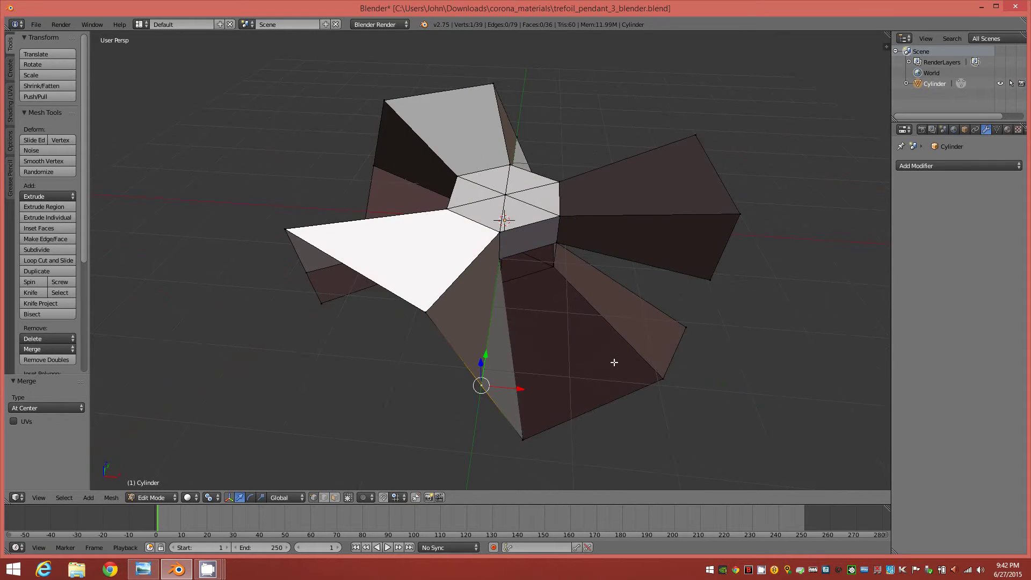
Step: Merge the last pair of free facing corners, between an upper arm and its neighbouring lower arm, at center
key("a")
right_click(709, 281)
right_click(686, 326, "shift")
key("alt+m")
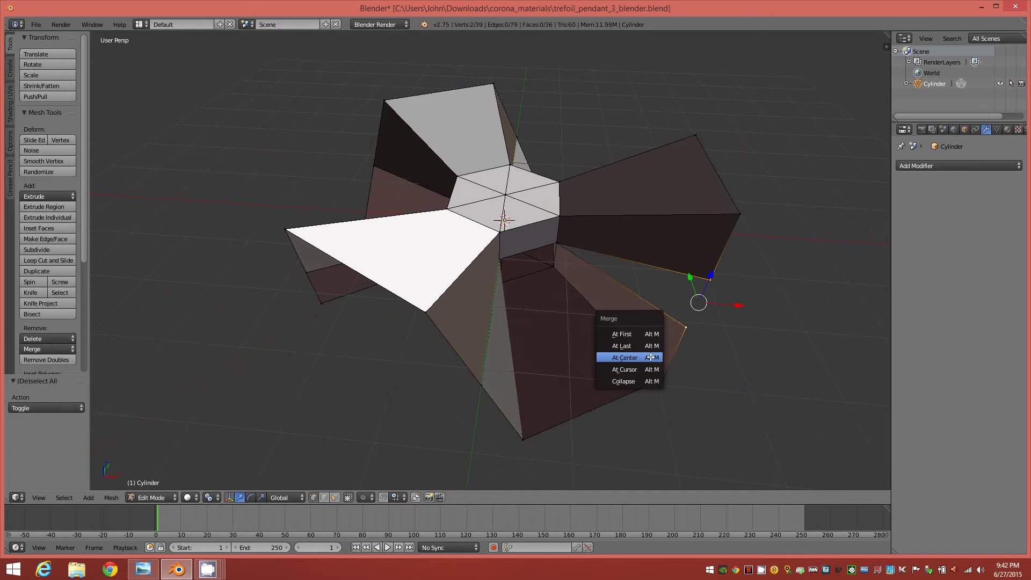
left_click(647, 357)
Step: Delete the six rectangular side faces around the hub, between its upper and lower hexagonal caps
middle_click_drag(660, 356, 589, 315)
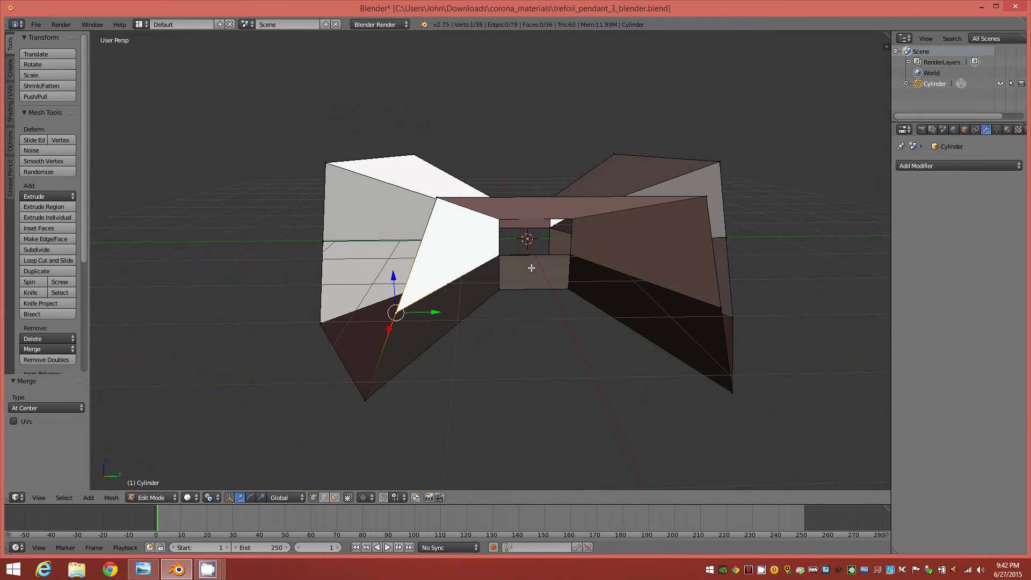
middle_click_drag(511, 292, 651, 294)
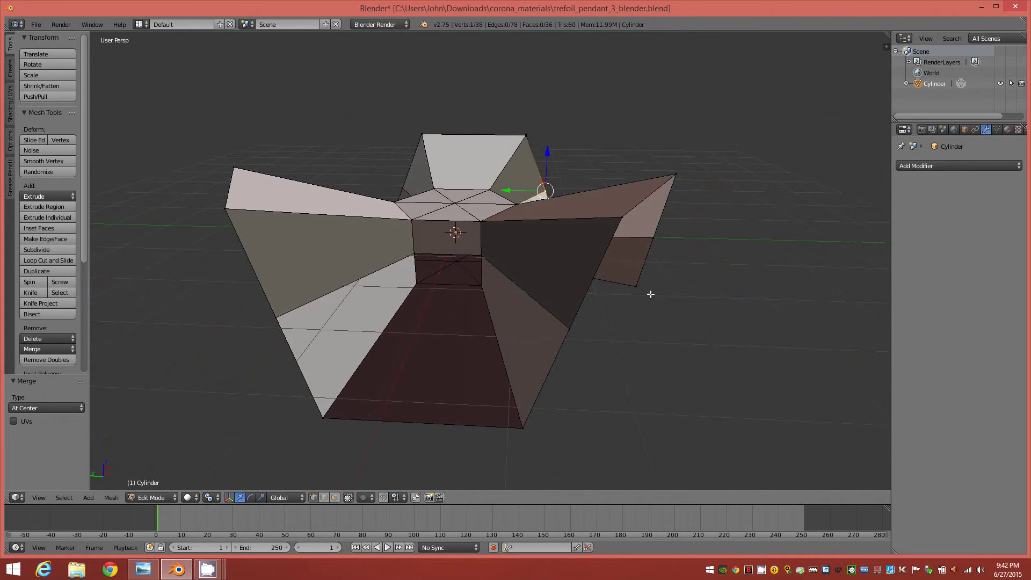
key("a")
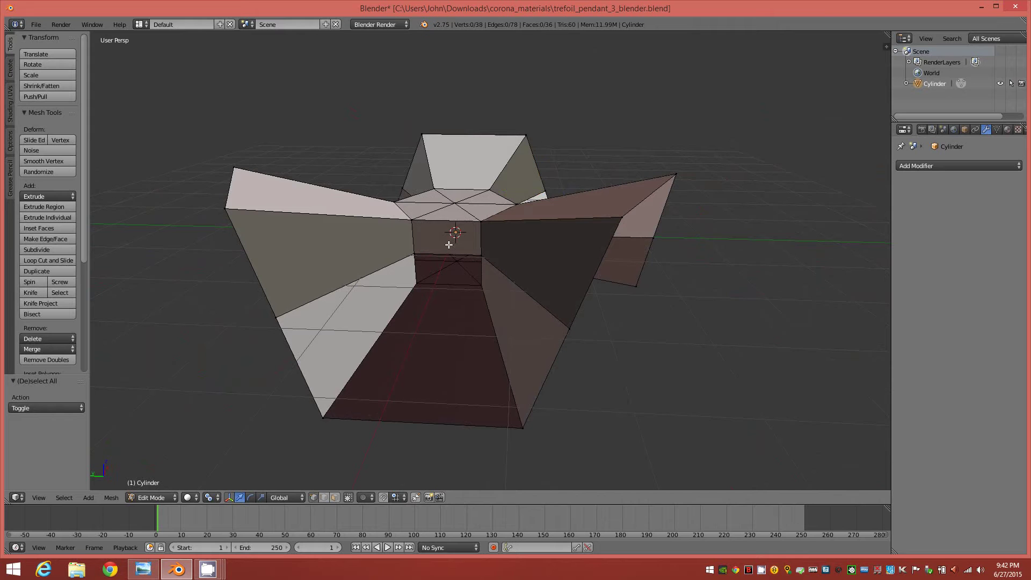
key("3")
middle_click_drag(442, 274, 546, 281)
right_click(511, 295, "shift")
right_click(539, 295, "shift")
right_click(542, 301, "shift")
right_click(460, 275, "shift")
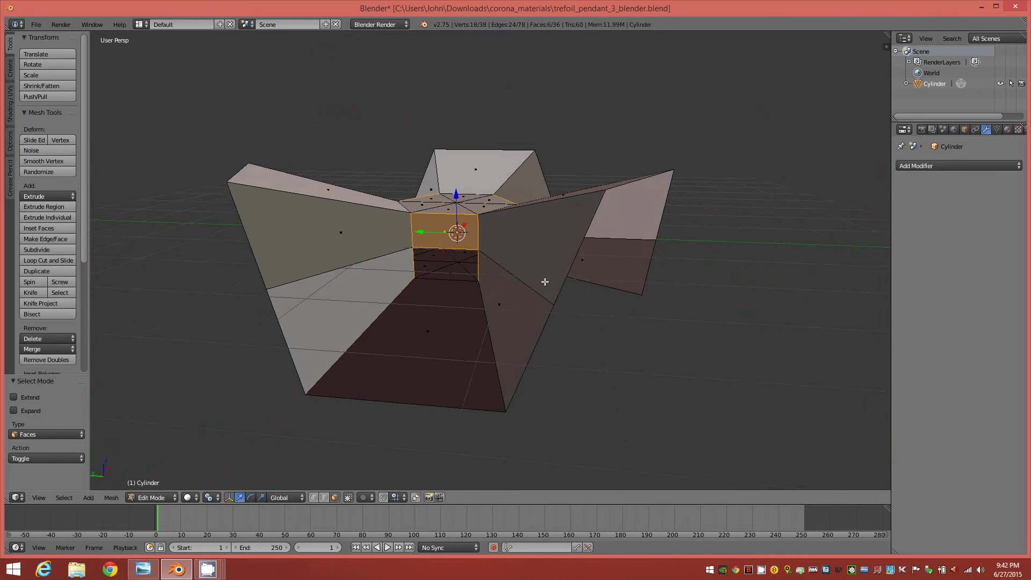
key("x")
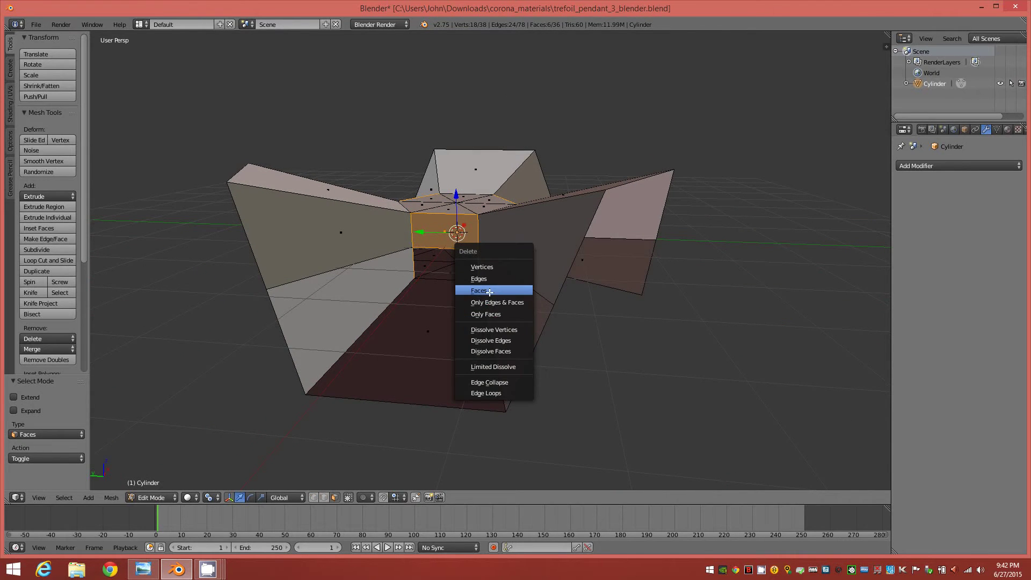
left_click(497, 288)
Step: Select all triangular hub cap faces by matching polygon sides, scale them down to about 0.465, and clear the selection
middle_click_drag(517, 315, 598, 361)
key("KP_5")
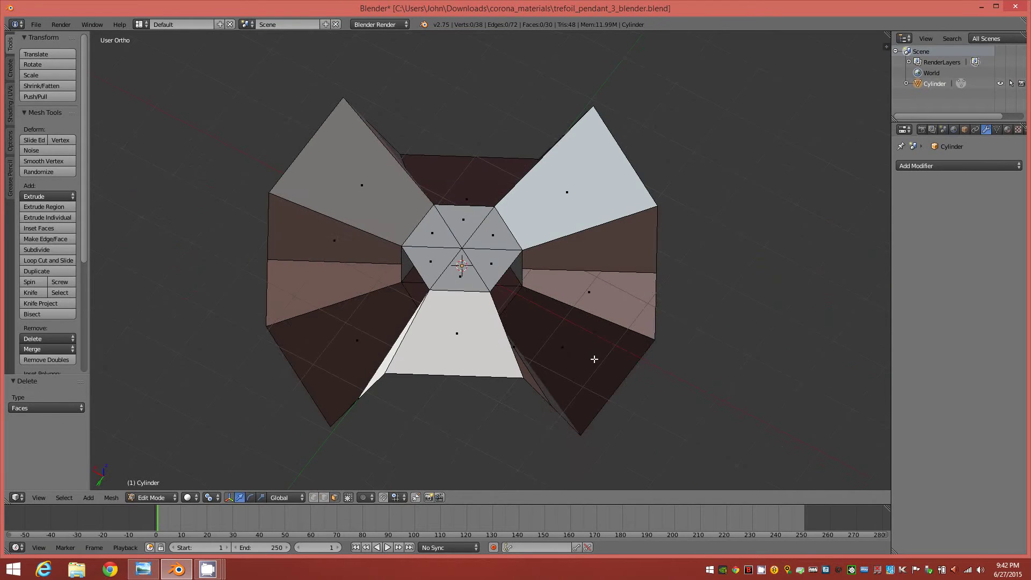
key("KP_7")
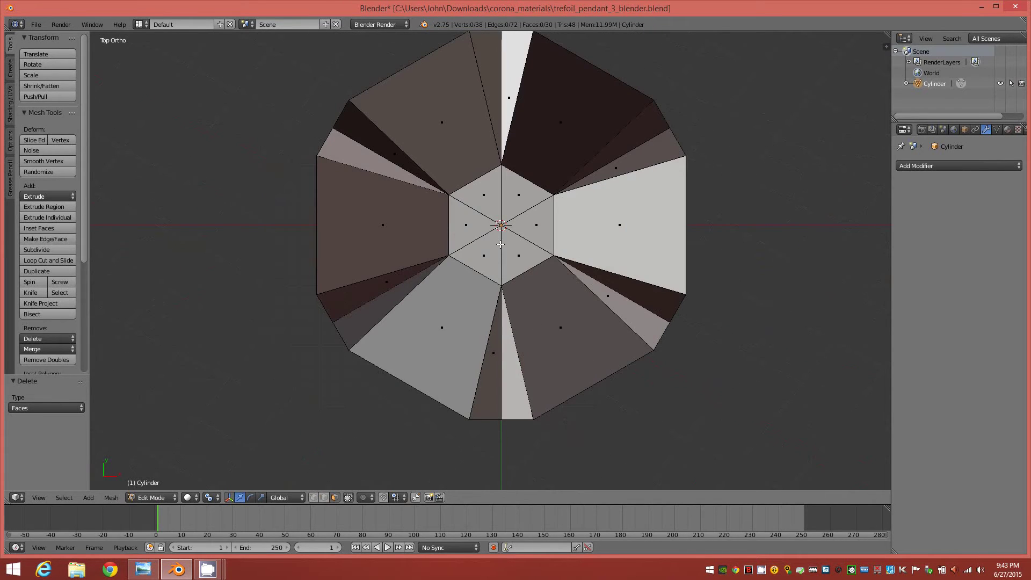
right_click(486, 203)
key("shift+g")
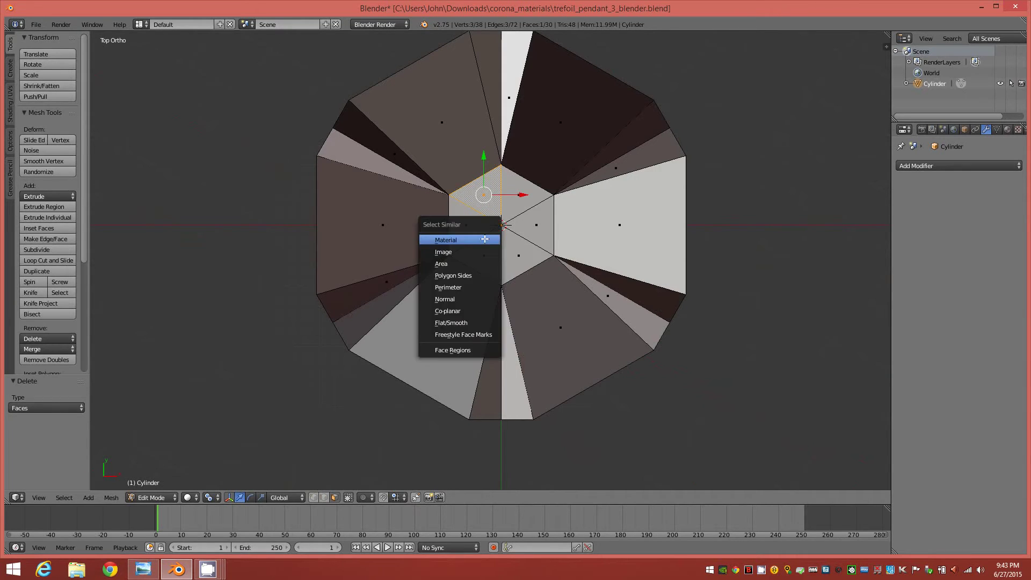
left_click(466, 275)
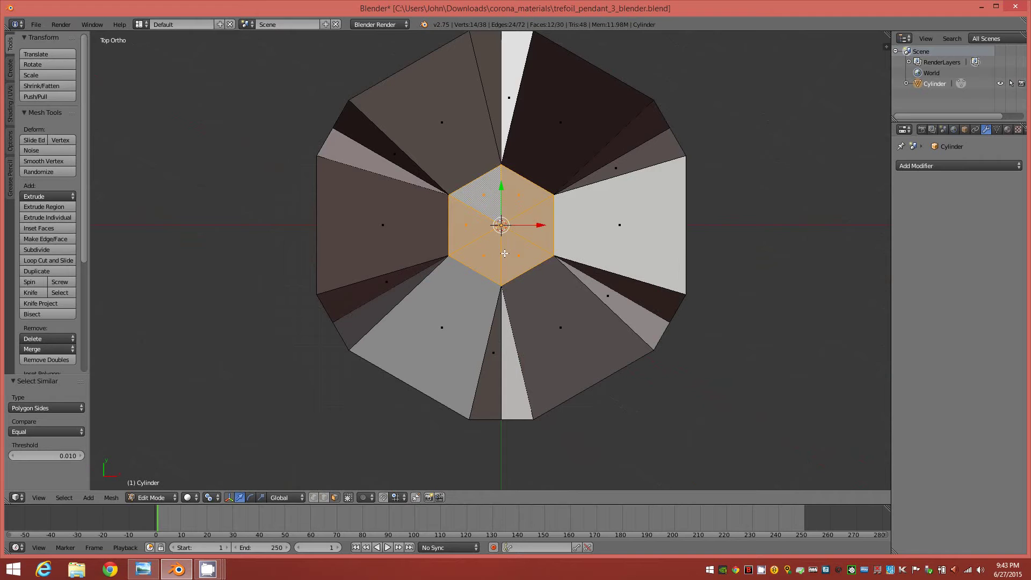
key("s")
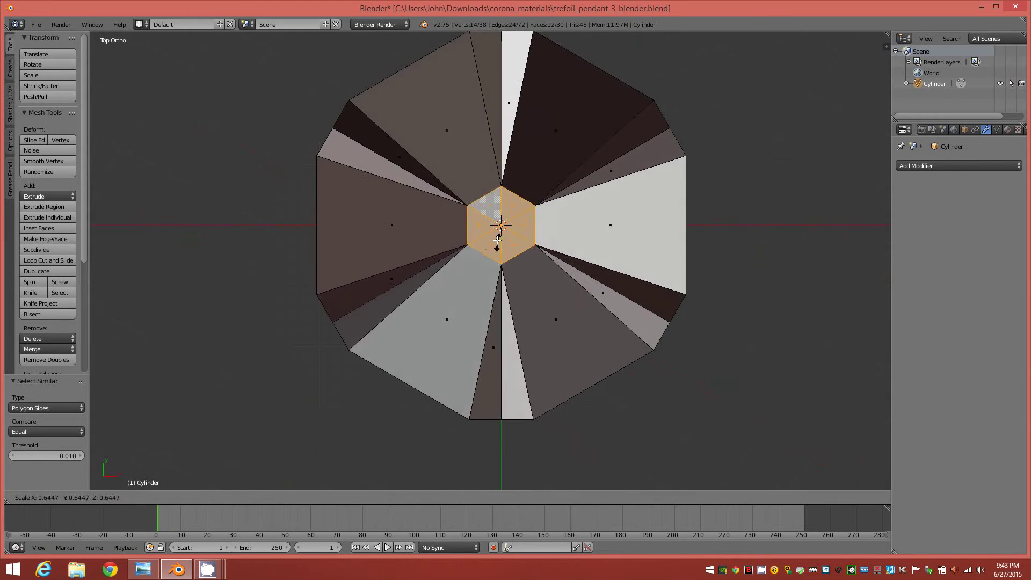
left_click(496, 235)
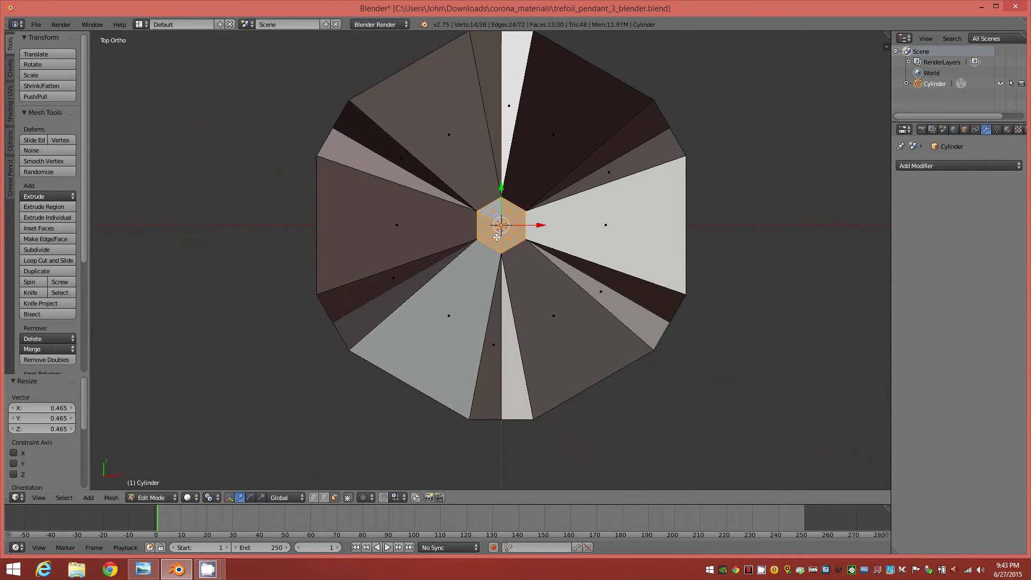
middle_click_drag(499, 260, 487, 227)
middle_click_drag(458, 208, 489, 216)
middle_click_drag(562, 280, 355, 265)
key("a")
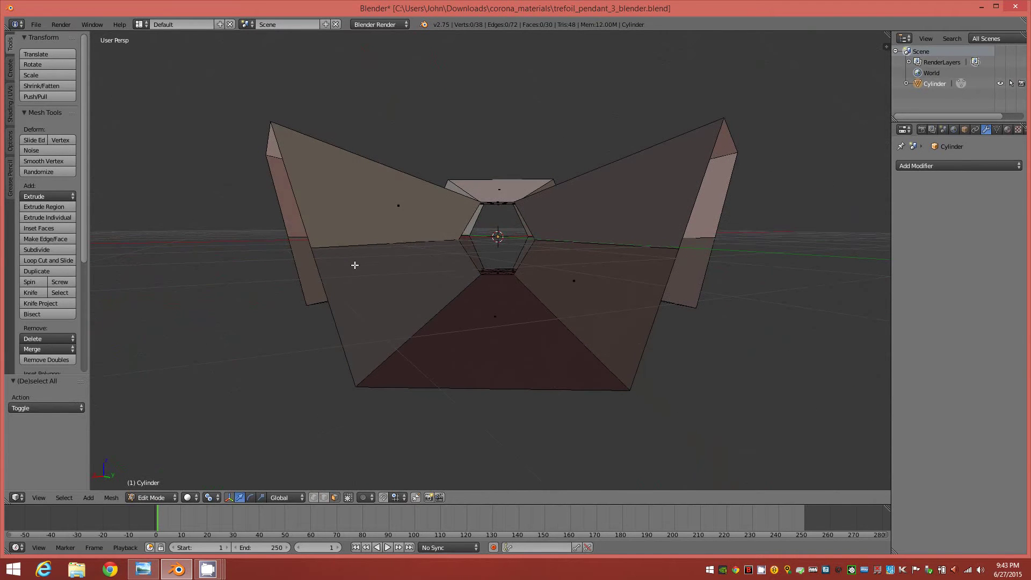
Step: Show the mesh as a wireframe in front orthographic view with vertex selection mode active
key("KP_5")
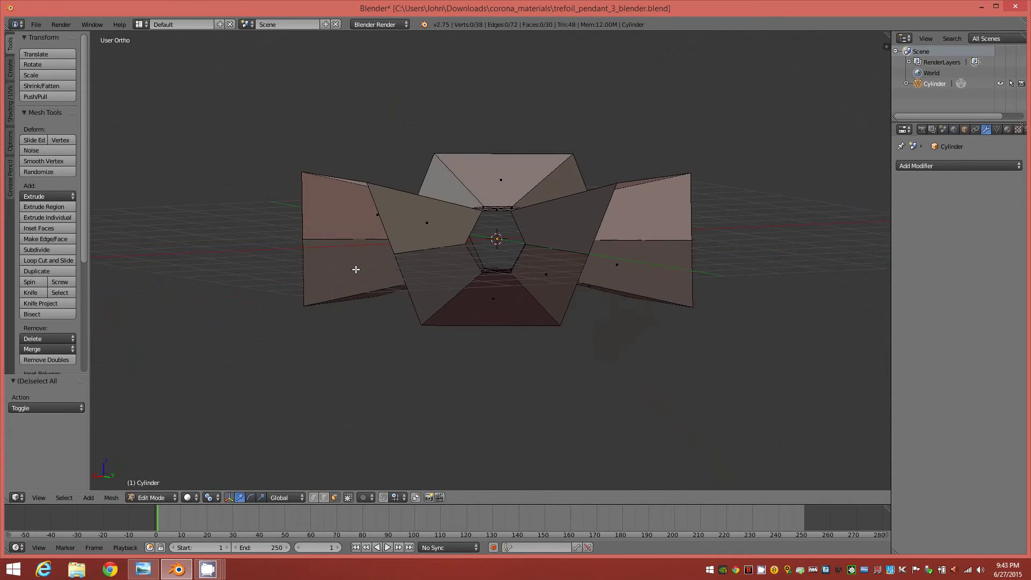
key("KP_1")
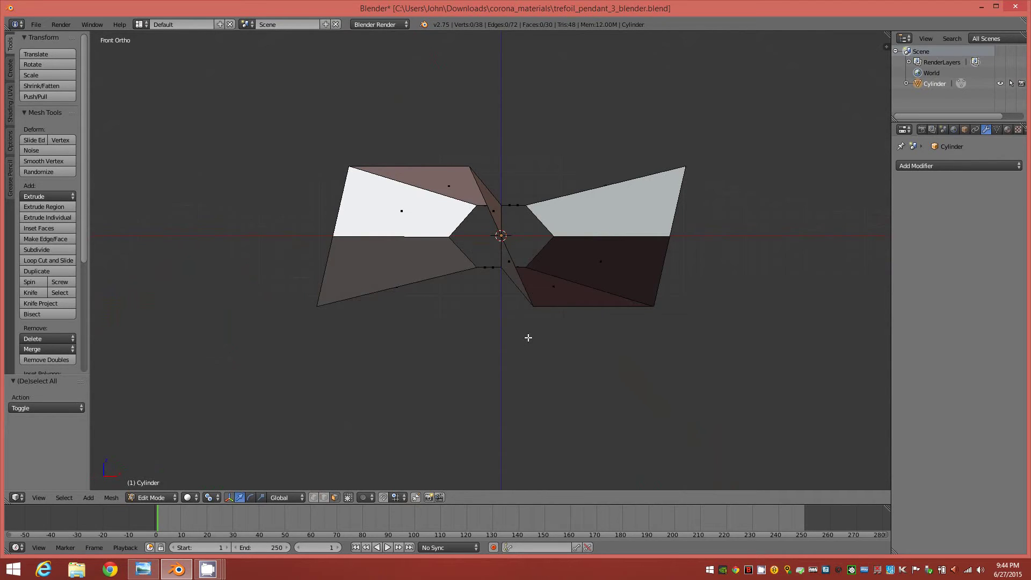
key("z")
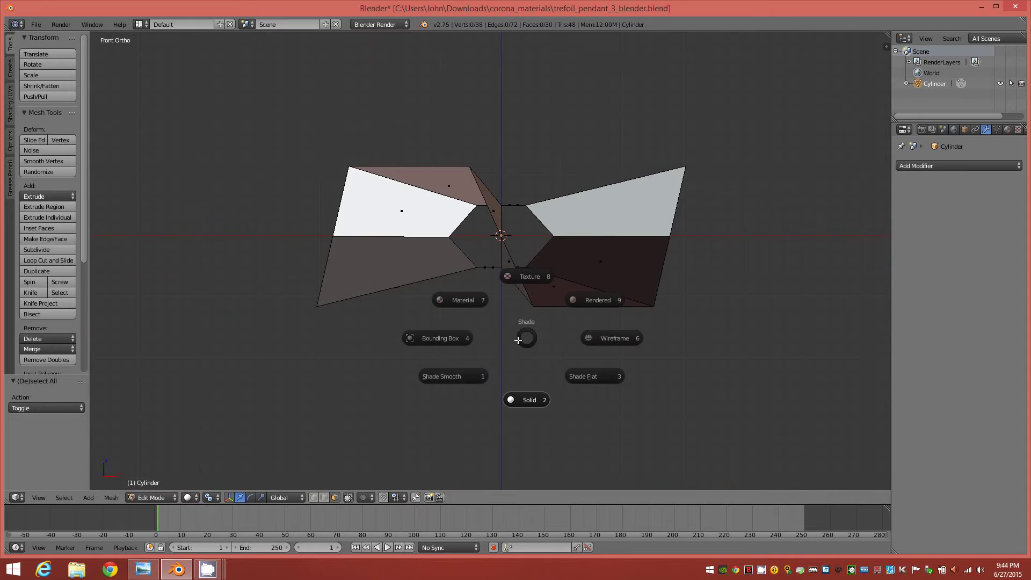
left_click(607, 340)
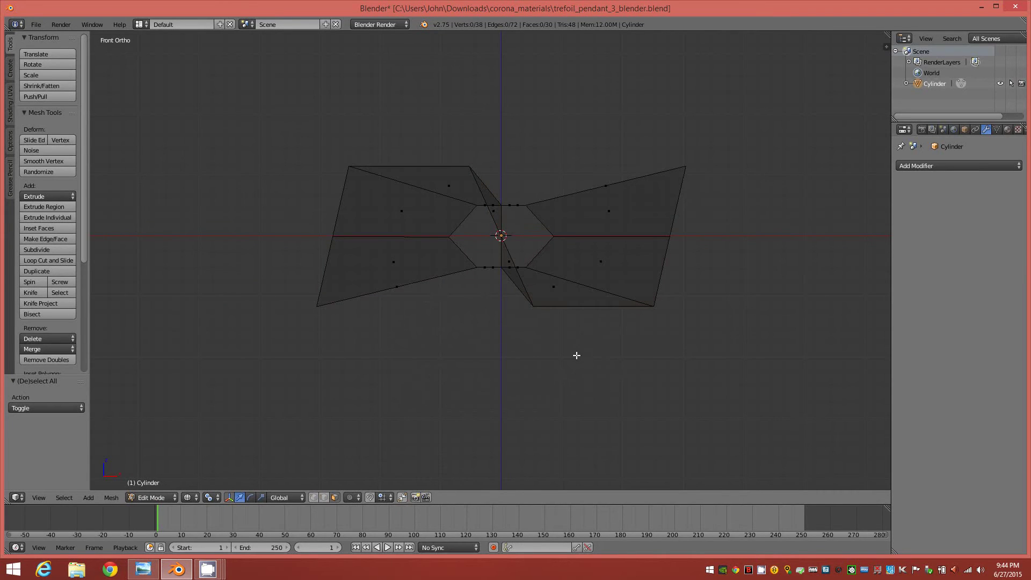
key("ctrl+Tab")
key("Return")
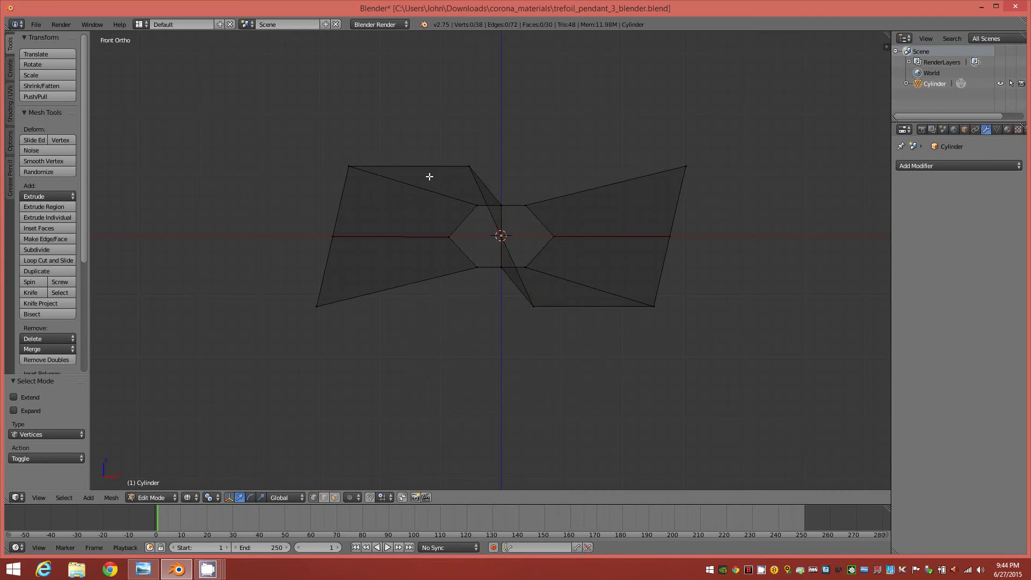
Step: Box-select the topmost and bottommost outer corner vertices of all the arms
key("b")
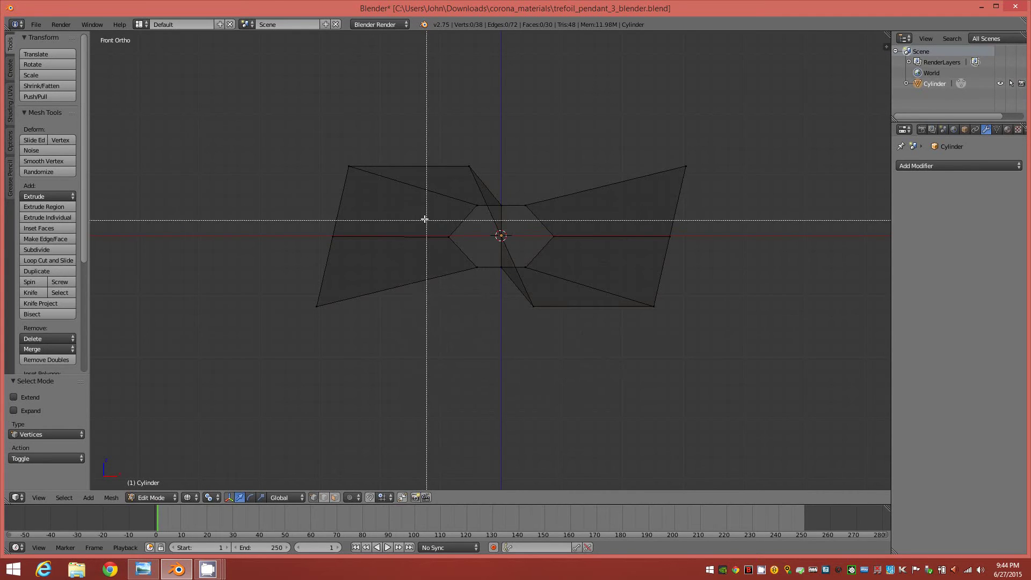
left_click_drag(332, 139, 705, 178)
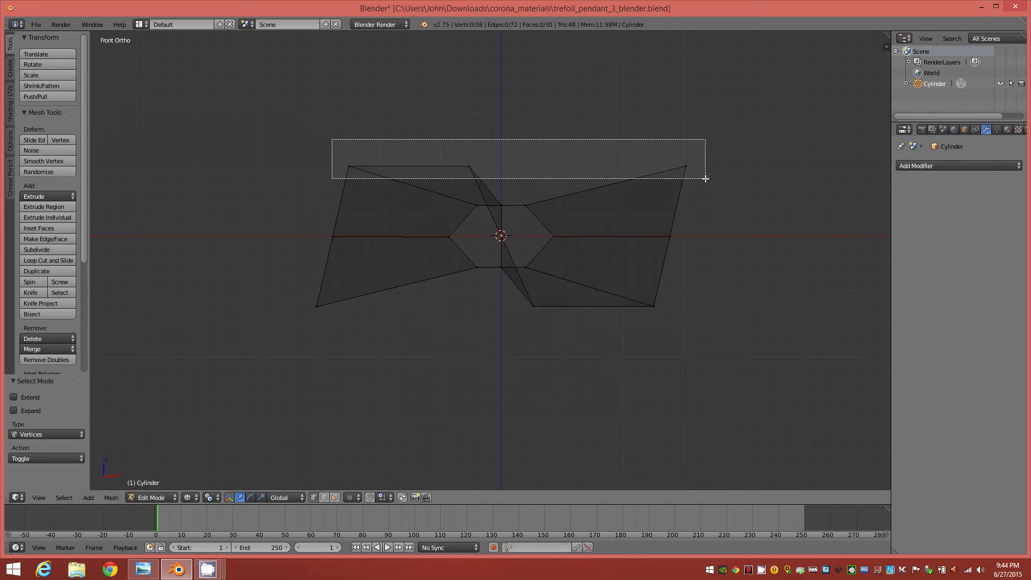
left_click_drag(705, 178, 704, 179)
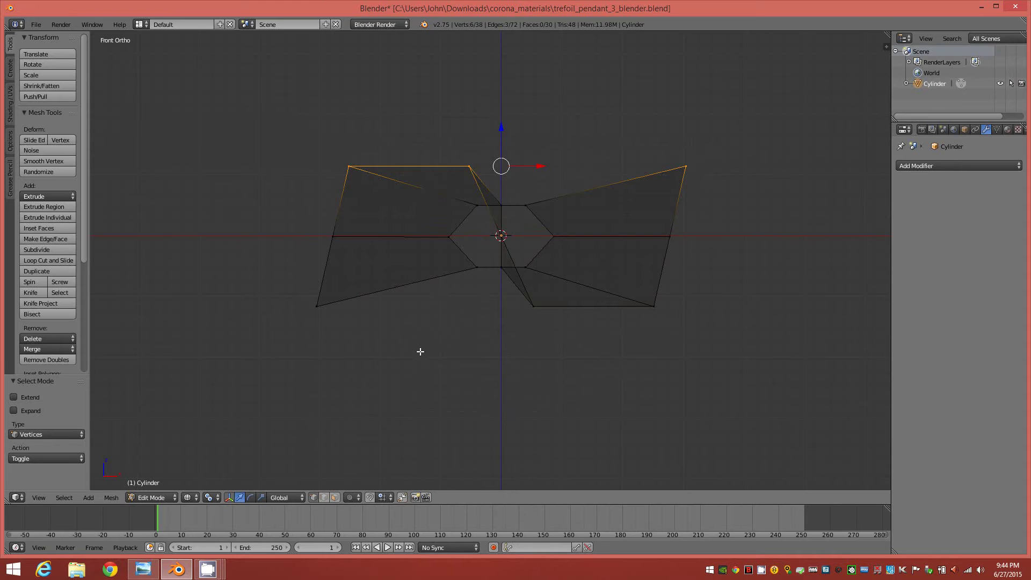
key("b")
left_click_drag(295, 286, 688, 350)
middle_click_drag(511, 361, 559, 396)
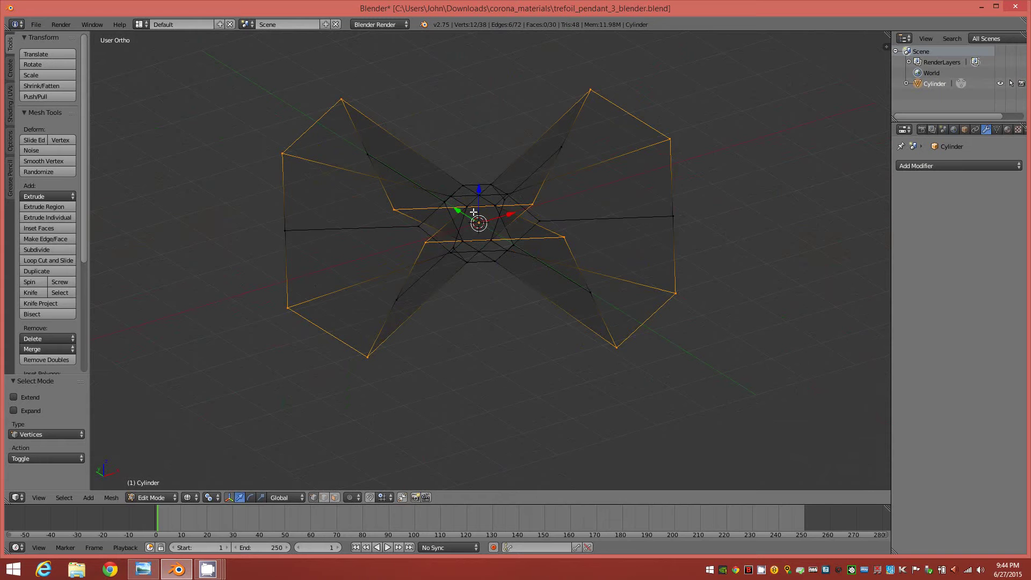
middle_click_drag(468, 346, 516, 350)
Step: Set the pivot point to the 3D cursor and scale the selected arm corners to about 0.182, locking the Z axis
left_click(210, 497)
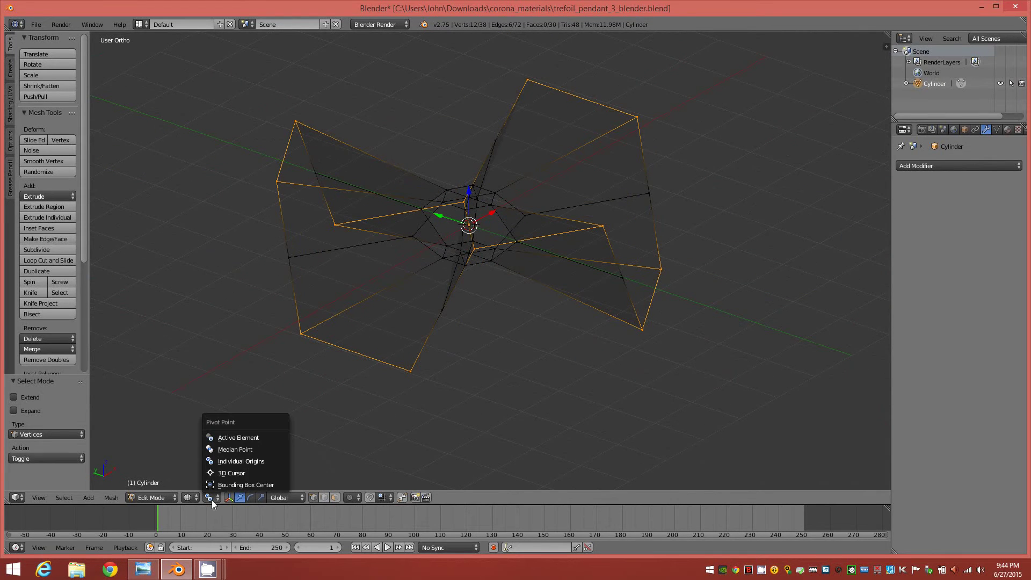
left_click(233, 472)
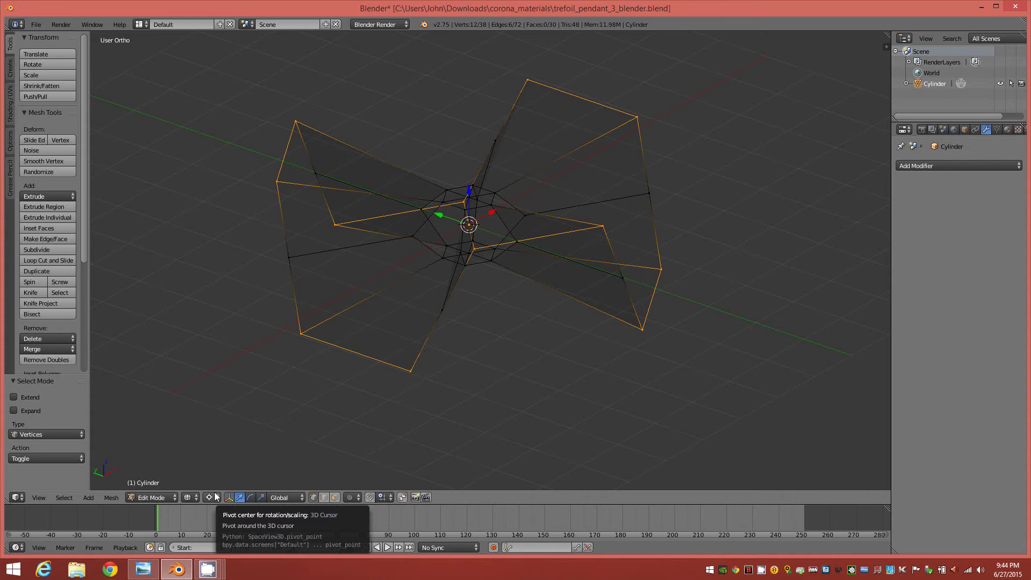
mouse_move(511, 376)
middle_mouse_down()
mouse_move(506, 394)
mouse_move(476, 396)
mouse_move(534, 391)
mouse_move(525, 388)
middle_mouse_up()
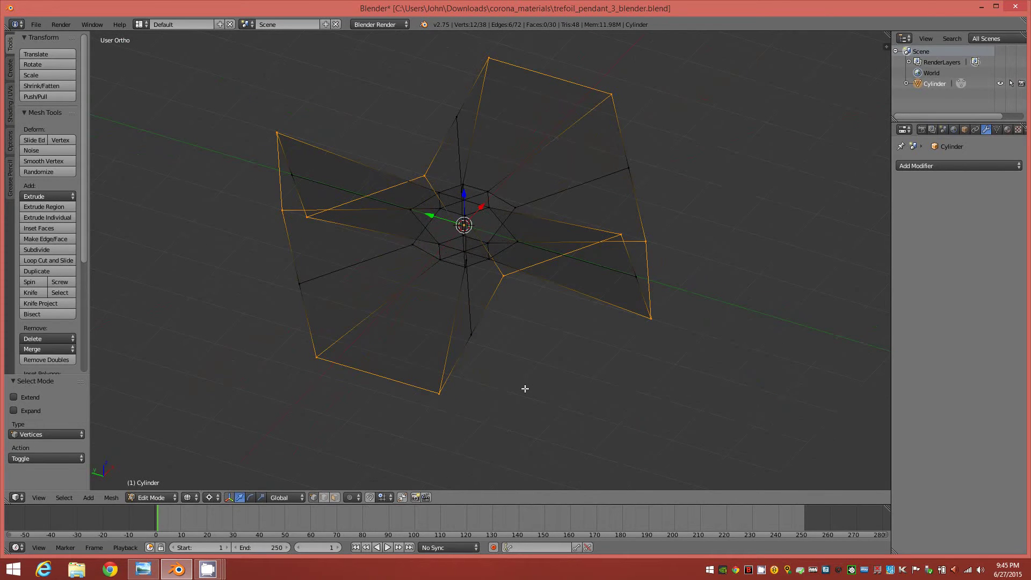
key("s")
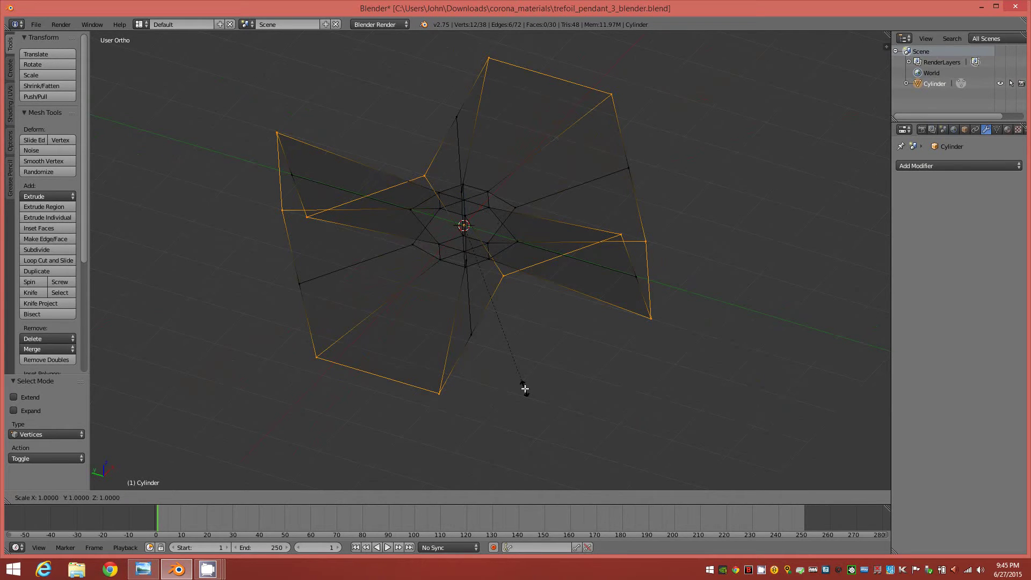
key("shift+z")
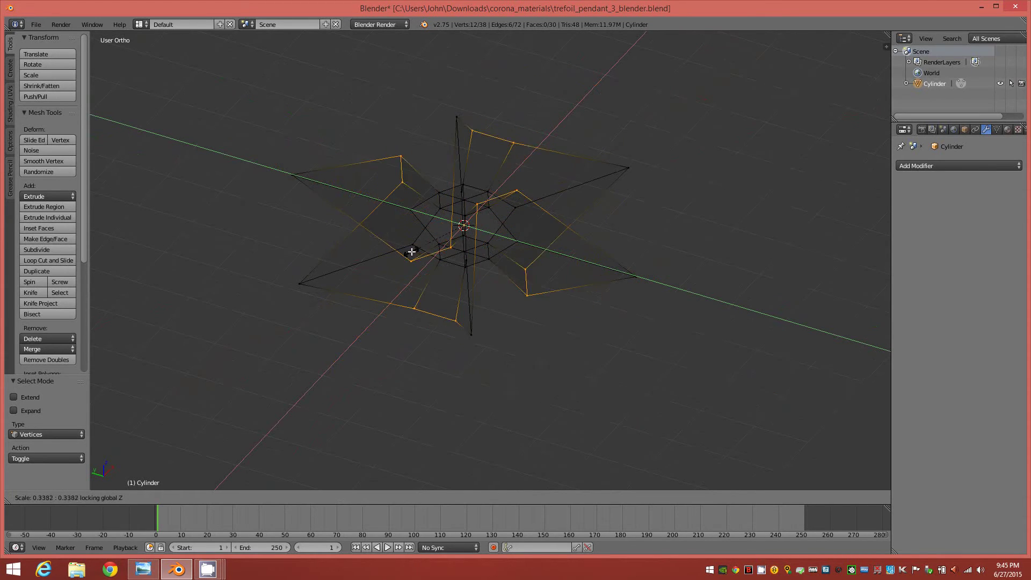
left_click(435, 236)
middle_click_drag(471, 332, 550, 304)
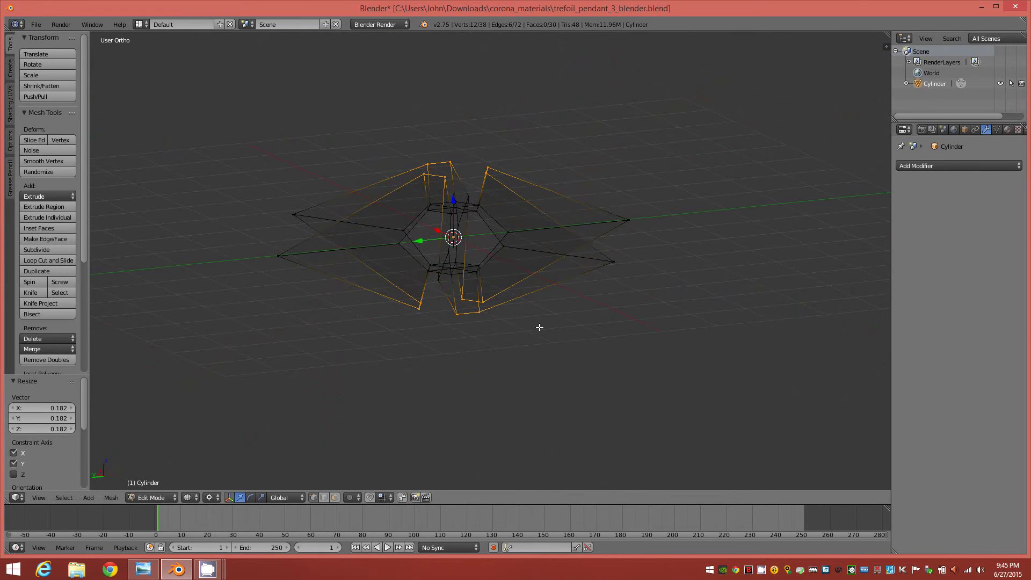
Step: Return to solid shading and compare the star shape with the reference photo trefoils2.jpg in Windows Photo Viewer, returning to Blender
key("z")
left_click(538, 393)
mouse_move(537, 380)
middle_mouse_down()
mouse_move(530, 345)
mouse_move(536, 407)
mouse_move(514, 426)
mouse_move(523, 363)
mouse_move(546, 335)
mouse_move(580, 320)
mouse_move(661, 321)
mouse_move(513, 322)
mouse_move(481, 372)
mouse_move(444, 375)
mouse_move(621, 367)
mouse_move(623, 336)
mouse_move(671, 357)
mouse_move(659, 403)
mouse_move(643, 368)
mouse_move(672, 325)
mouse_move(728, 322)
mouse_move(707, 348)
mouse_move(635, 356)
mouse_move(587, 387)
mouse_move(587, 371)
middle_mouse_up()
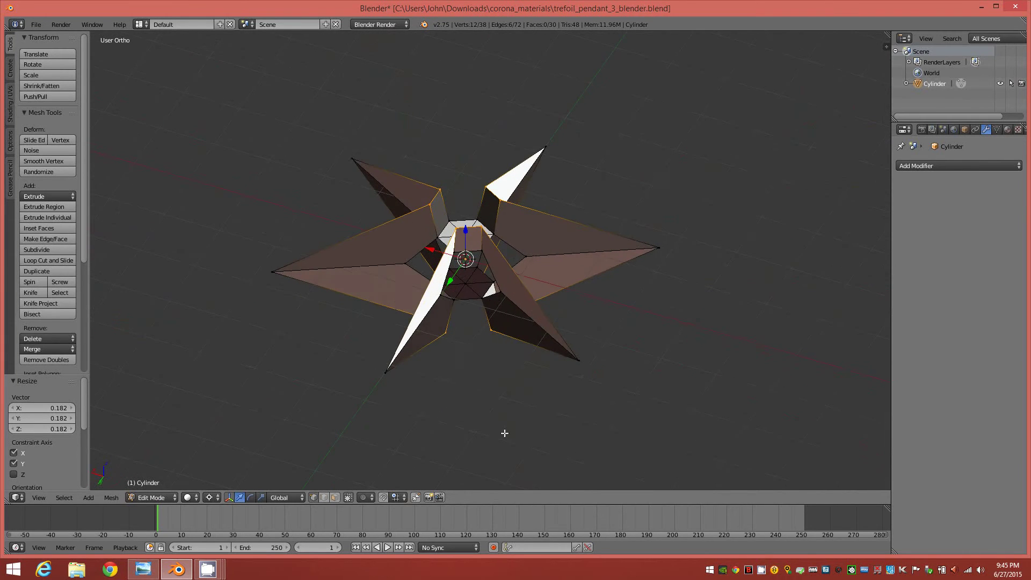
middle_click_drag(490, 389, 557, 361)
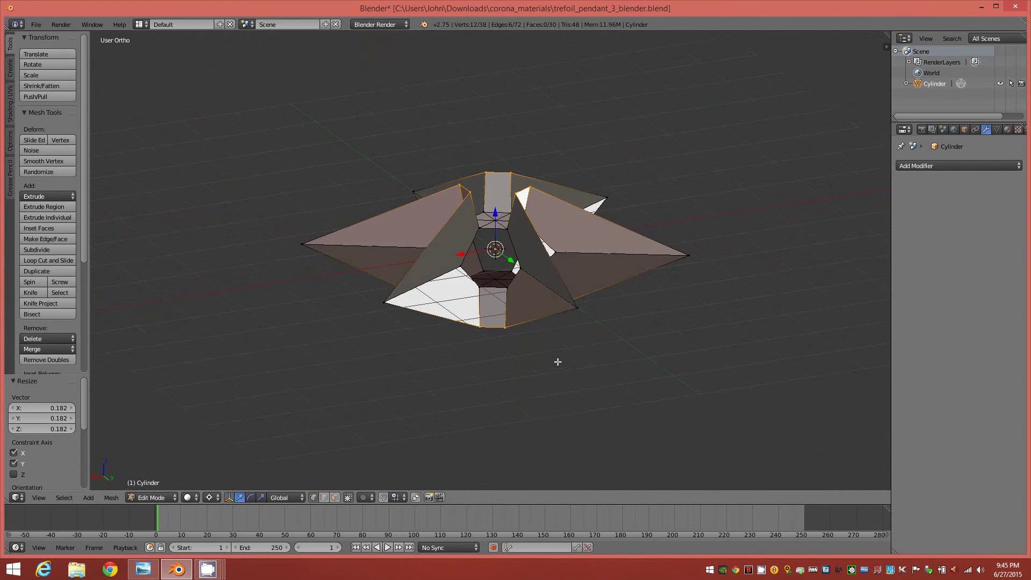
left_click(142, 569)
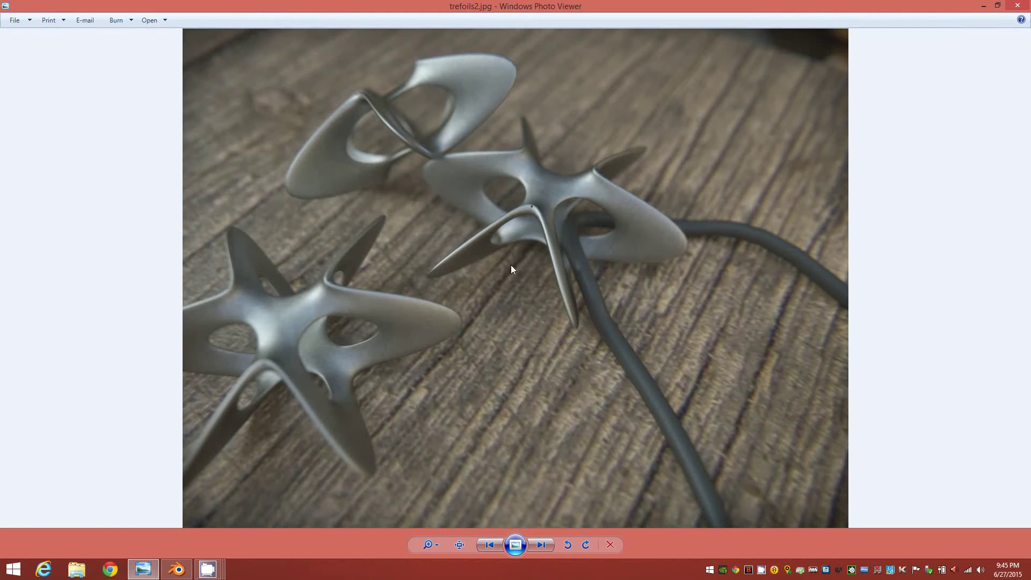
left_click(176, 570)
middle_click_drag(428, 333, 472, 339)
Step: Flatten the entire mesh by scaling it along the Z axis to about 0.644
key("a")
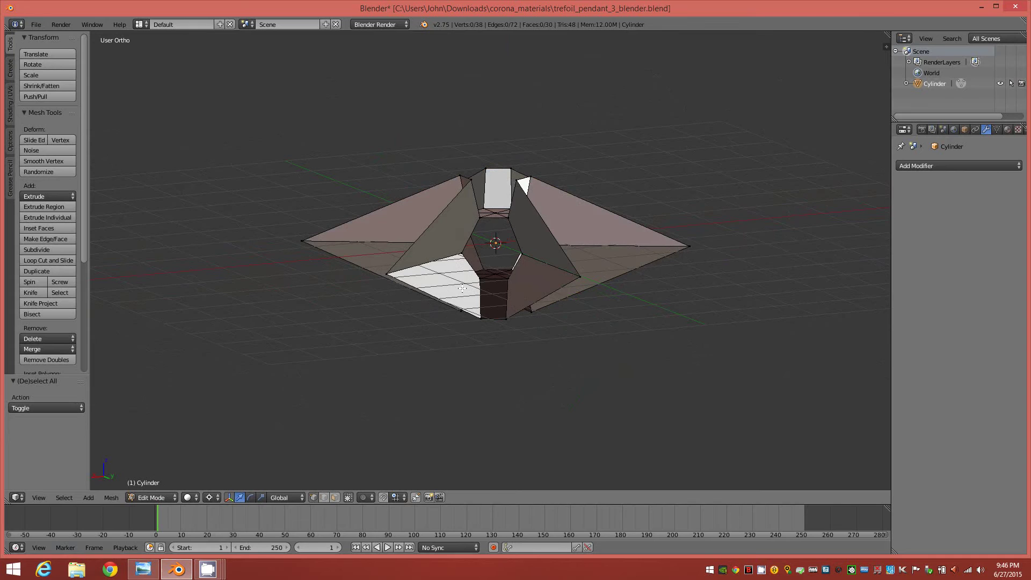
key("a")
key("s")
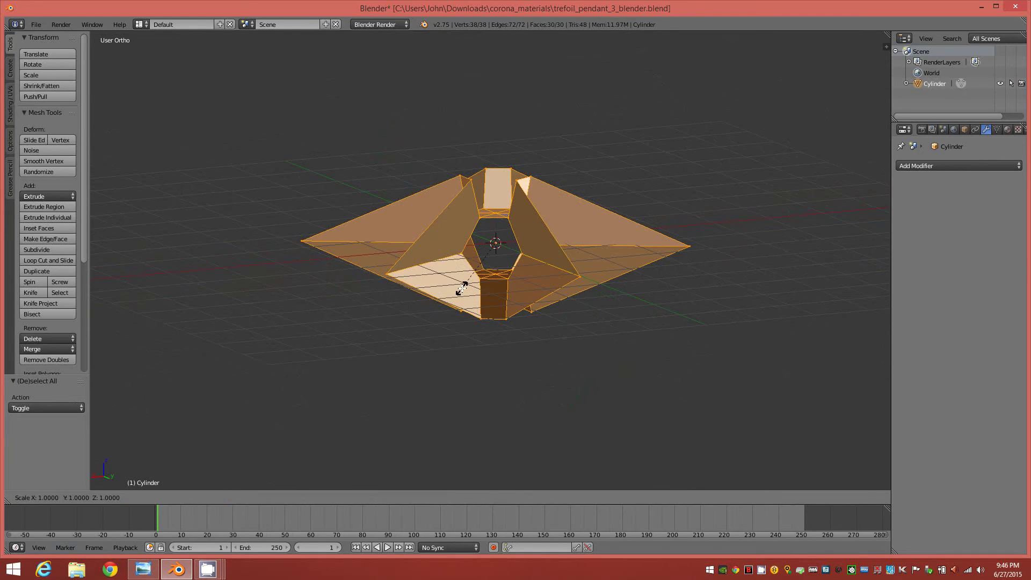
key("z")
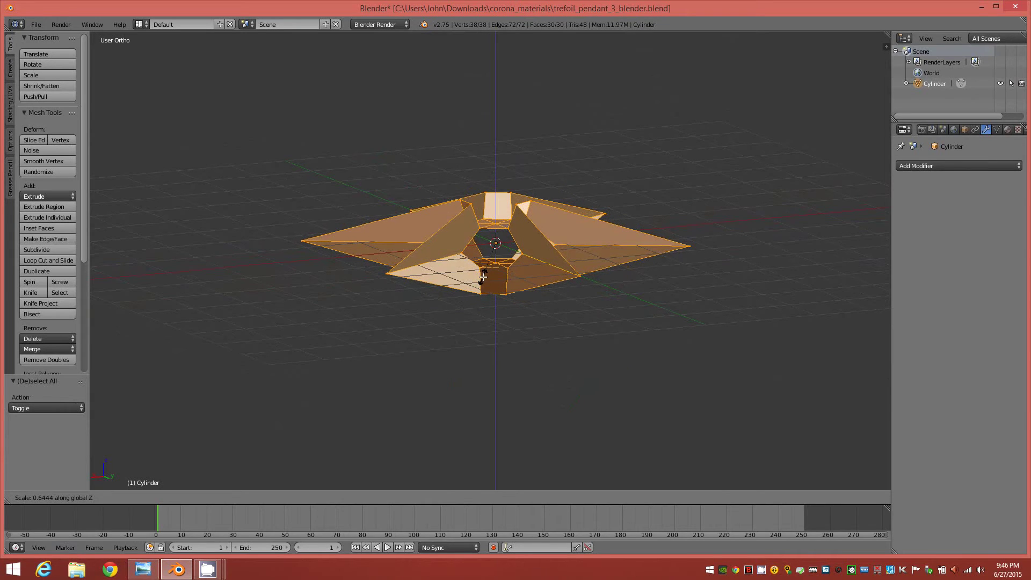
left_click(483, 277)
middle_click_drag(482, 297, 362, 249)
scroll(435, 326, "up", 1)
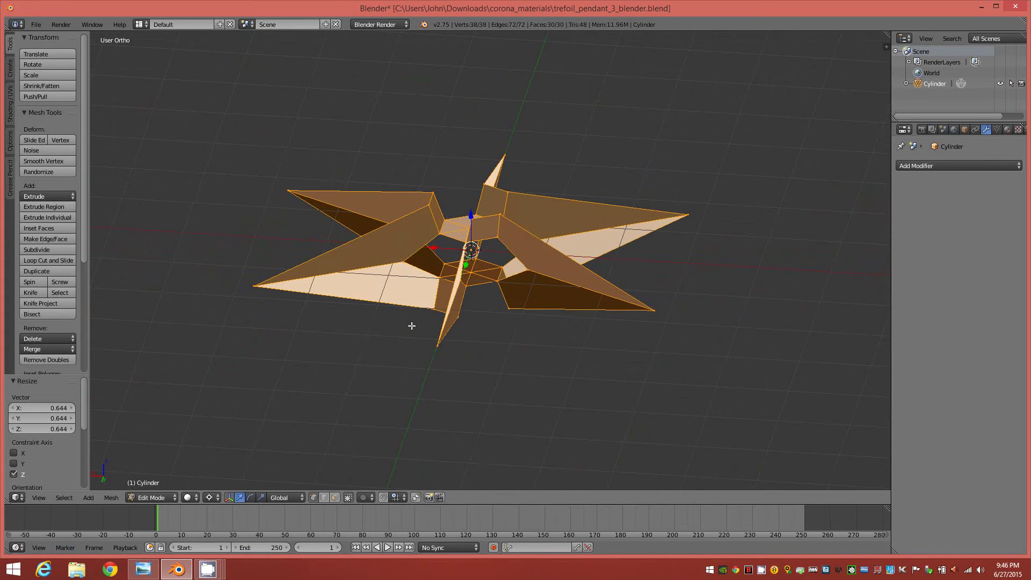
Step: Return to Object Mode and add a Solidify modifier to the star mesh
key("Tab")
left_click(317, 326)
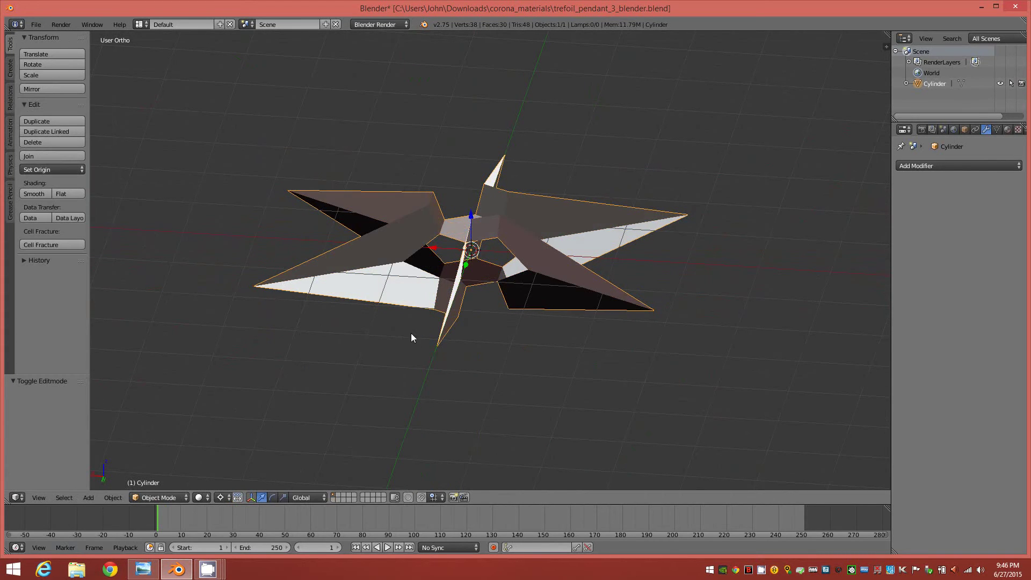
middle_click_drag(411, 337, 424, 290)
left_click(982, 167)
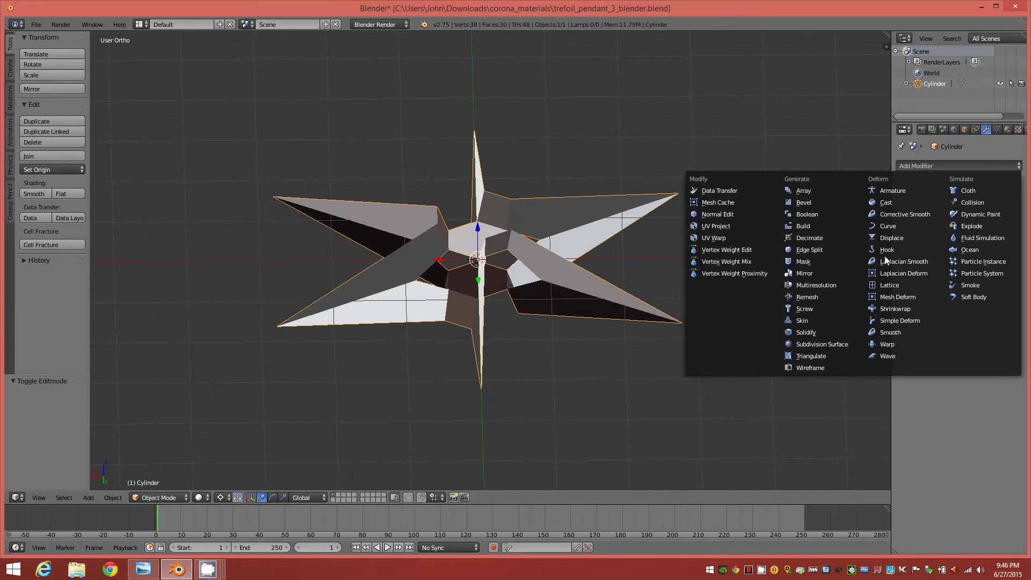
left_click(829, 333)
middle_click_drag(610, 320, 575, 310)
scroll(530, 279, "up", 4)
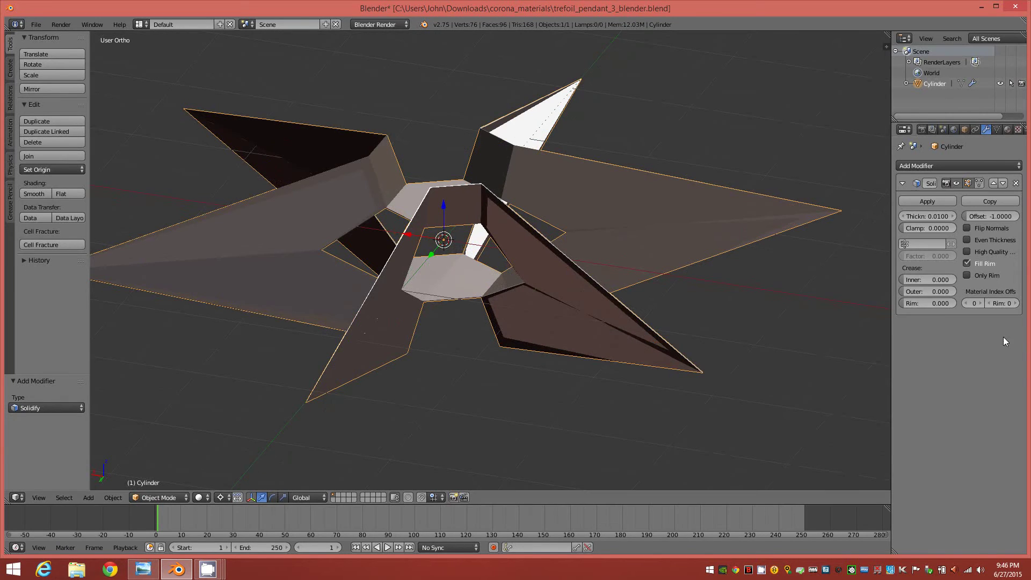
Step: Set the Solidify offset to 0 and thickness to 0.082, and inspect the thickened arms from several angles
left_click(997, 215)
key("Return")
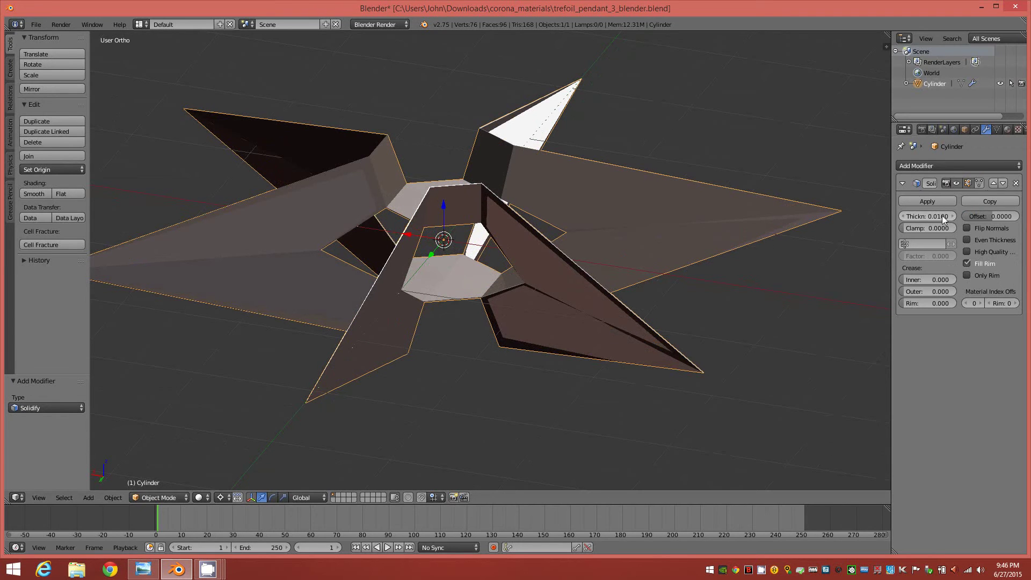
left_click_drag(946, 215, 989, 216)
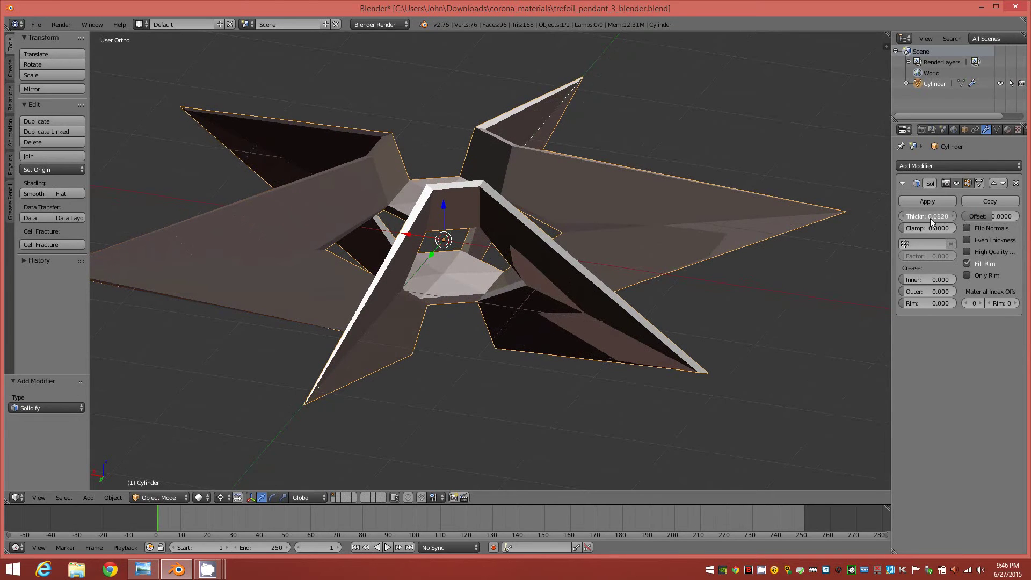
middle_click_drag(607, 308, 574, 302)
middle_click_drag(700, 263, 550, 262)
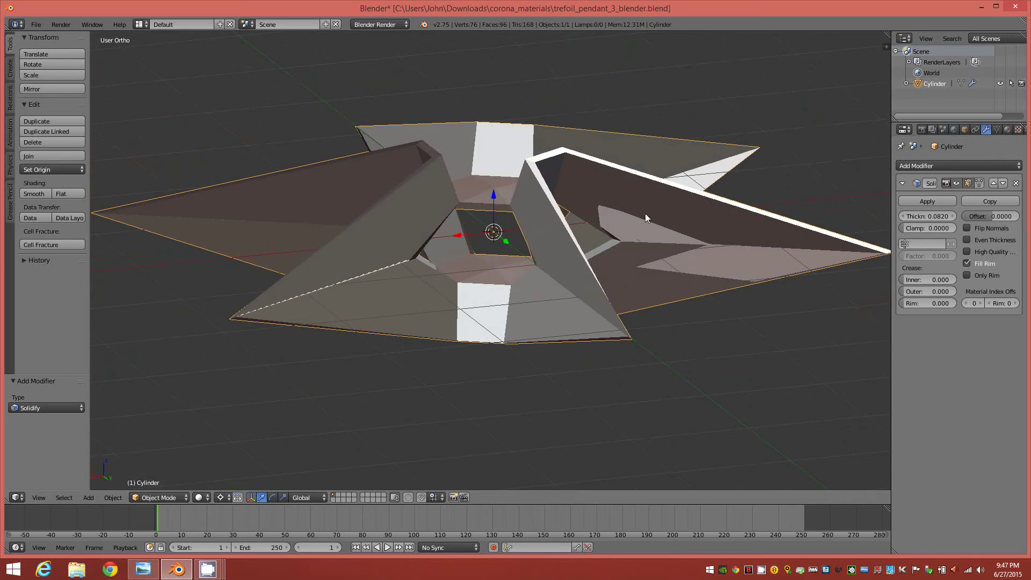
middle_click_drag(671, 291, 634, 303)
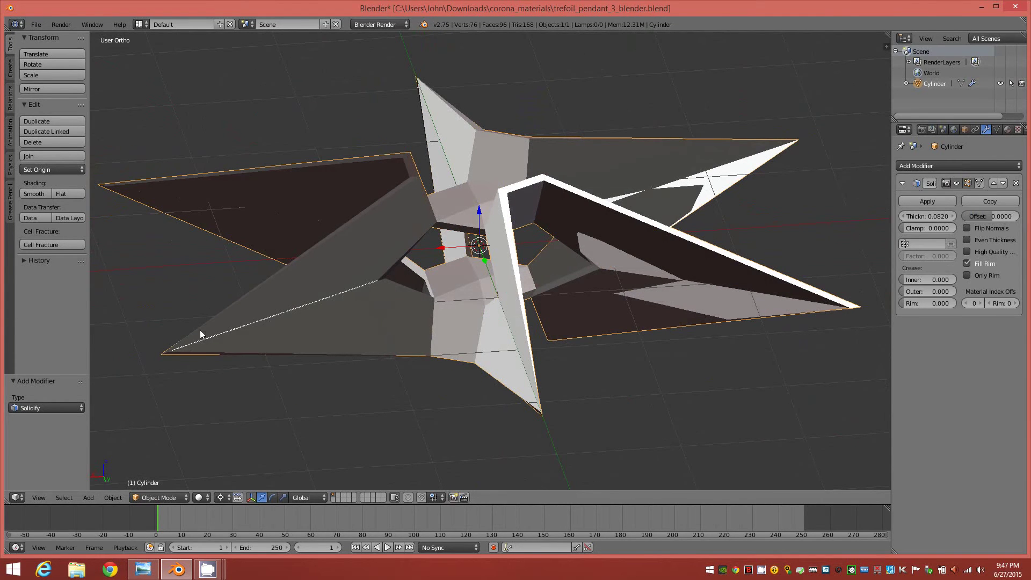
middle_click_drag(363, 285, 489, 283)
middle_click_drag(584, 313, 487, 331)
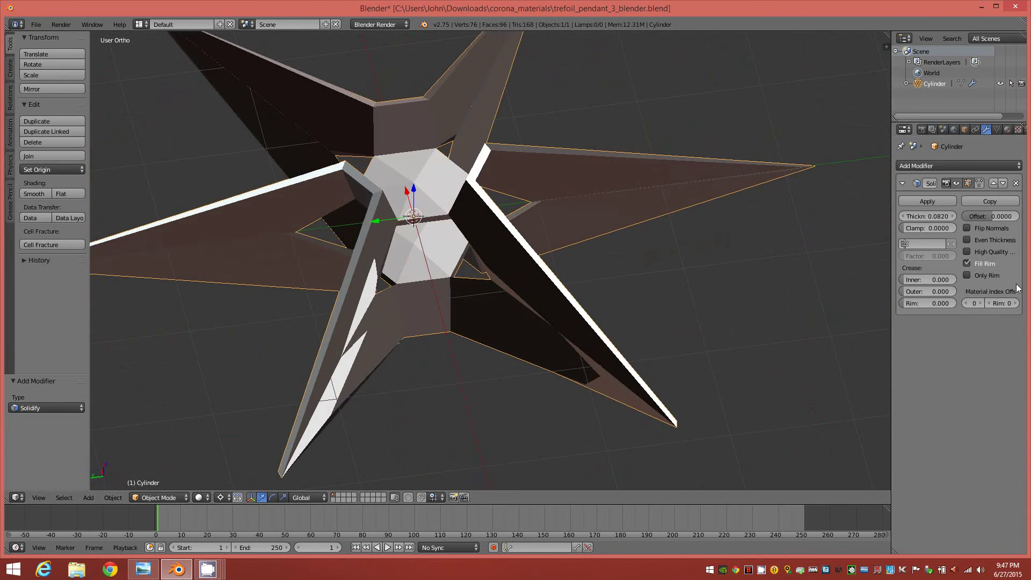
Step: Remove the Solidify modifier and recalculate the normals of the whole mesh so they are consistent
left_click(1014, 183)
key("Tab")
left_click(479, 304)
middle_click_drag(427, 327, 482, 317)
key("3")
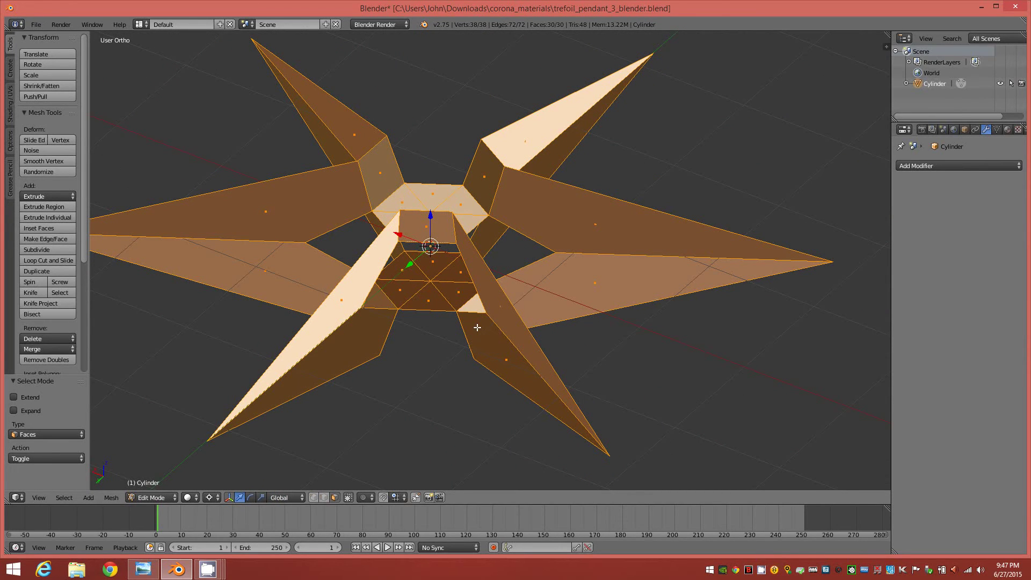
key("ctrl+n")
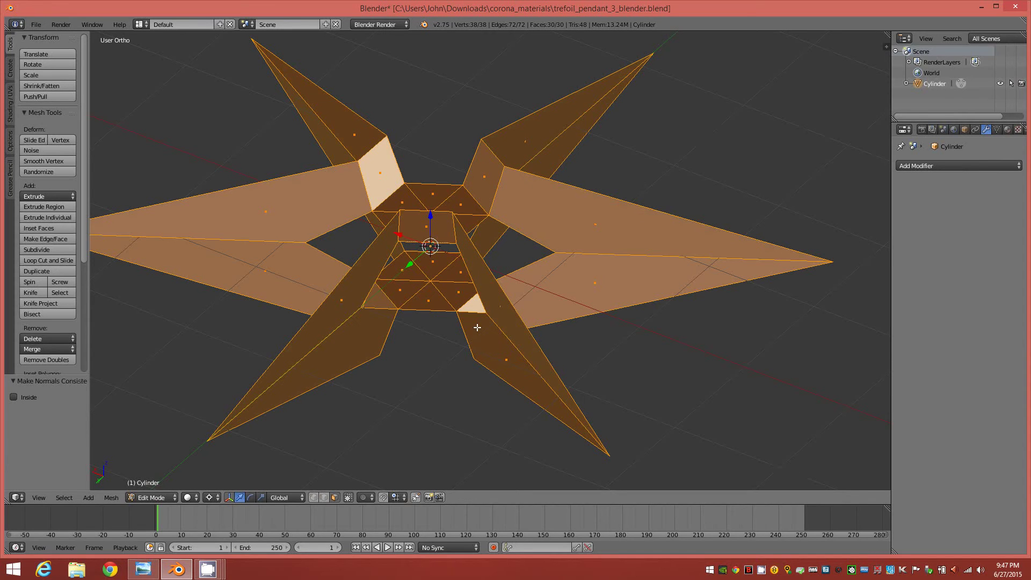
mouse_move(461, 310)
middle_mouse_down()
mouse_move(542, 336)
mouse_move(559, 297)
mouse_move(593, 298)
mouse_move(548, 299)
mouse_move(534, 340)
mouse_move(491, 353)
mouse_move(486, 331)
mouse_move(499, 322)
mouse_move(546, 350)
mouse_move(580, 344)
middle_mouse_up()
Step: In Object Mode, add a Solidify modifier with thickness 0.058 and offset 0 to the mesh
key("Tab")
left_click(415, 346)
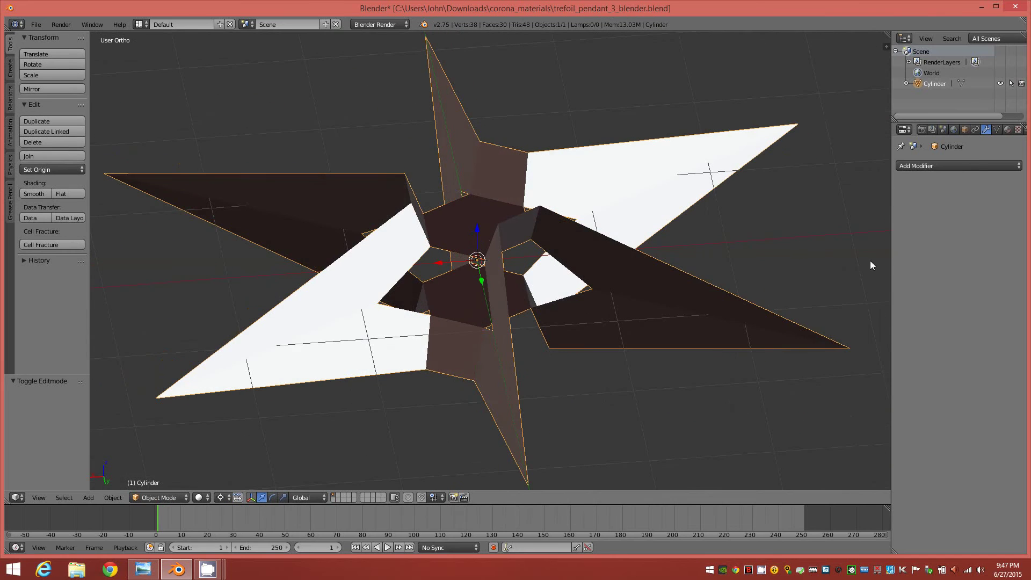
left_click(995, 167)
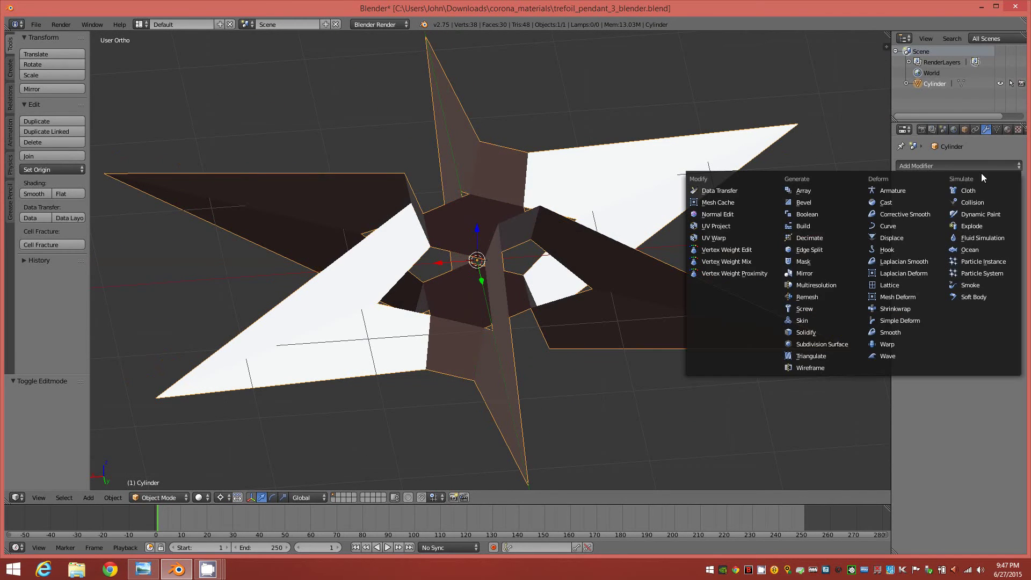
left_click(827, 331)
middle_click_drag(677, 280, 656, 282)
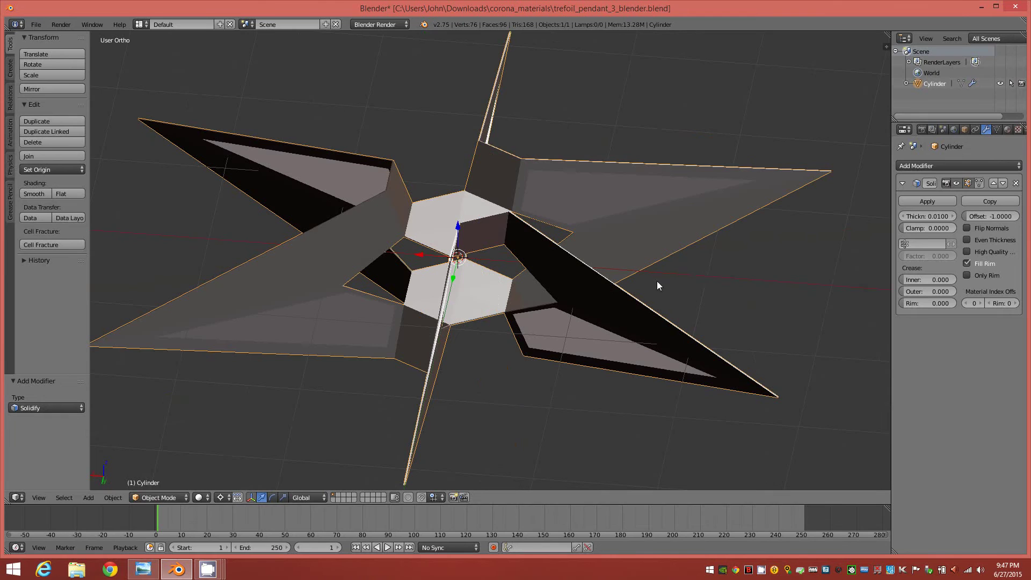
left_click_drag(954, 216, 981, 217)
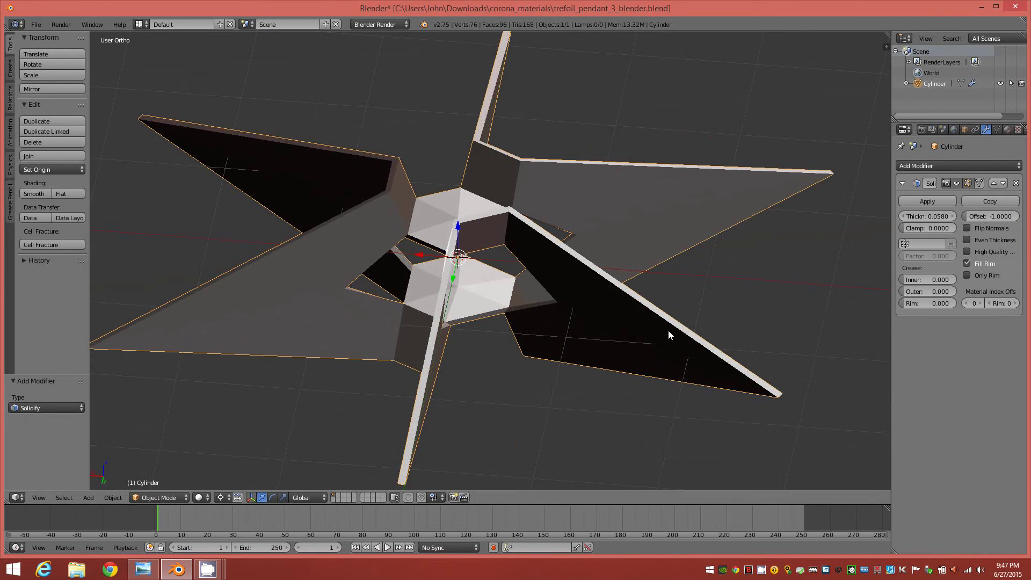
middle_click_drag(670, 335, 713, 314)
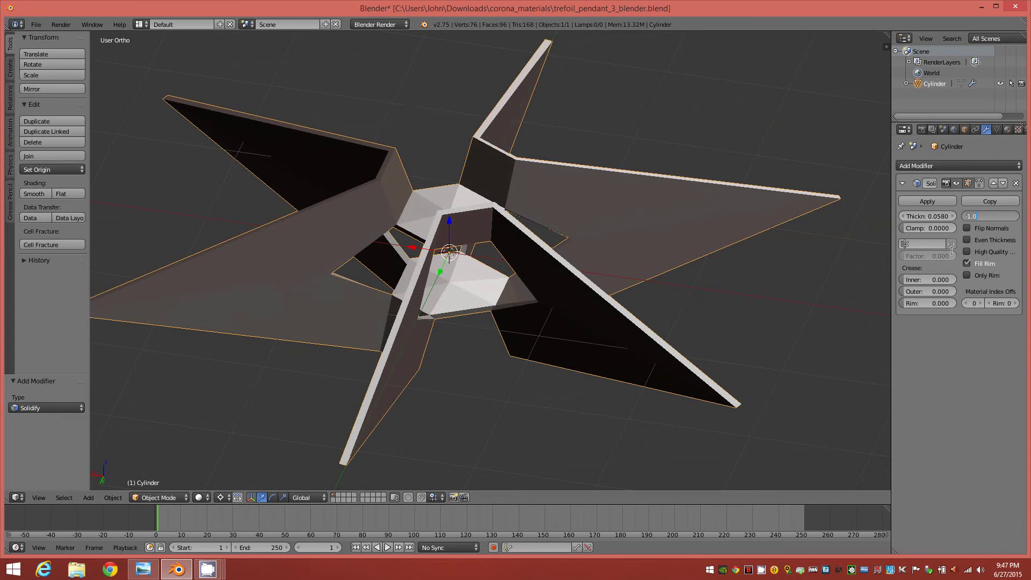
key("Return")
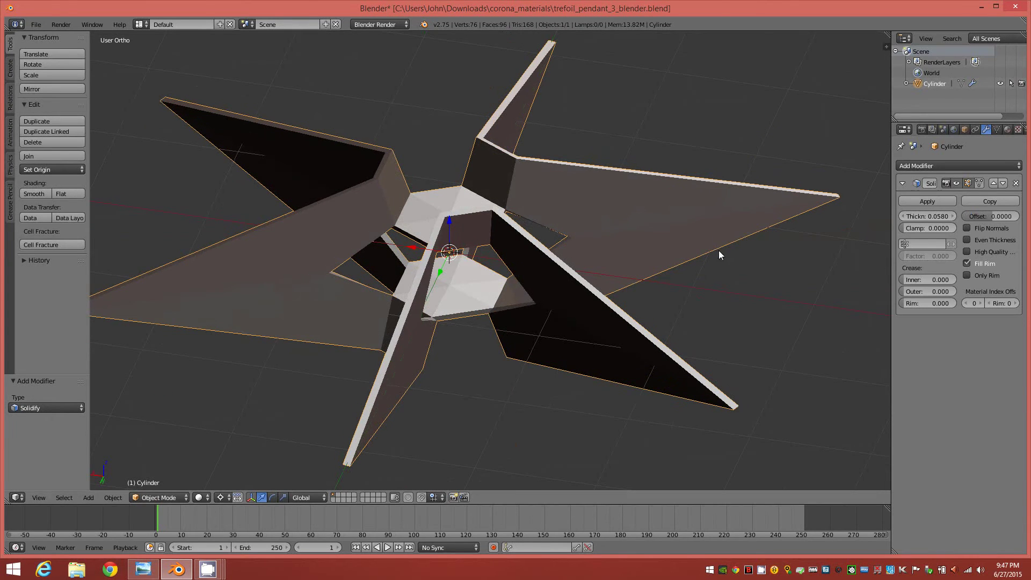
middle_click_drag(401, 297, 516, 273)
Step: Enable high-quality normals in the Solidify modifier, leave Even Thickness off after trying it, and set the thickness to 0.089
middle_click_drag(384, 285, 1027, 274)
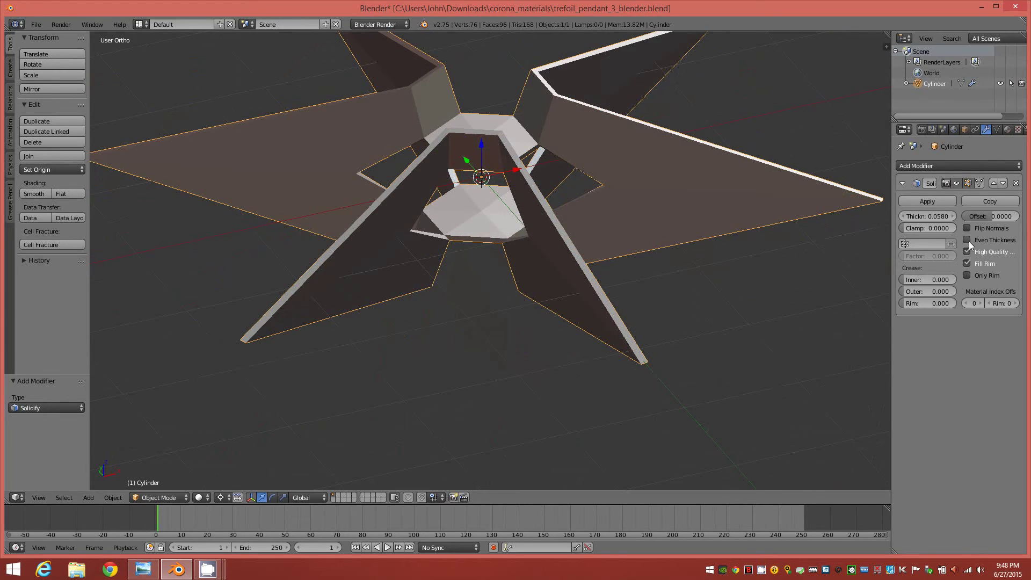
left_click(968, 240)
left_click(969, 241)
left_click(969, 241)
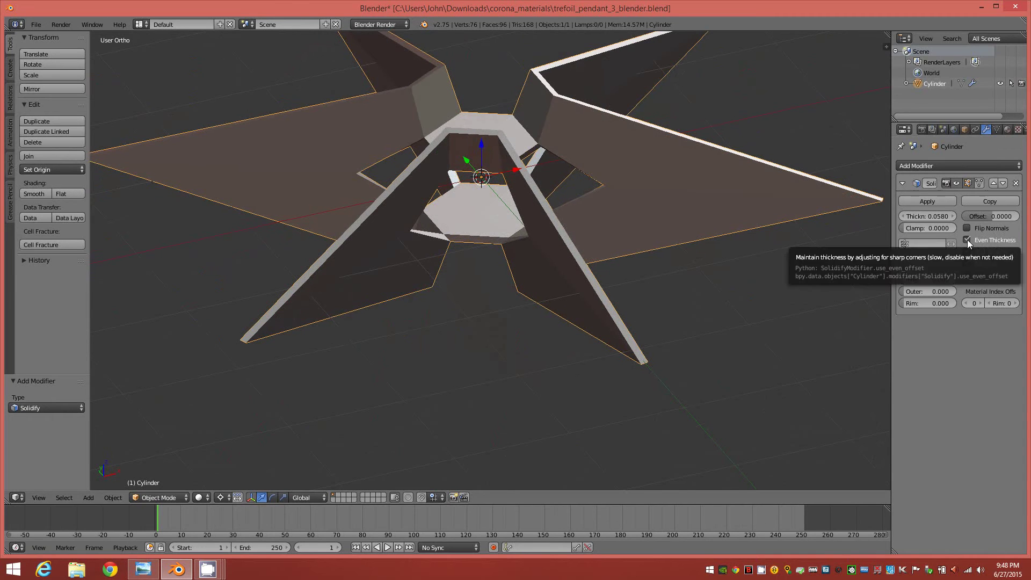
left_click(967, 240)
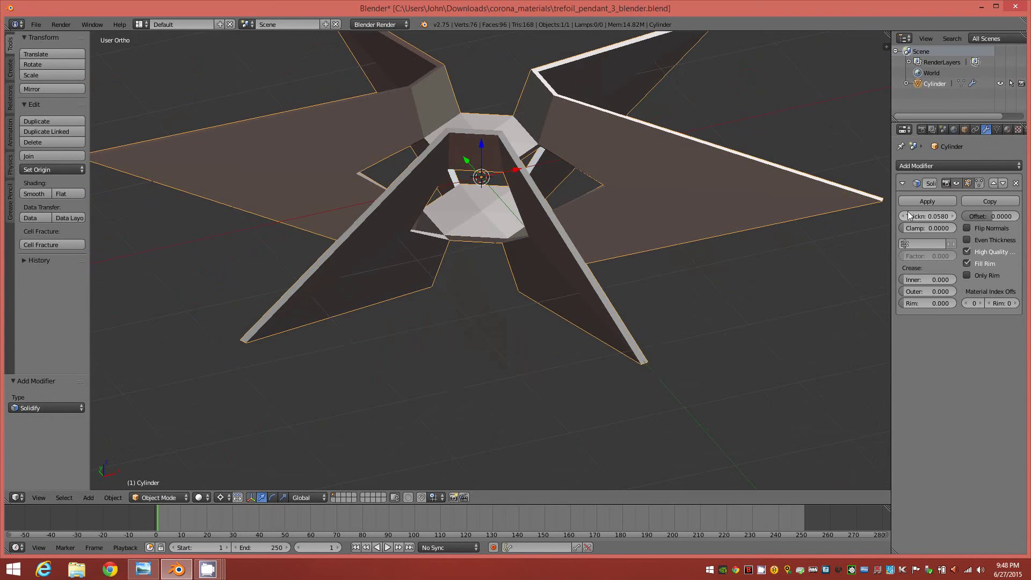
left_click_drag(923, 215, 944, 218)
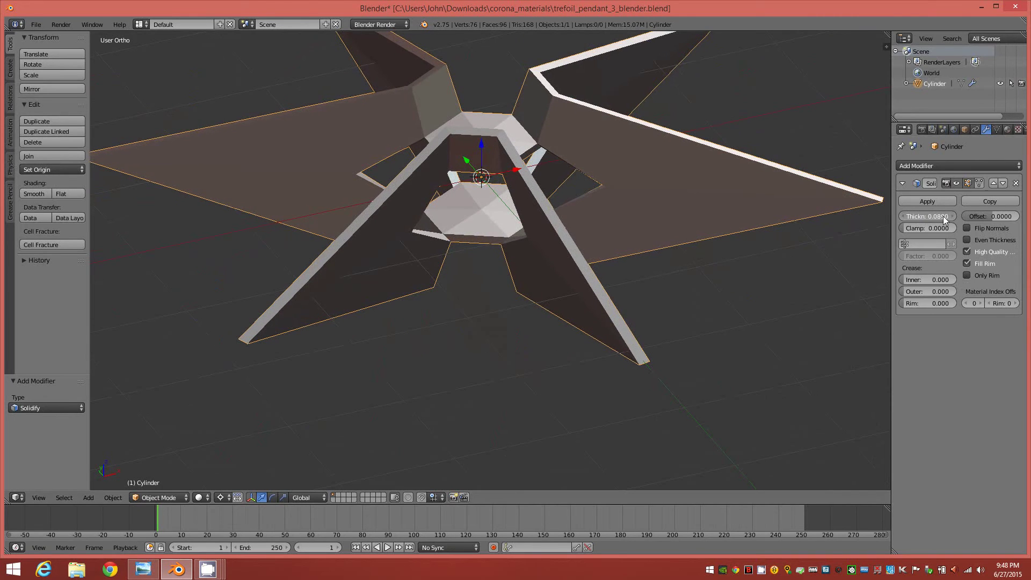
Step: Add a Subdivision Surface modifier and set its view subdivisions to 3
left_click(982, 166)
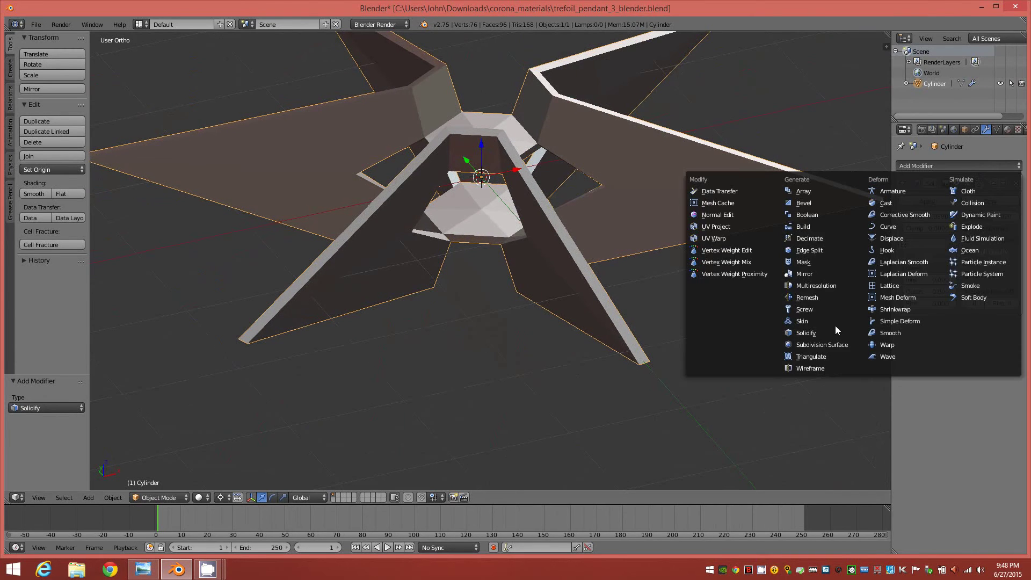
left_click(840, 344)
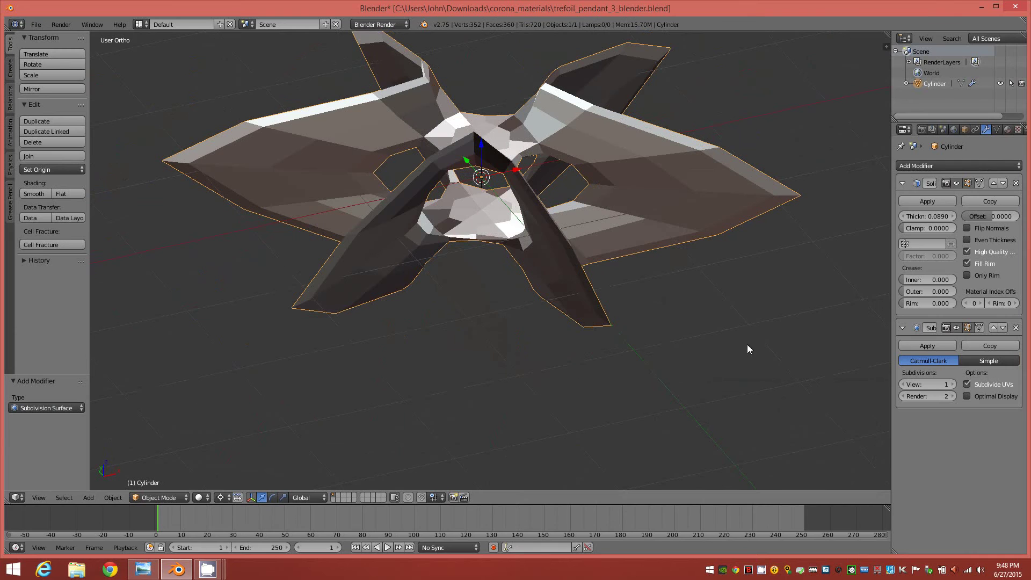
left_click(952, 384)
left_click(953, 384)
middle_click_drag(566, 291, 672, 292)
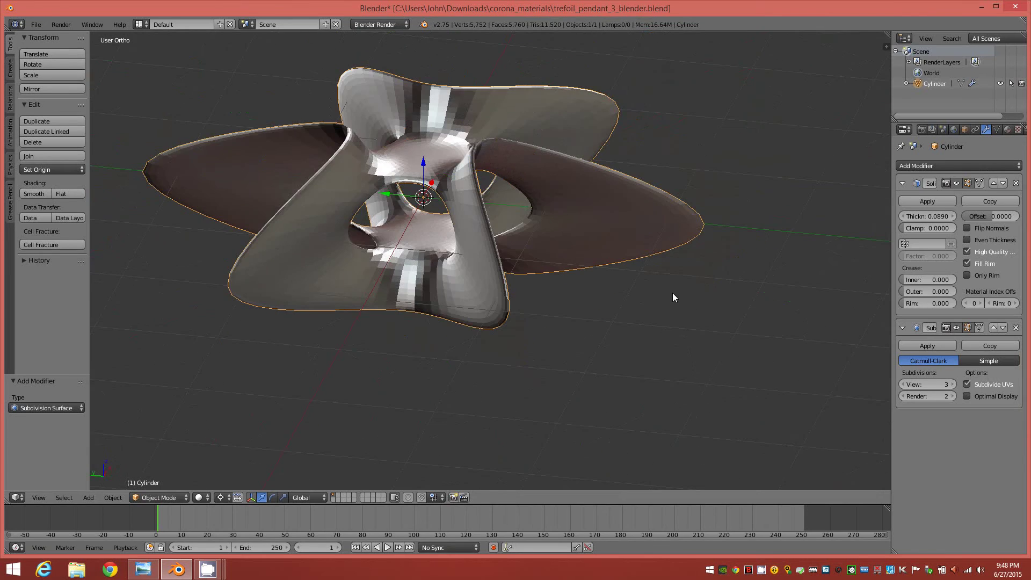
Step: Apply smooth shading to the pendant and switch the viewport to perspective
middle_click_drag(494, 264, 633, 277)
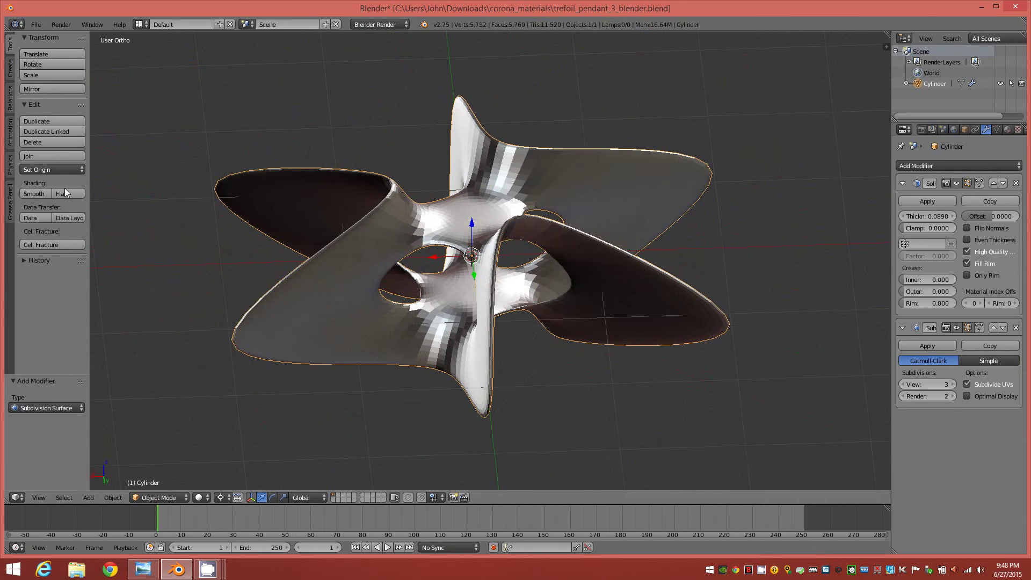
left_click(35, 194)
middle_click_drag(466, 255, 483, 272)
key("KP_5")
scroll(430, 264, "down", 5)
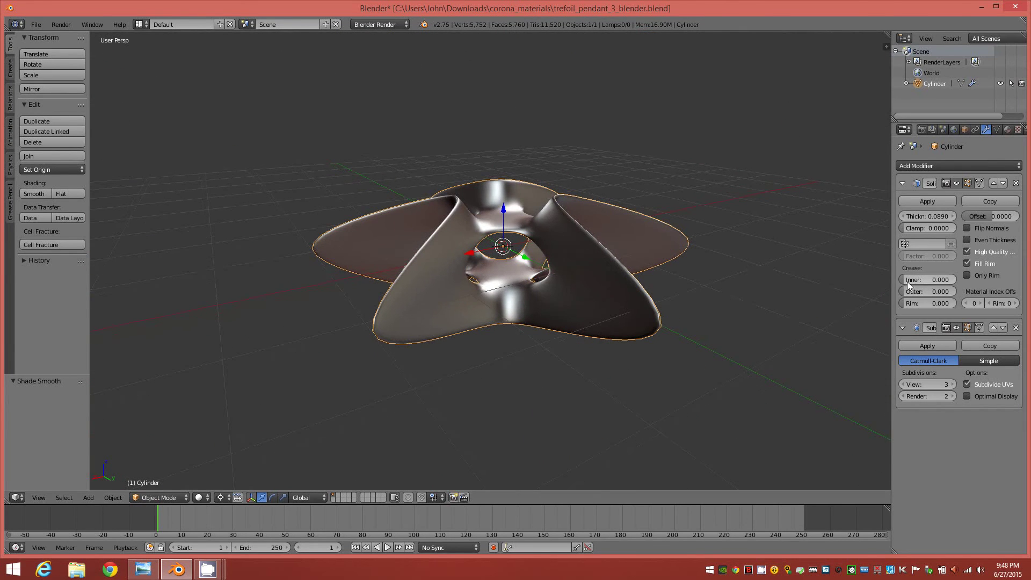
Step: Set the Solidify modifier's inner crease to 0.152 and outer crease to 0.859
mouse_move(909, 280)
left_mouse_down()
mouse_move(918, 279)
mouse_move(912, 291)
mouse_move(935, 292)
left_mouse_up()
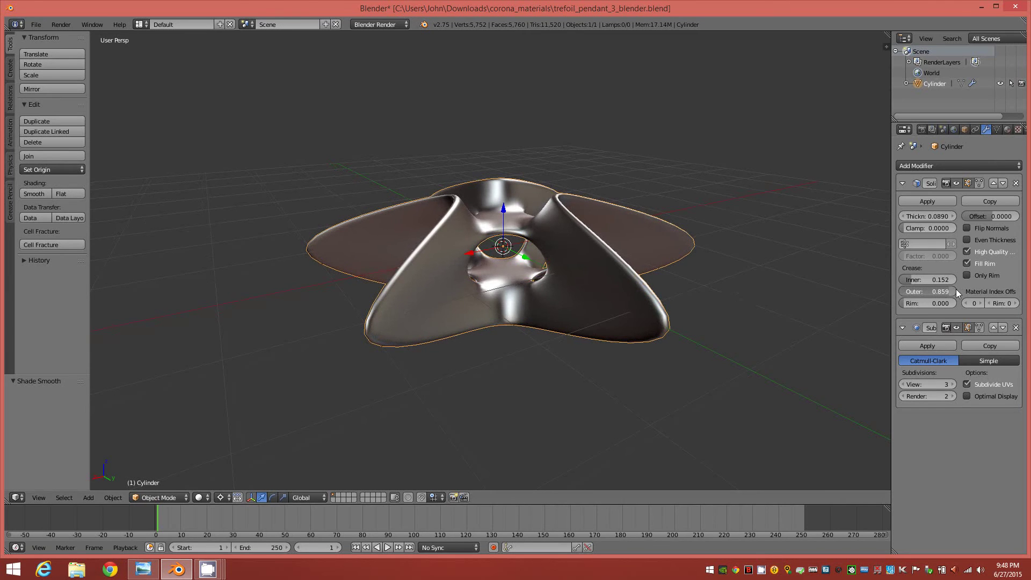
middle_click_drag(585, 296, 554, 337)
scroll(542, 337, "up", 1)
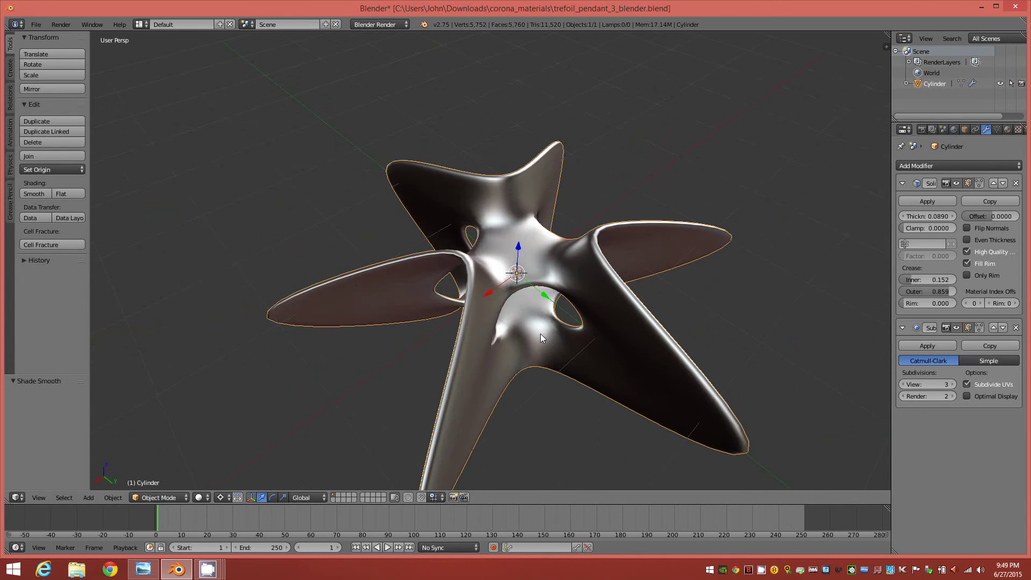
middle_click_drag(528, 372, 491, 318, "shift")
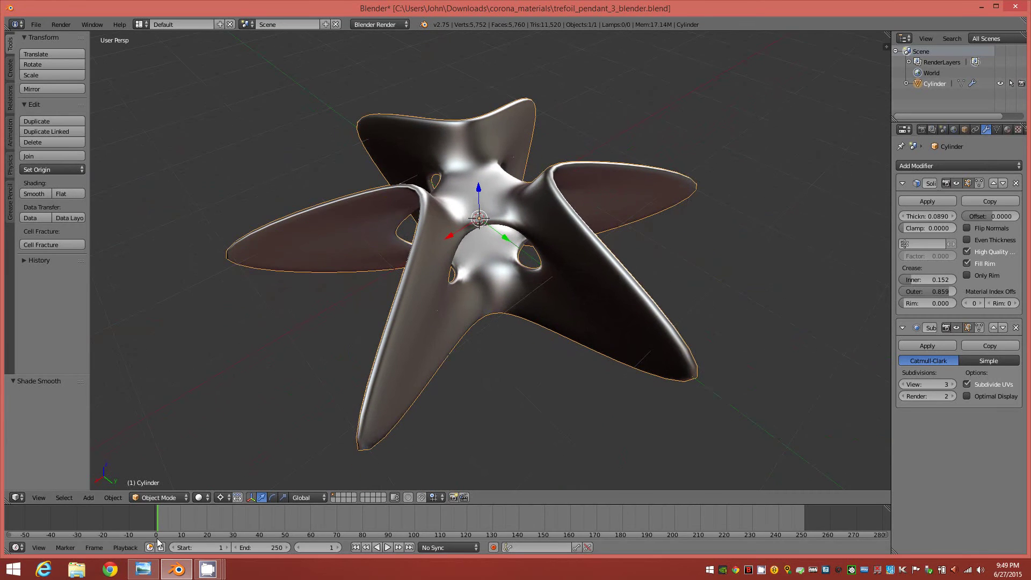
Step: Compare the smoothed pendant with the reference photo trefoils2.jpg in Windows Photo Viewer, and examine it from several angles in Blender
left_click(144, 570)
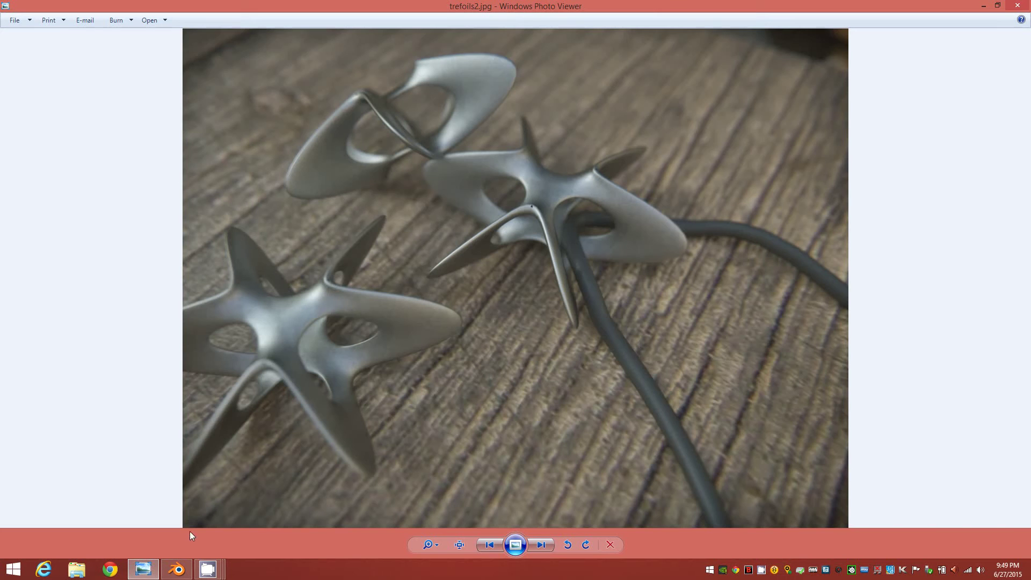
left_click(179, 568)
middle_click_drag(428, 297, 542, 268)
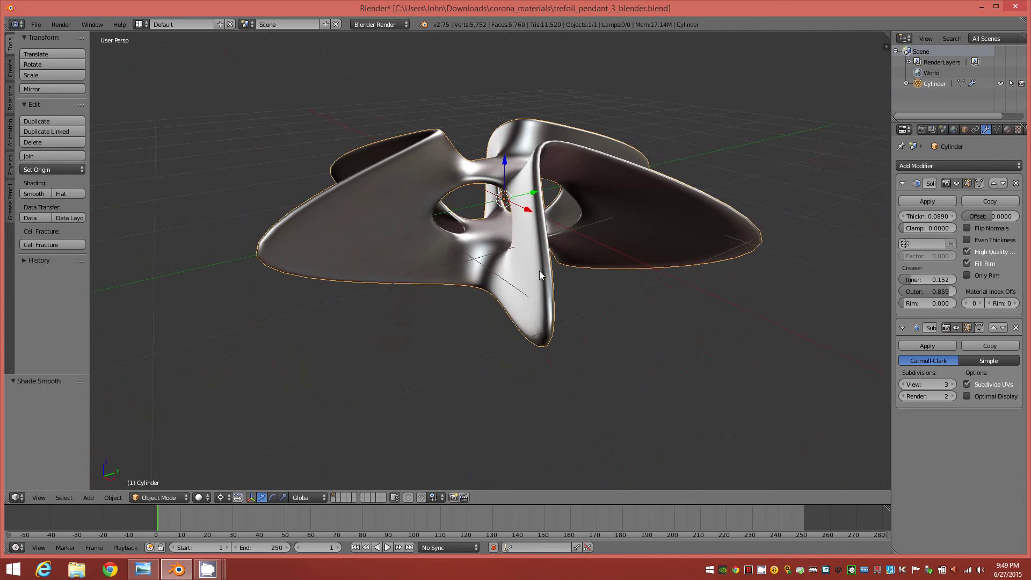
middle_click_drag(381, 256, 449, 278)
middle_click_drag(472, 318, 399, 310)
mouse_move(562, 329)
middle_mouse_down()
mouse_move(587, 348)
mouse_move(554, 347)
middle_mouse_up()
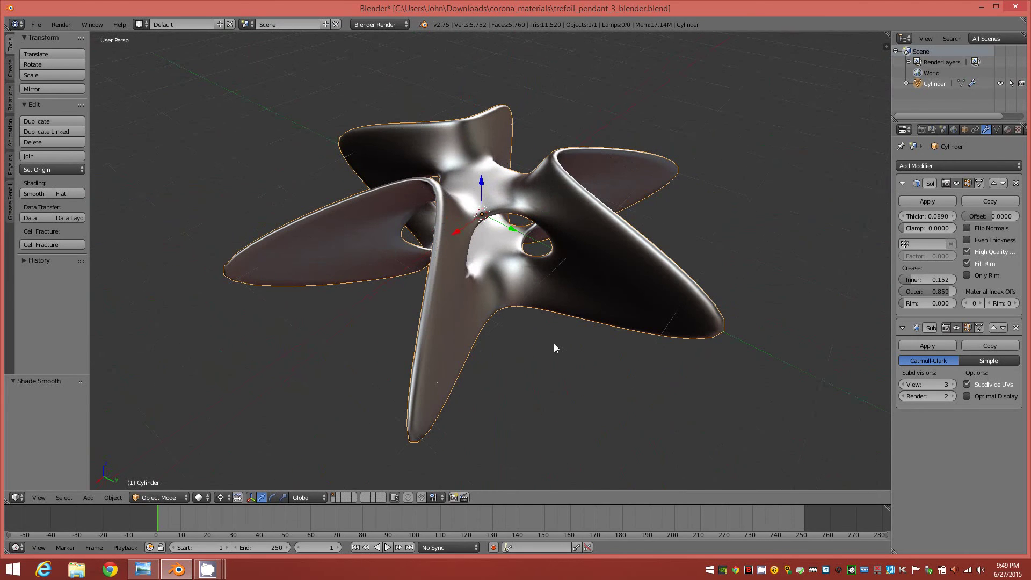
Step: Raise the Subdivision Surface view subdivisions to 4 and apply flat shading to the pendant, continuing to increase the view level
left_click(953, 385)
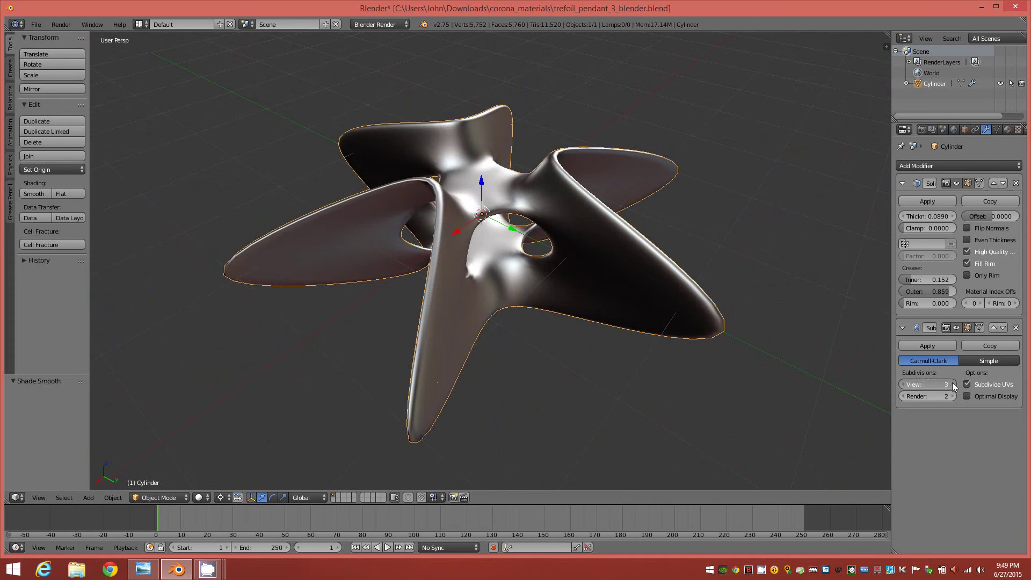
middle_click_drag(563, 364, 630, 355)
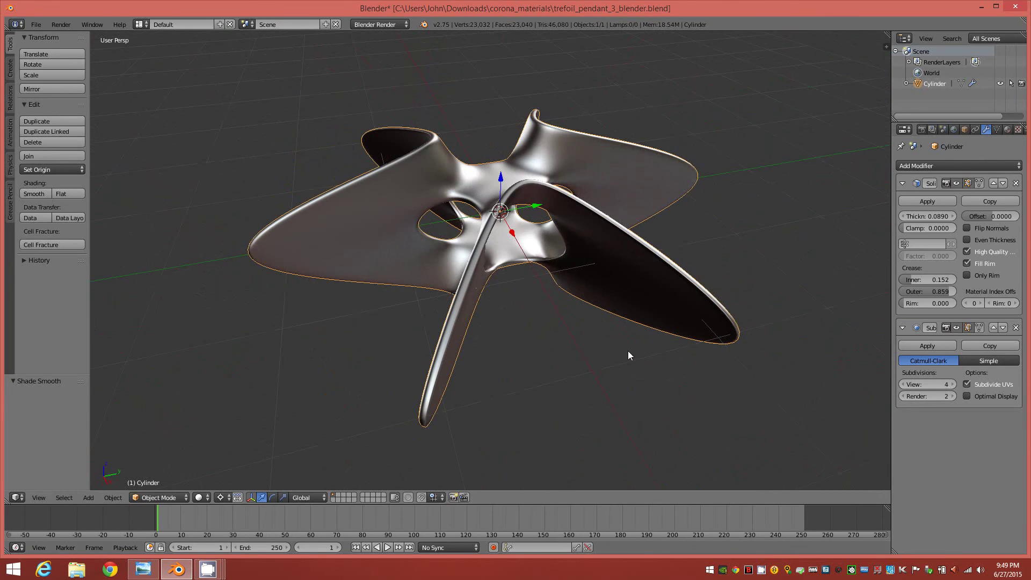
middle_click_drag(490, 292, 467, 318)
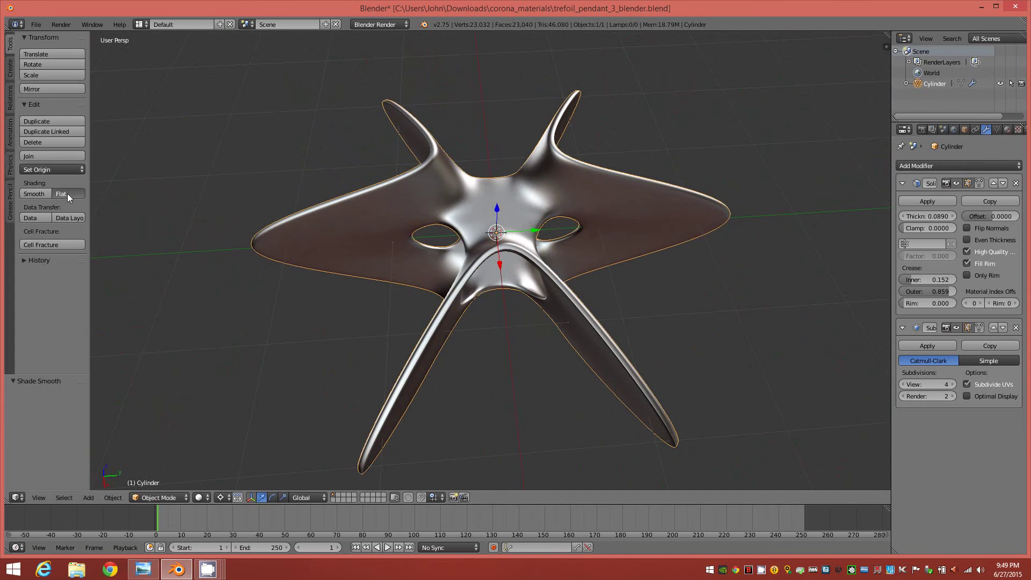
middle_click_drag(349, 284, 384, 266)
left_click(948, 385)
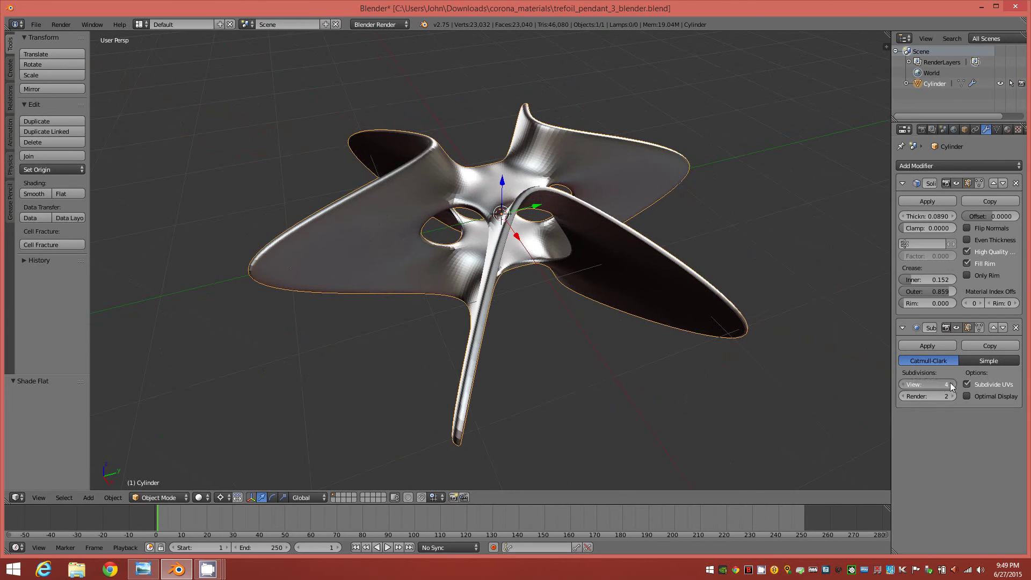
Step: Examine the flat-shaded, subdivided pendant from several angles, checking the curved lobes, thickened rims and openings around the centre
middle_click_drag(611, 368, 524, 370)
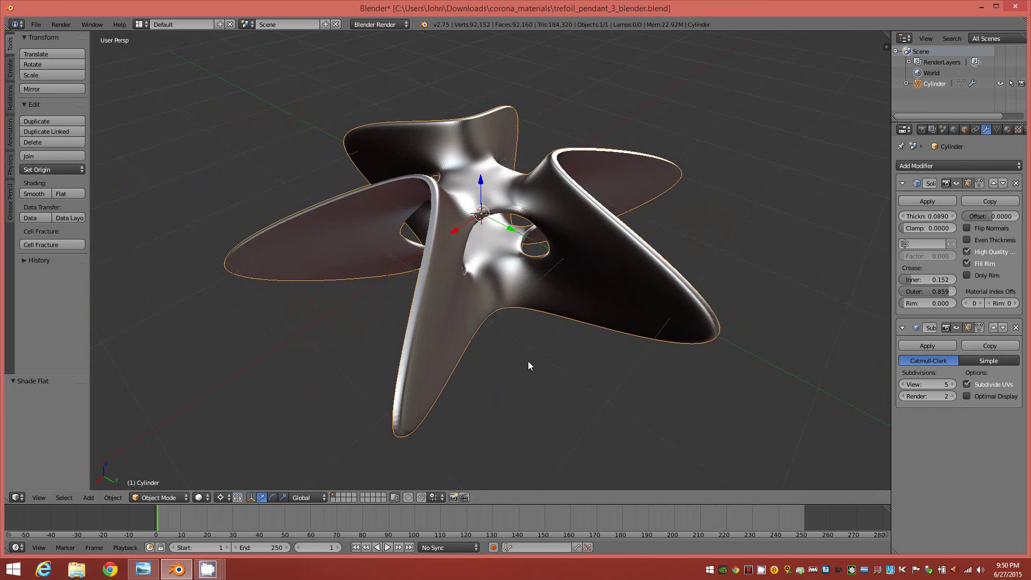
middle_click_drag(528, 366, 363, 352)
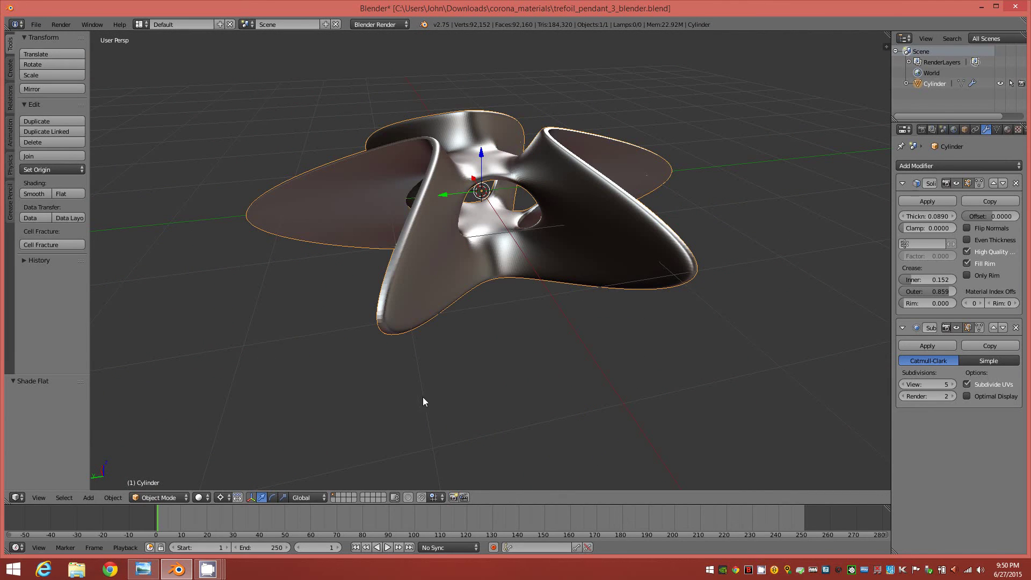
middle_click_drag(473, 234, 513, 288)
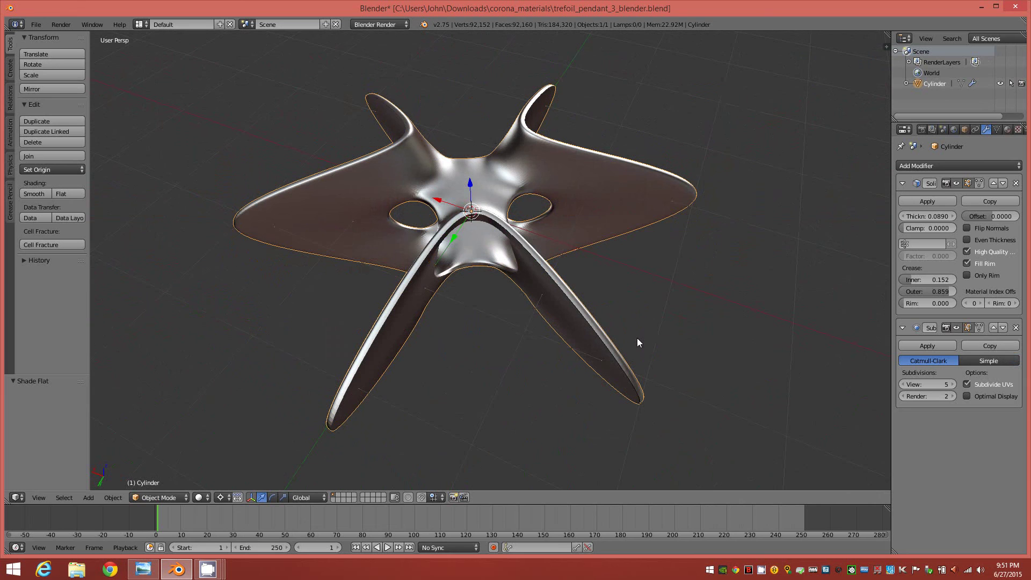
middle_click_drag(523, 337, 545, 326)
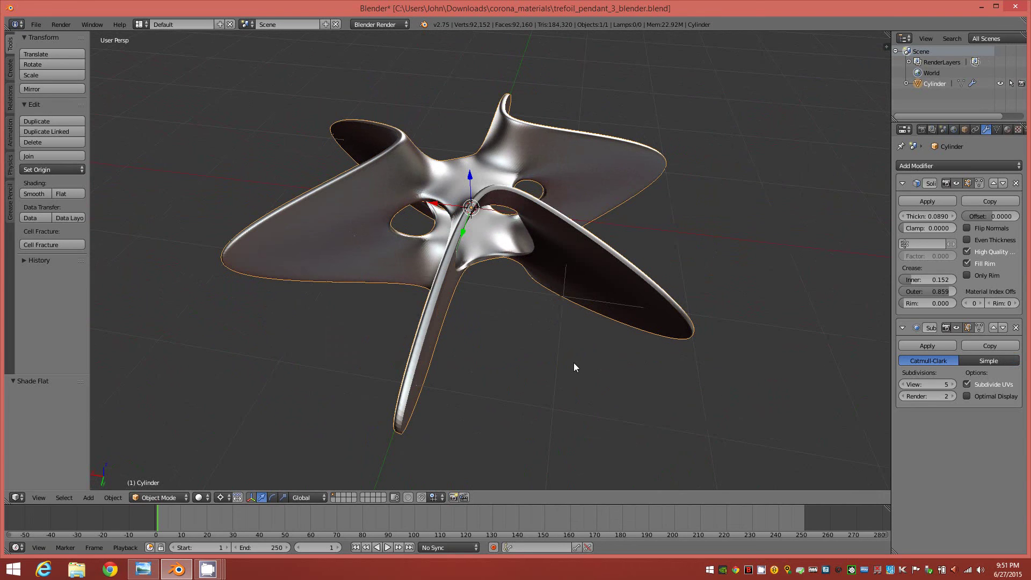
middle_click_drag(552, 347, 630, 340)
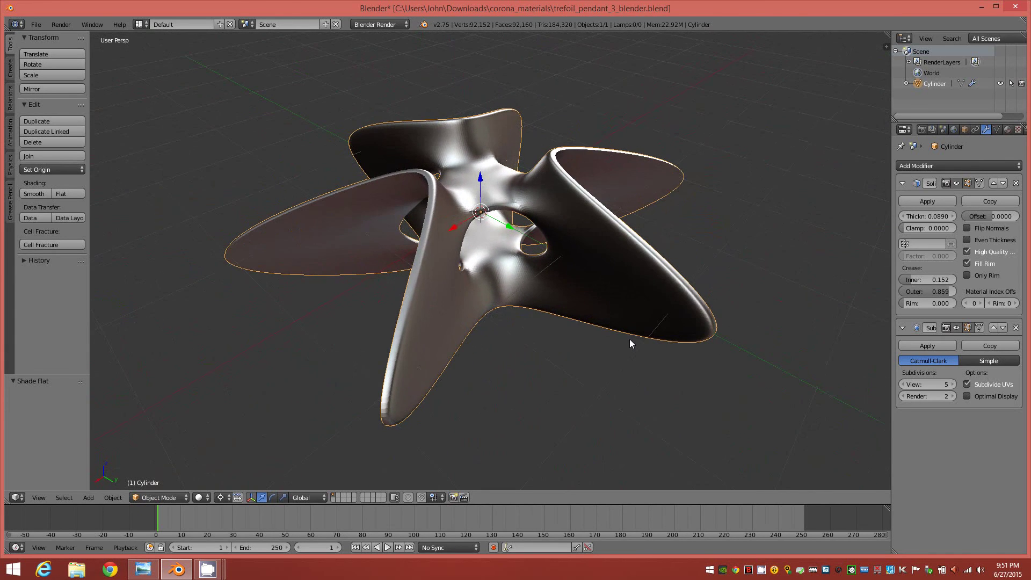
middle_click_drag(546, 368, 526, 330)
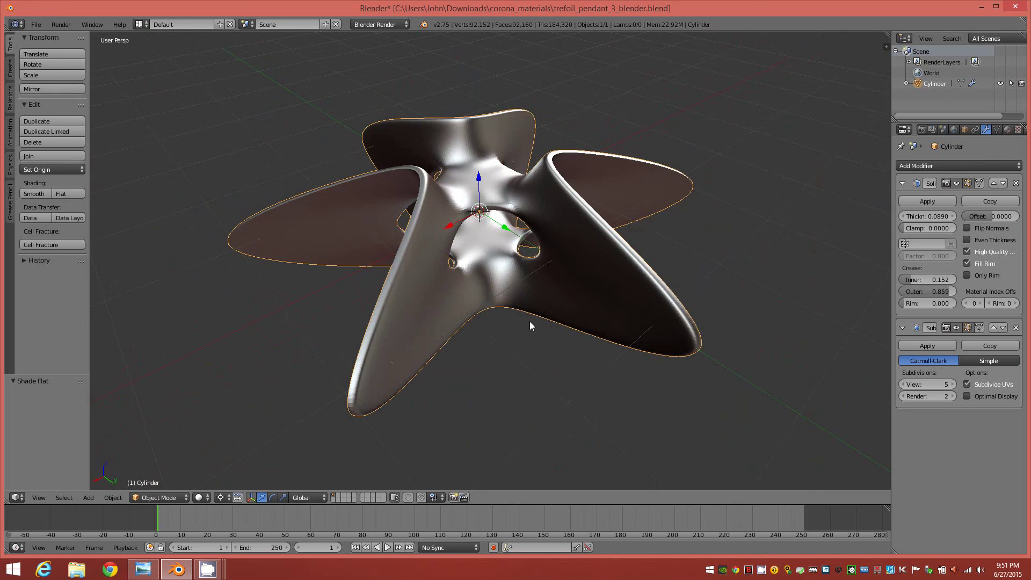
middle_click_drag(524, 342, 471, 345)
middle_click_drag(529, 371, 479, 371)
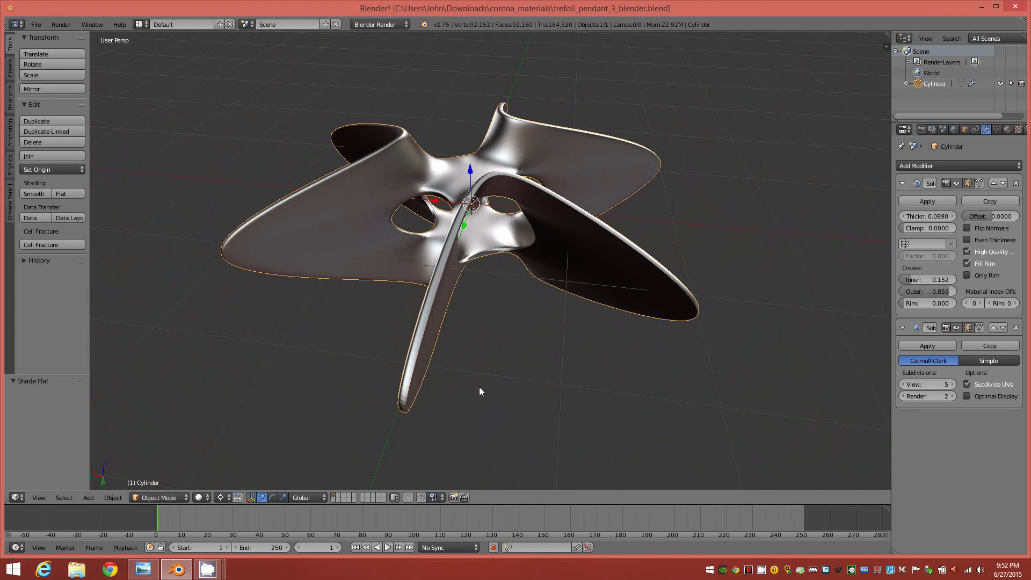